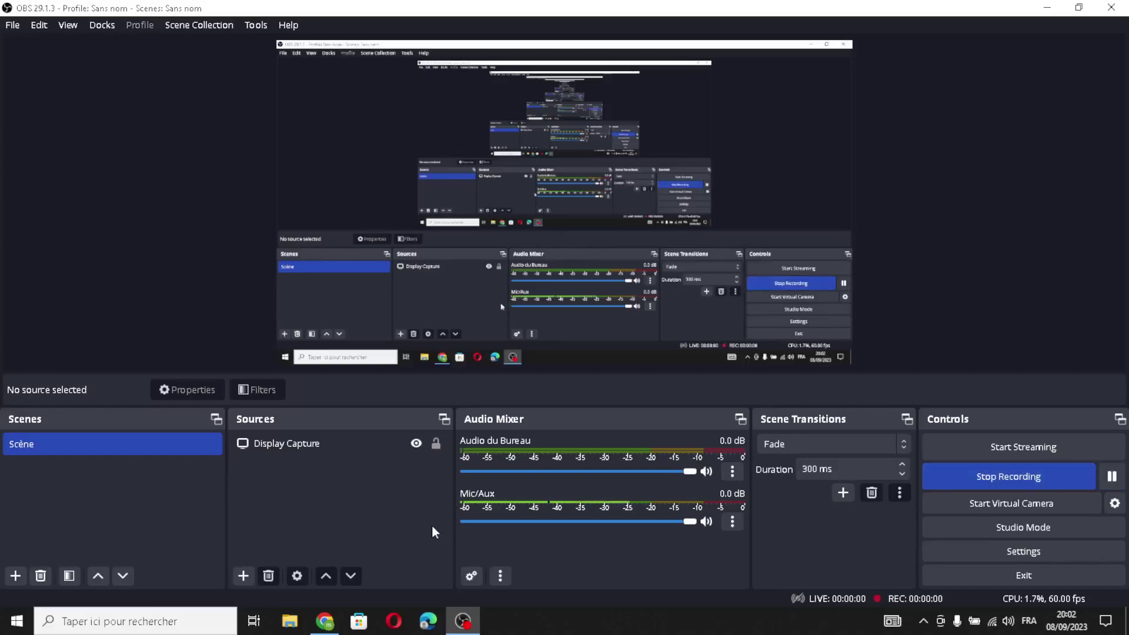
# - Start the OBS screen recording, with a new Chrome tab coming to the front
pyautogui.click(325, 621)
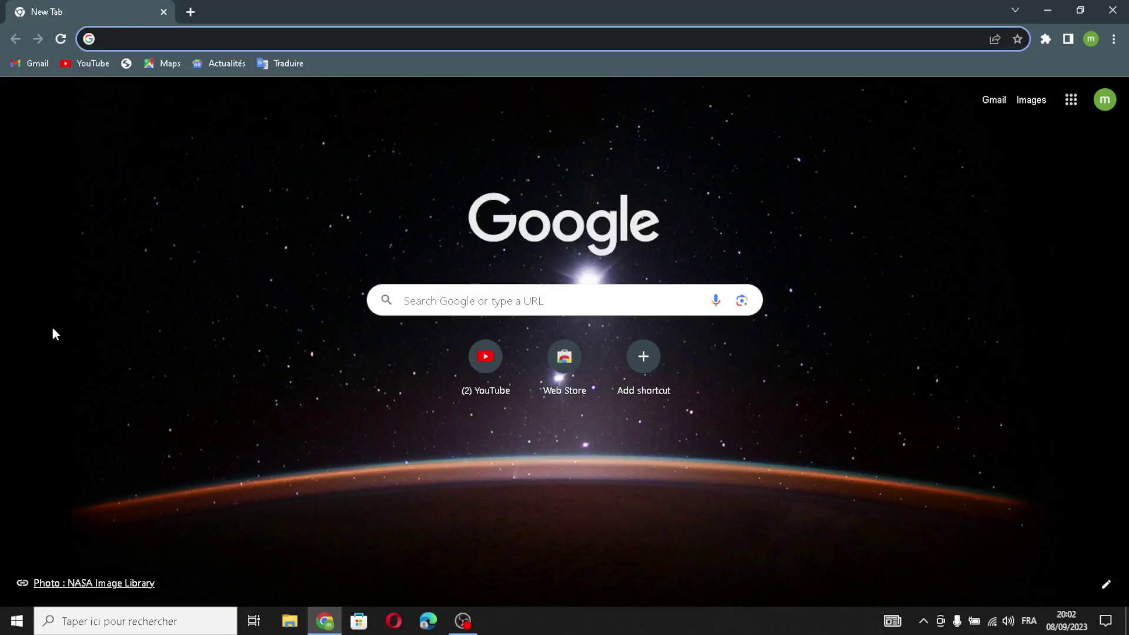
# - Search Google for shopify and open the sponsored Shopify free-trial page
pyautogui.write('s')
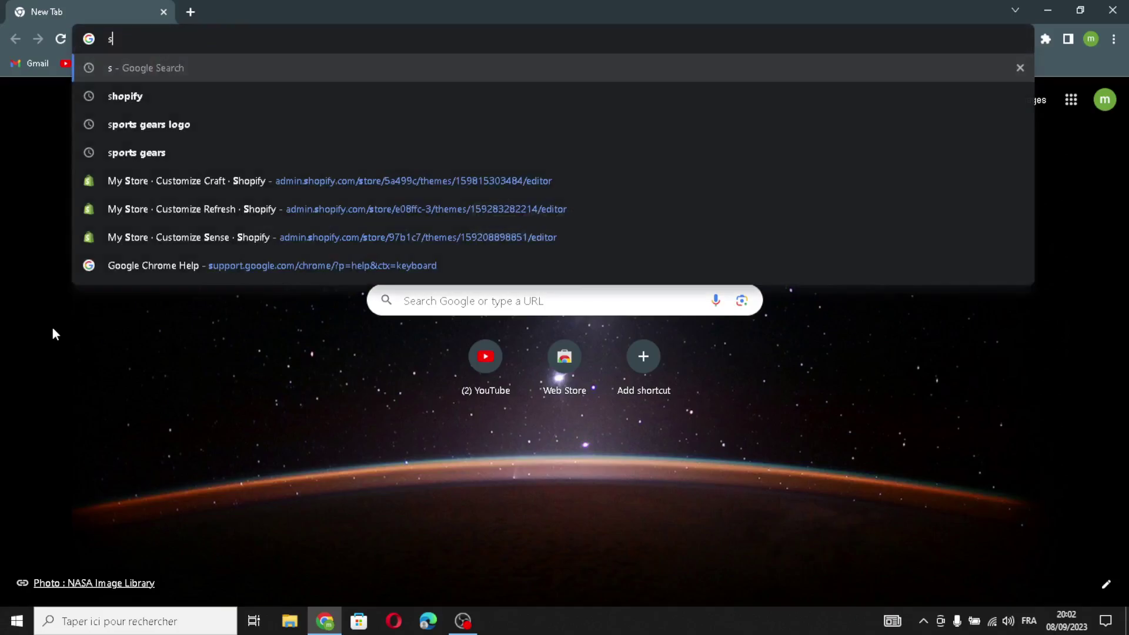
pyautogui.click(129, 100)
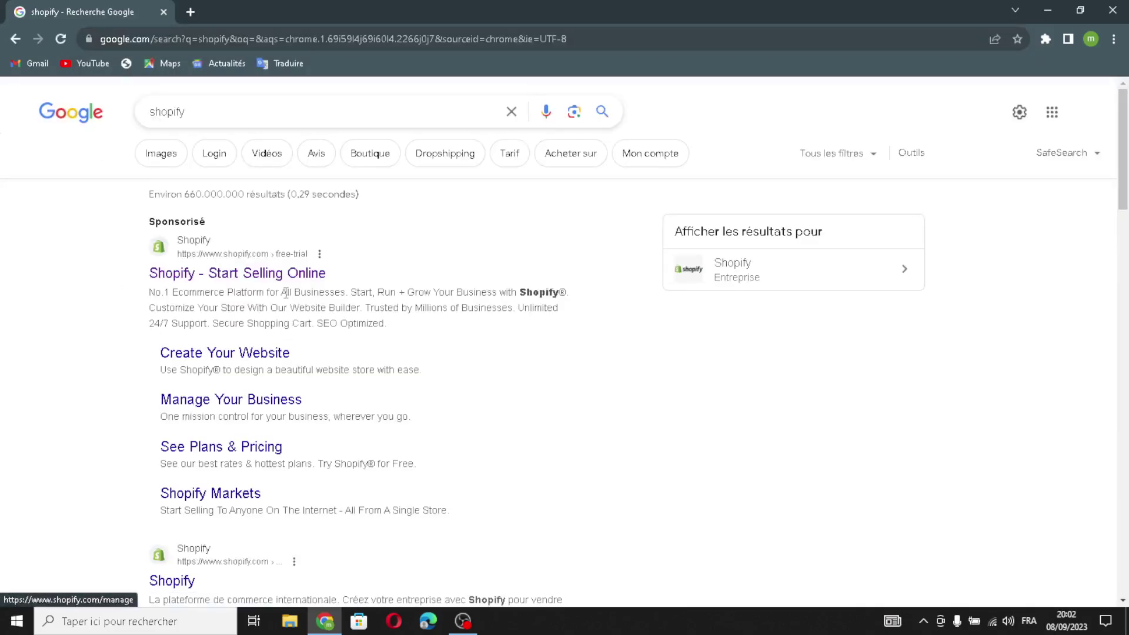
pyautogui.click(292, 275)
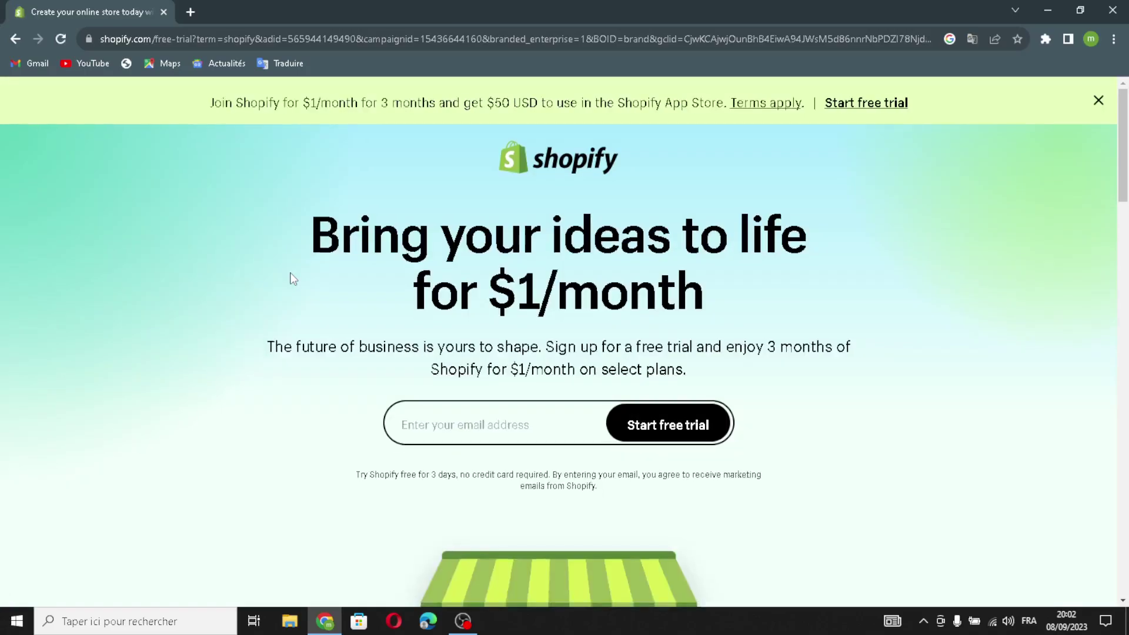
# - Start the free trial with the saved e-mail, skip onboarding, and use the existing account
pyautogui.click(476, 411)
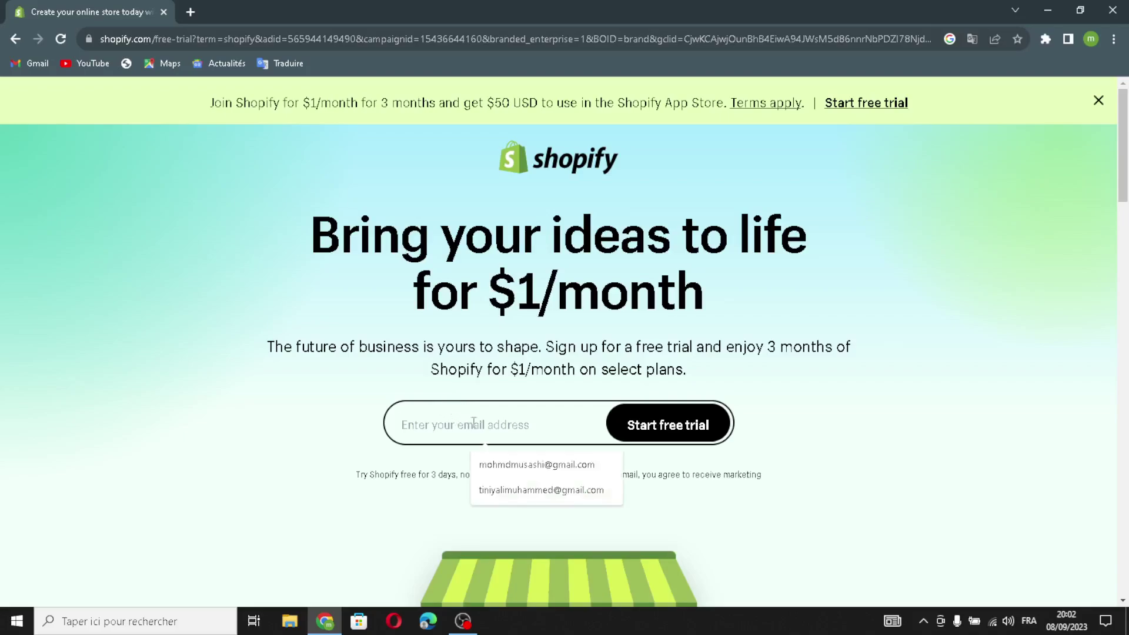
pyautogui.click(525, 465)
pyautogui.click(668, 432)
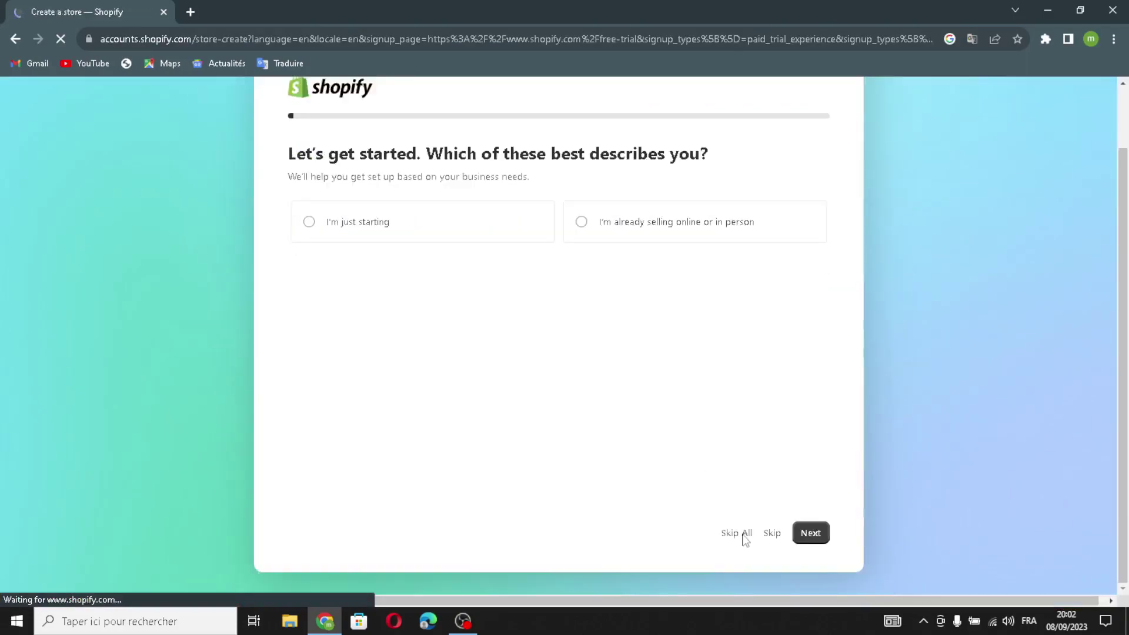
pyautogui.click(745, 537)
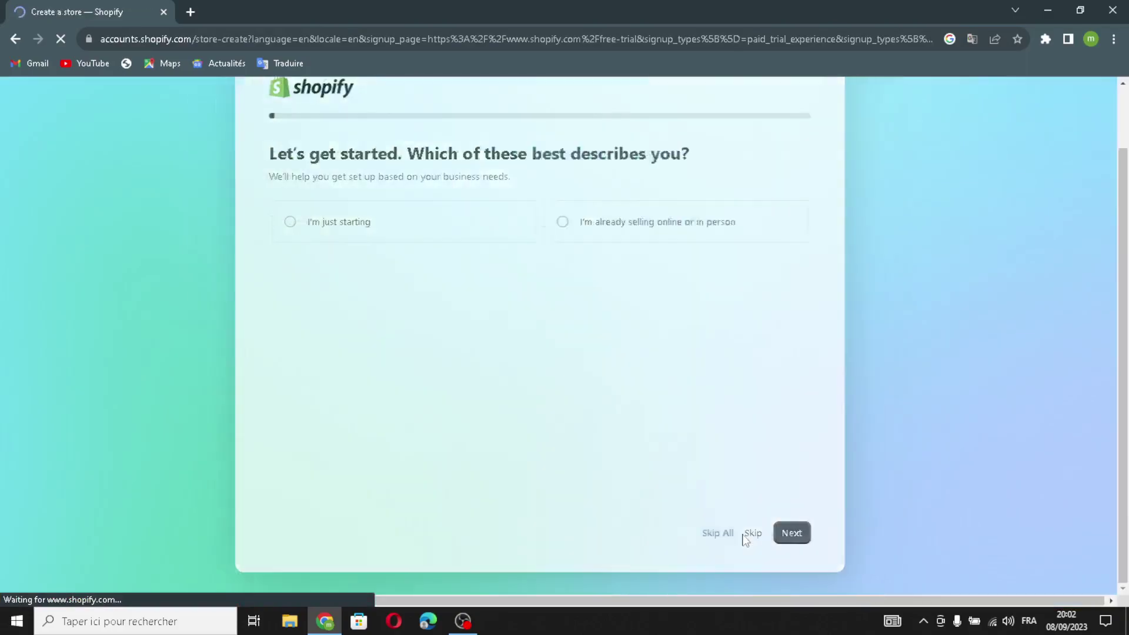
pyautogui.click(695, 444)
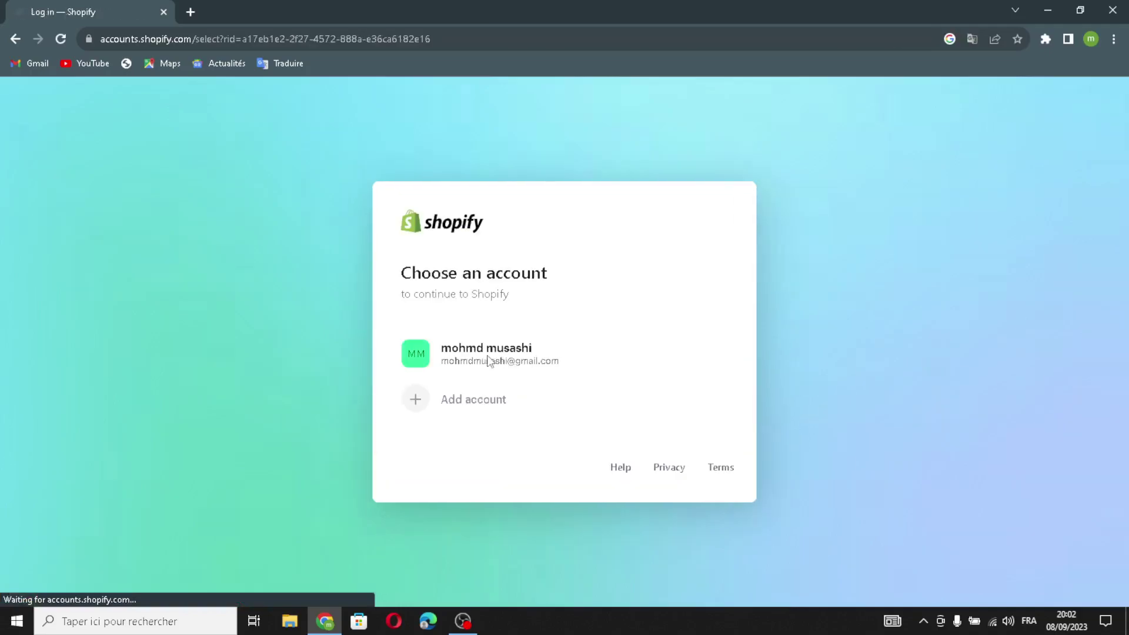
pyautogui.click(489, 353)
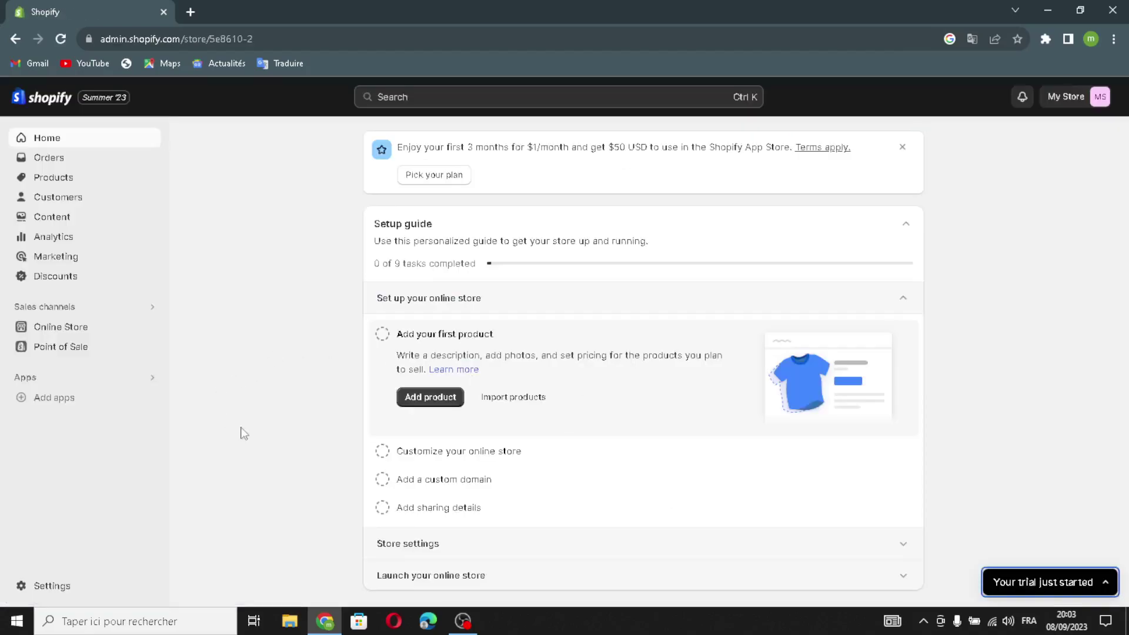
# - Add the Craft theme from Popular free themes to the theme library
pyautogui.click(48, 331)
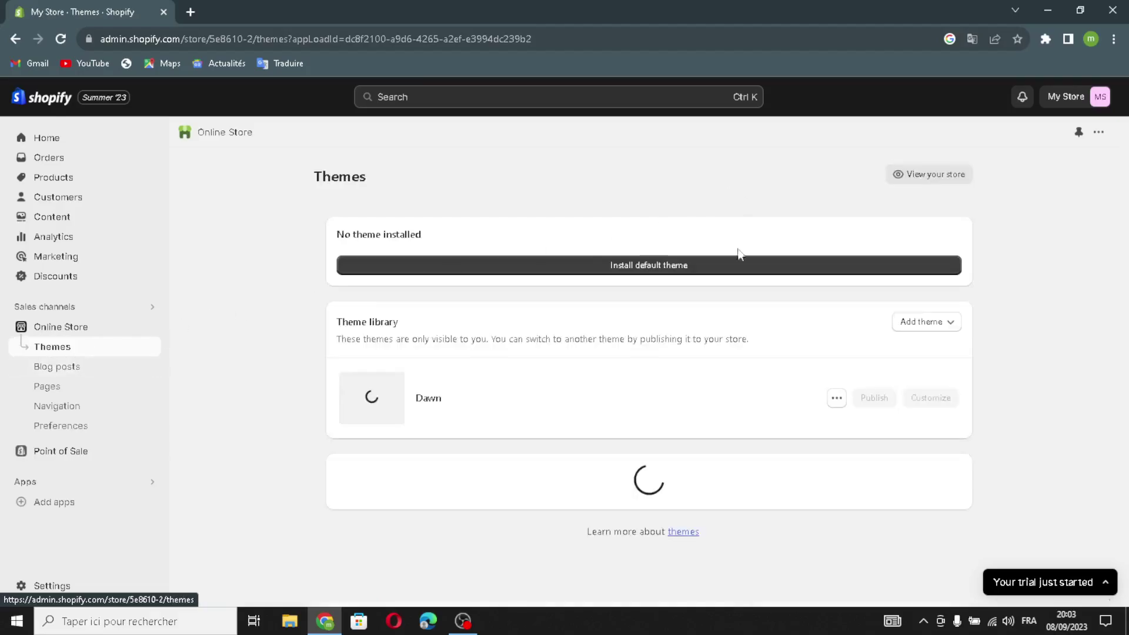
pyautogui.scroll(-5, 611, 405)
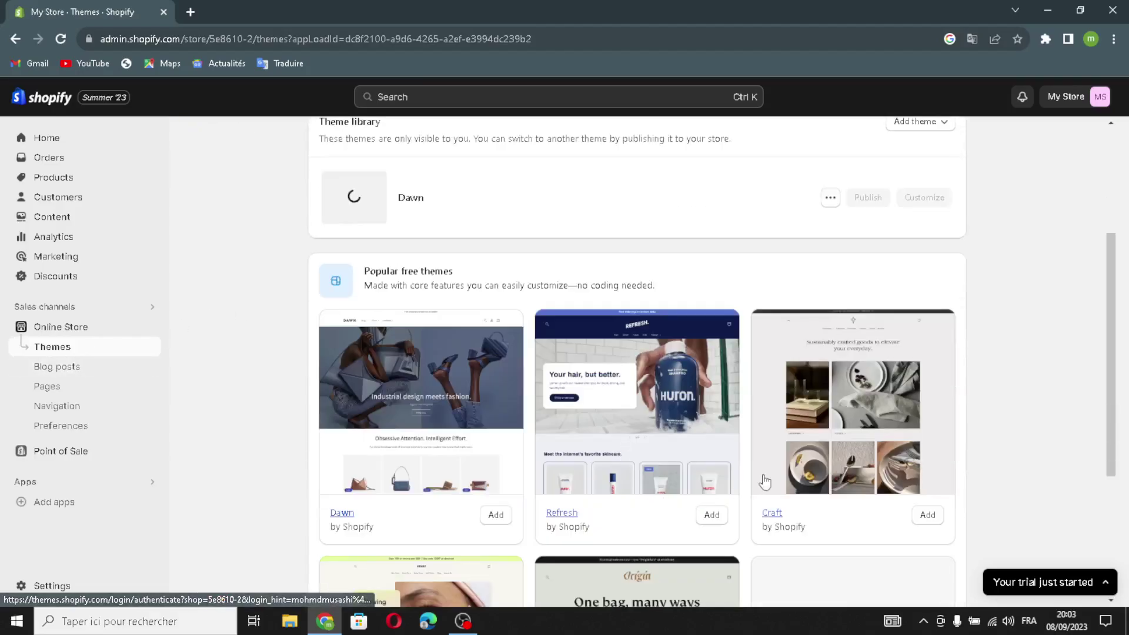
pyautogui.scroll(-1, 808, 458)
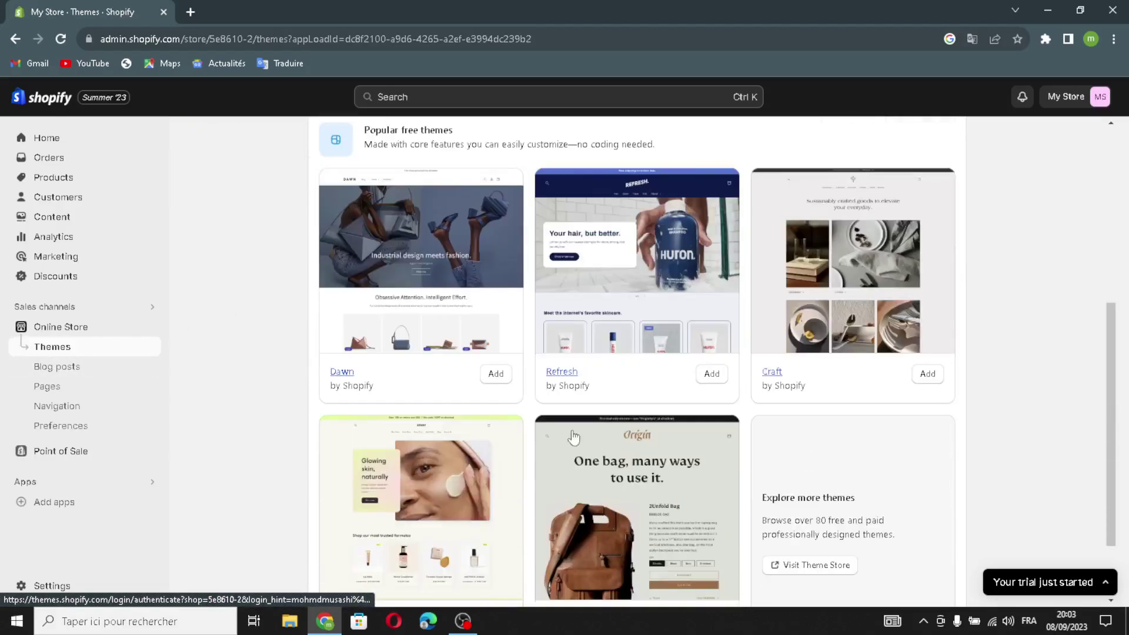
pyautogui.click(929, 374)
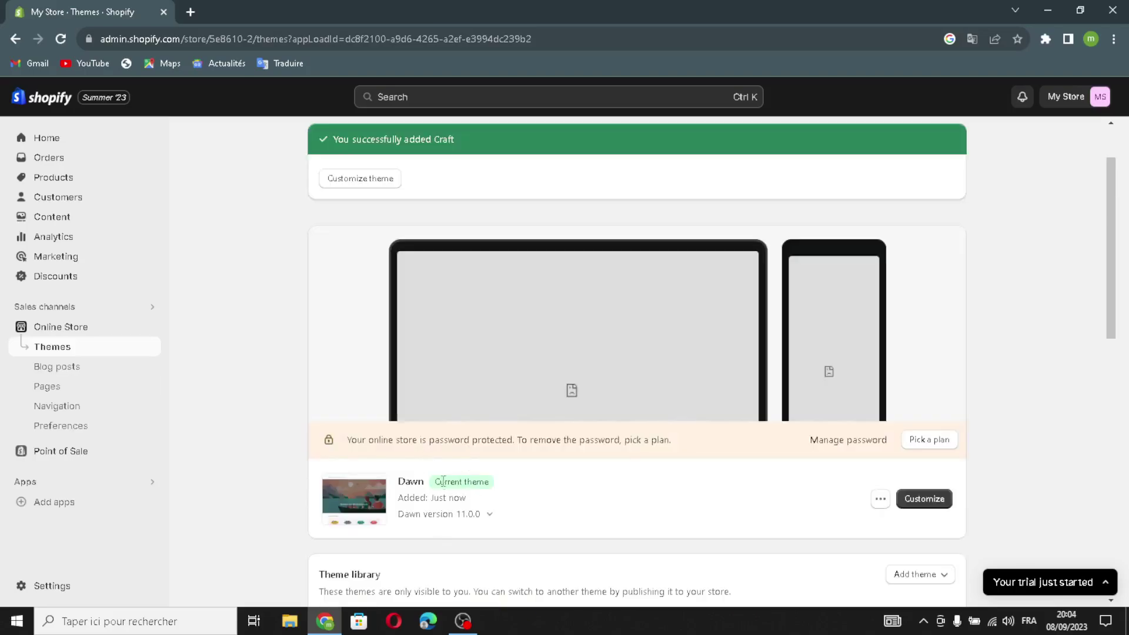
# - Publish Craft as the live theme and open it in the theme editor
pyautogui.scroll(-1, 643, 501)
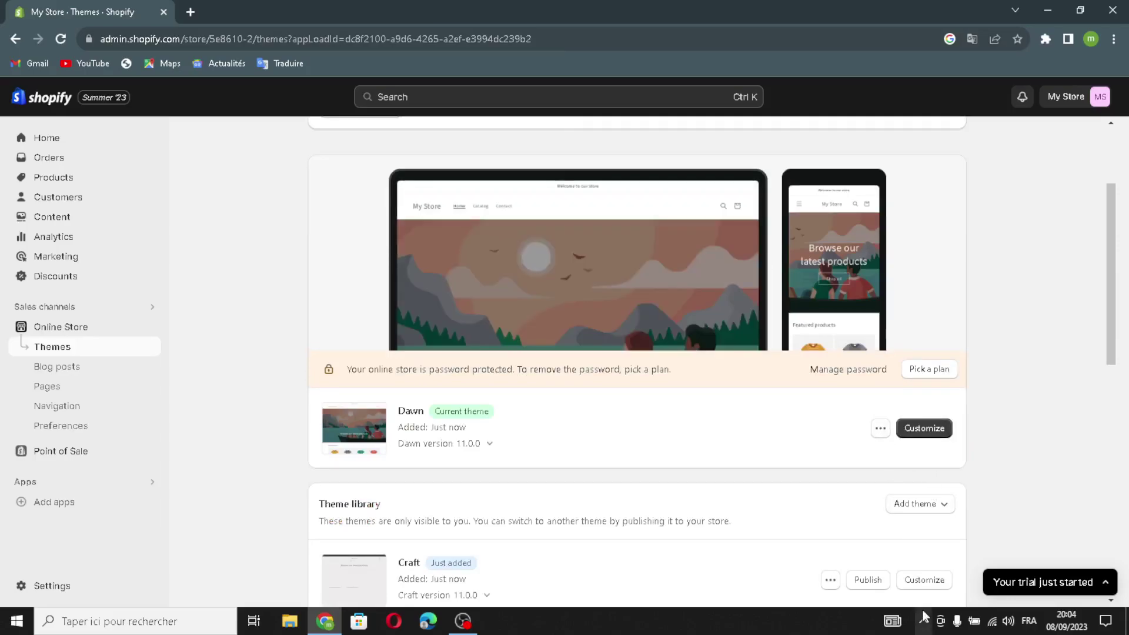
pyautogui.scroll(-2, 896, 579)
pyautogui.click(861, 440)
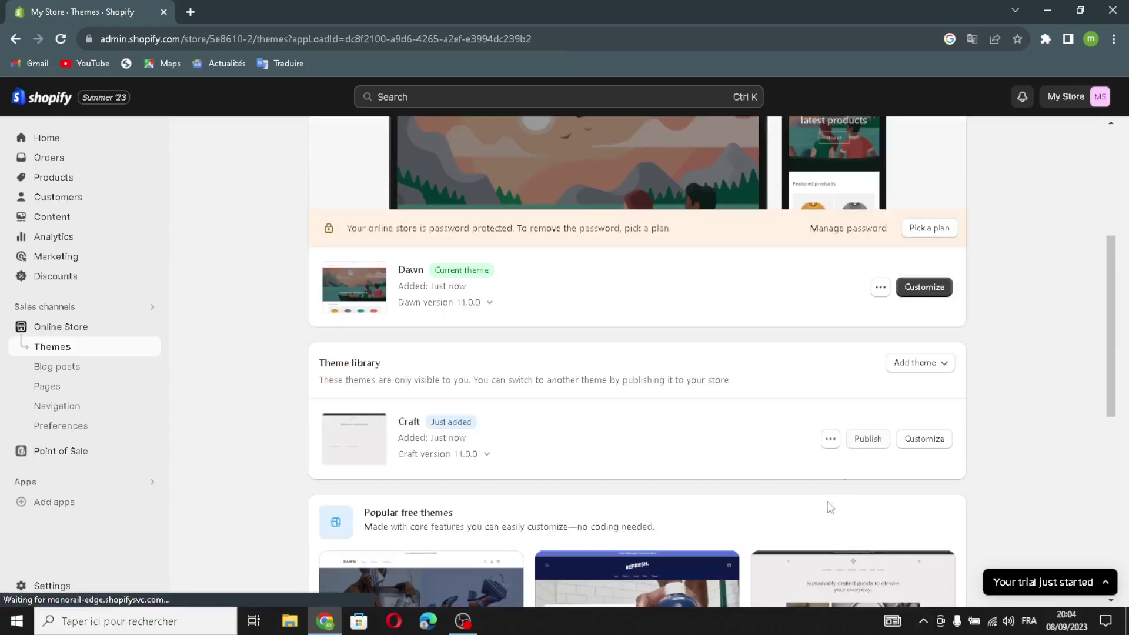
pyautogui.click(745, 467)
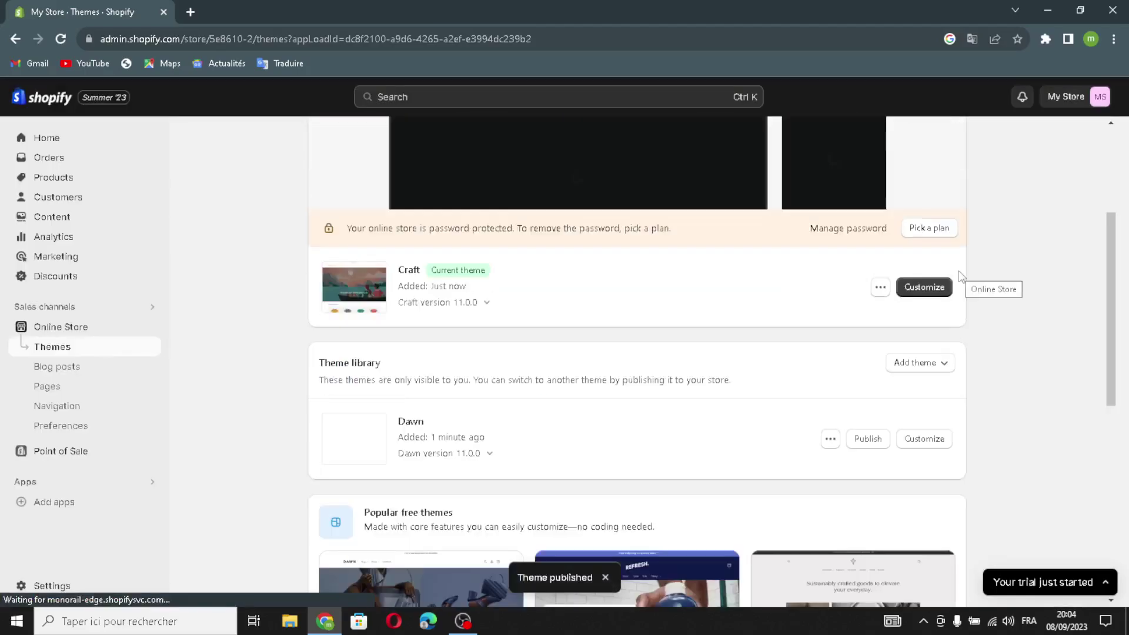
pyautogui.scroll(1, 823, 356)
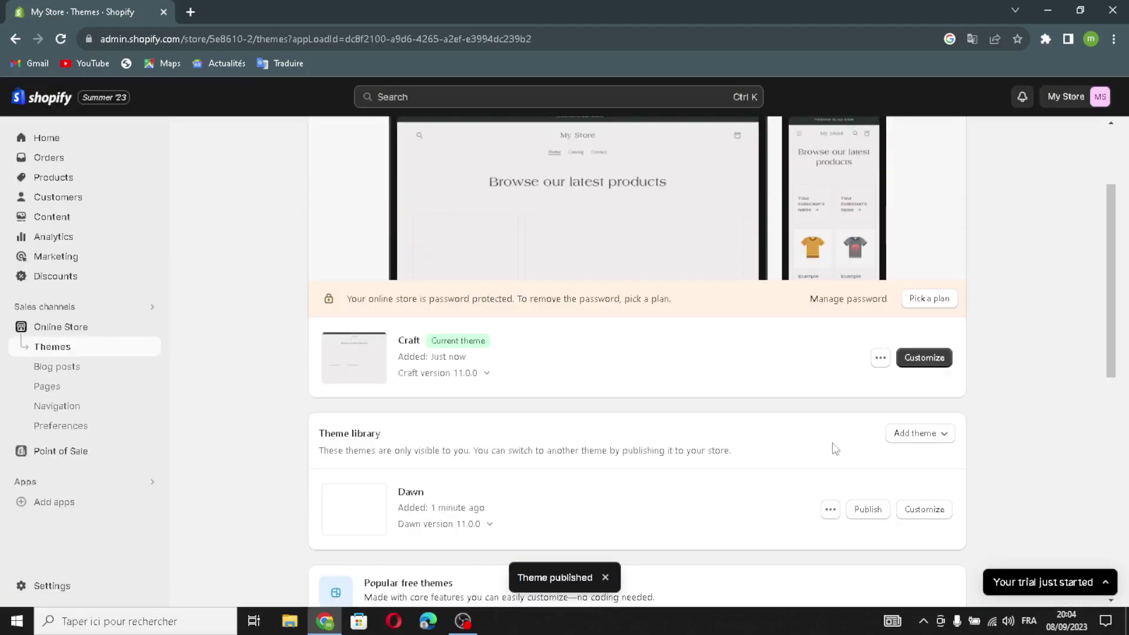
pyautogui.click(932, 357)
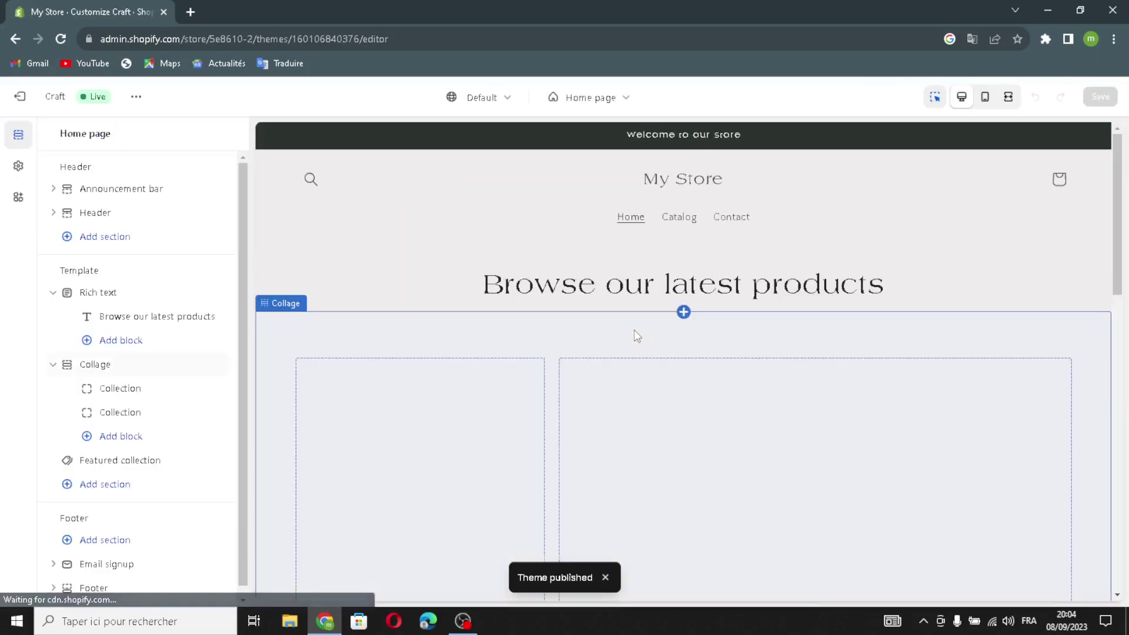
pyautogui.click(984, 97)
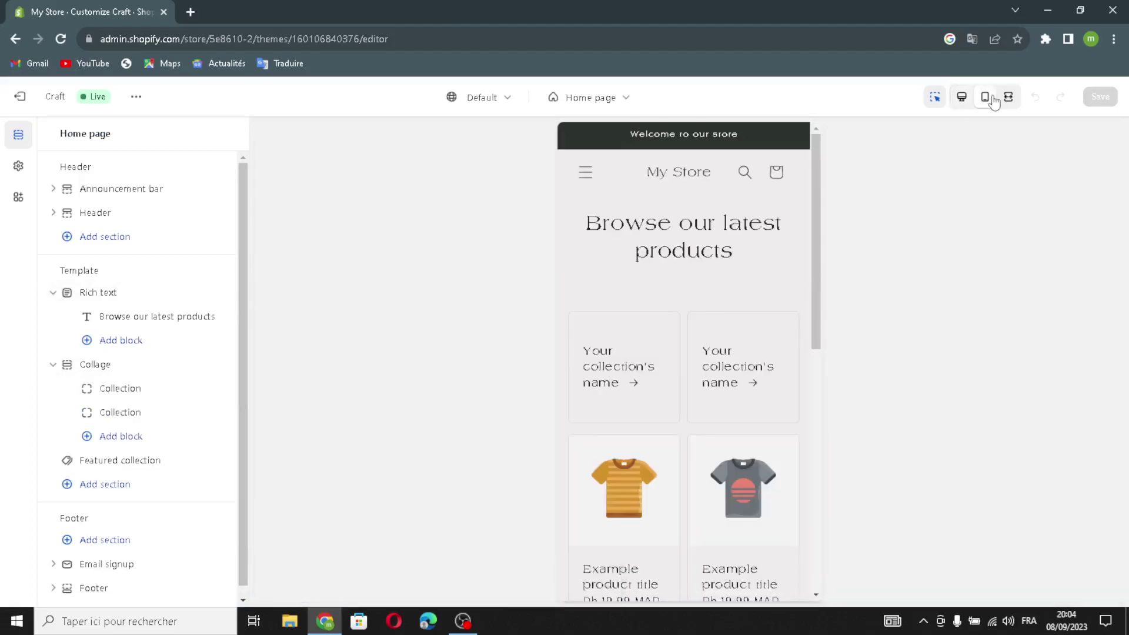
pyautogui.click(1008, 97)
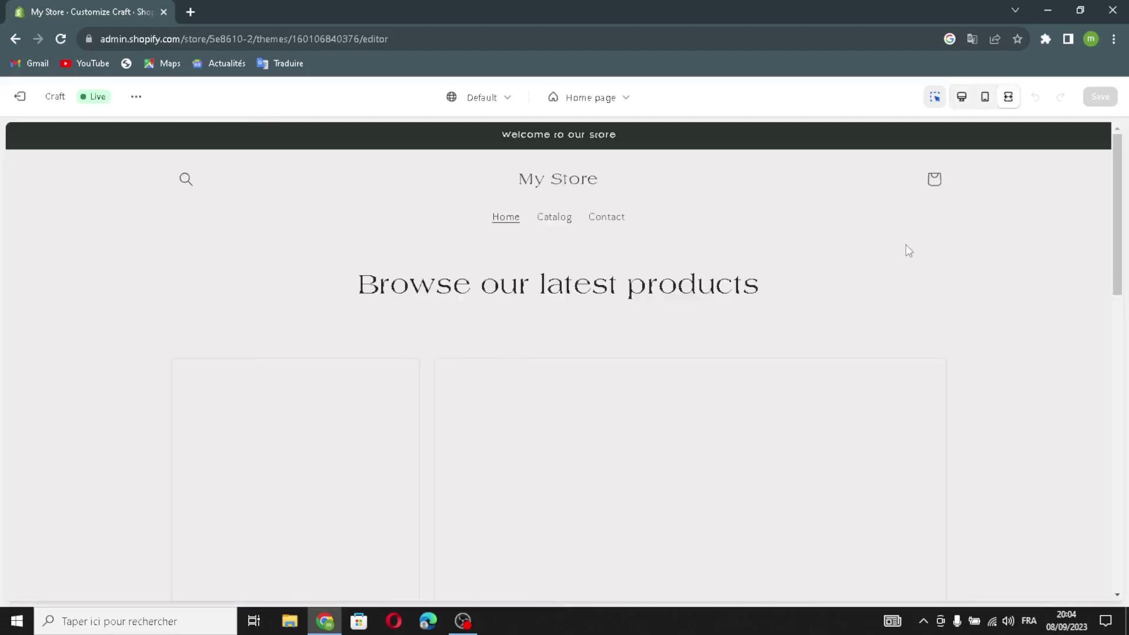
pyautogui.click(961, 97)
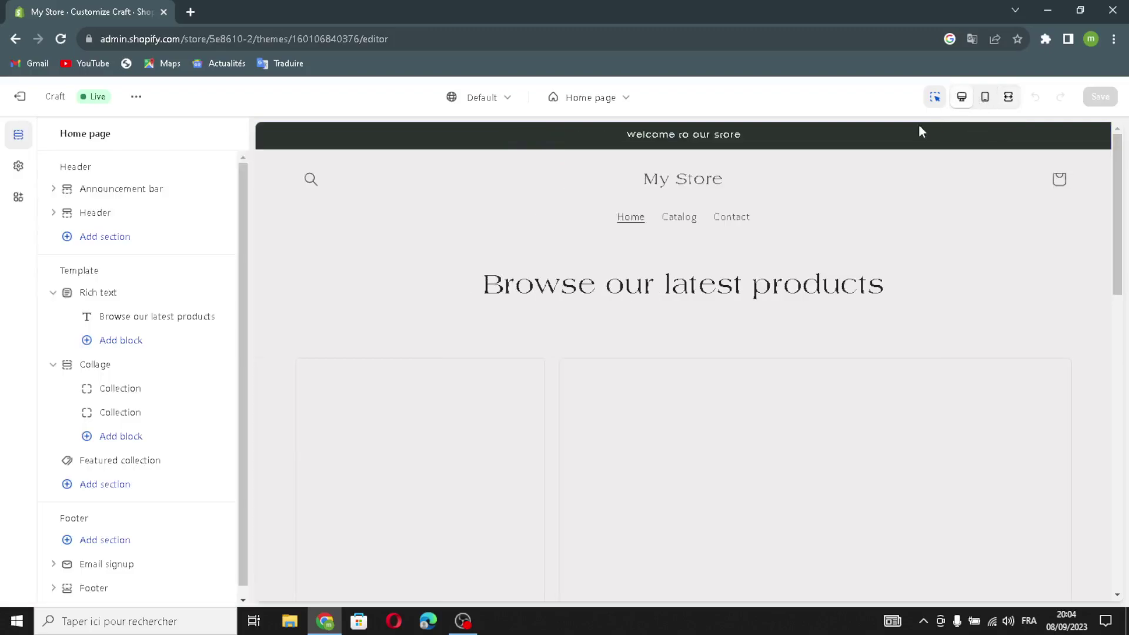
pyautogui.click(590, 97)
pyautogui.click(588, 134)
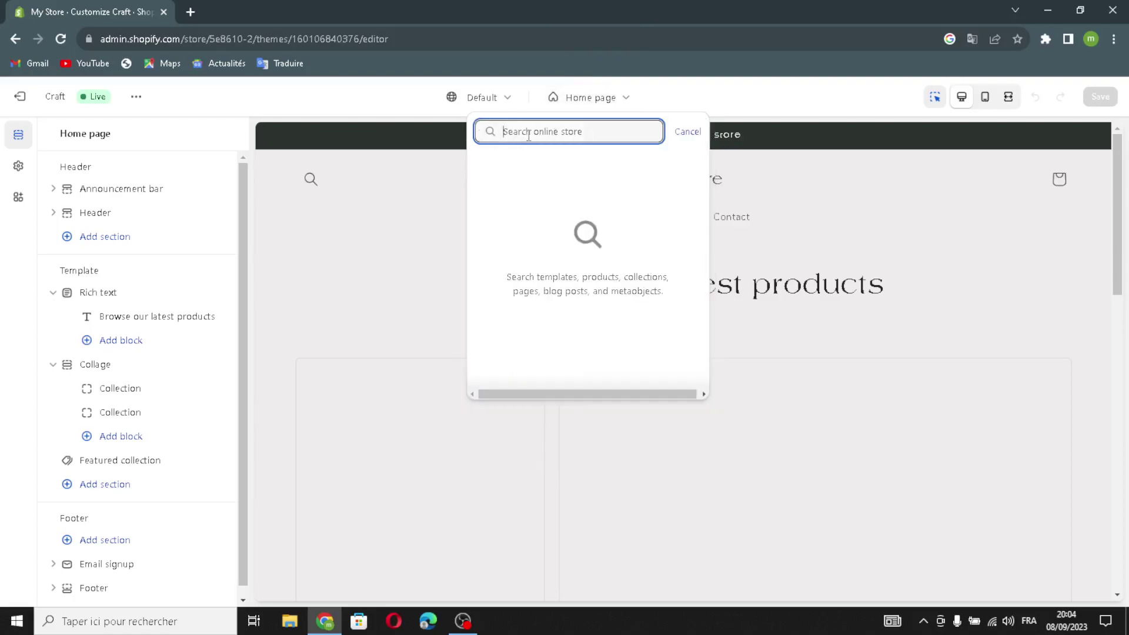
pyautogui.click(690, 133)
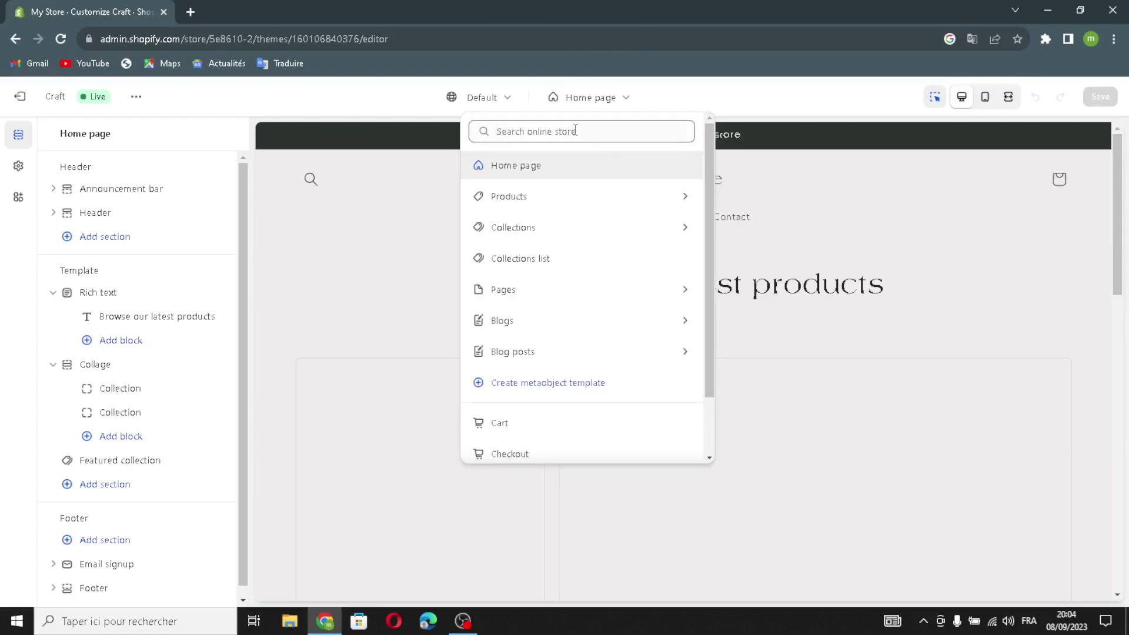
pyautogui.click(685, 199)
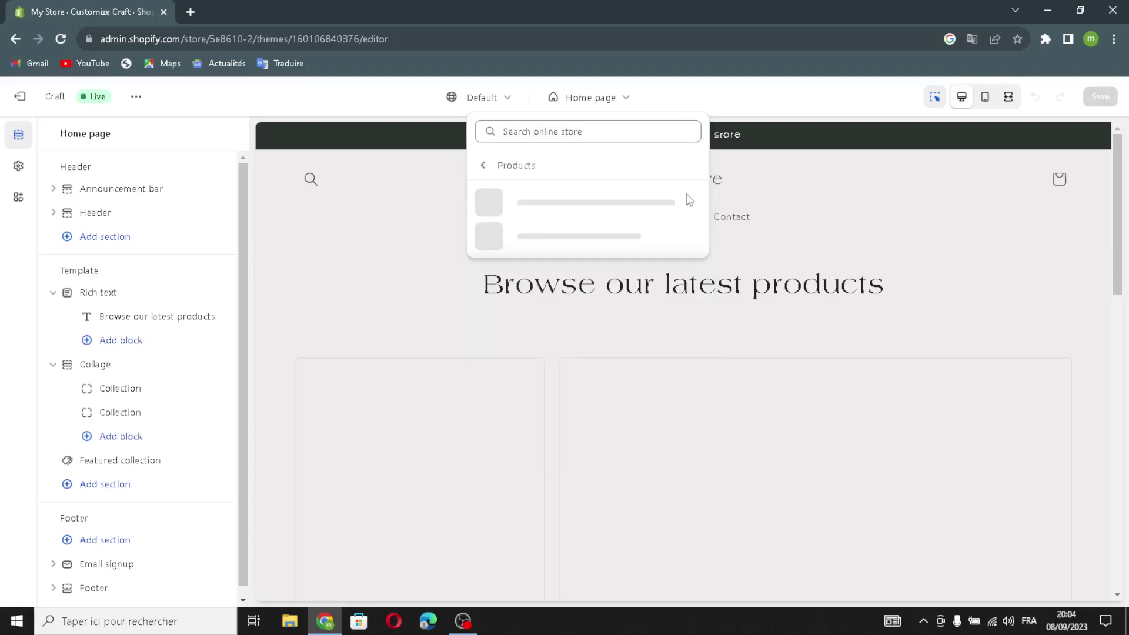
pyautogui.click(491, 170)
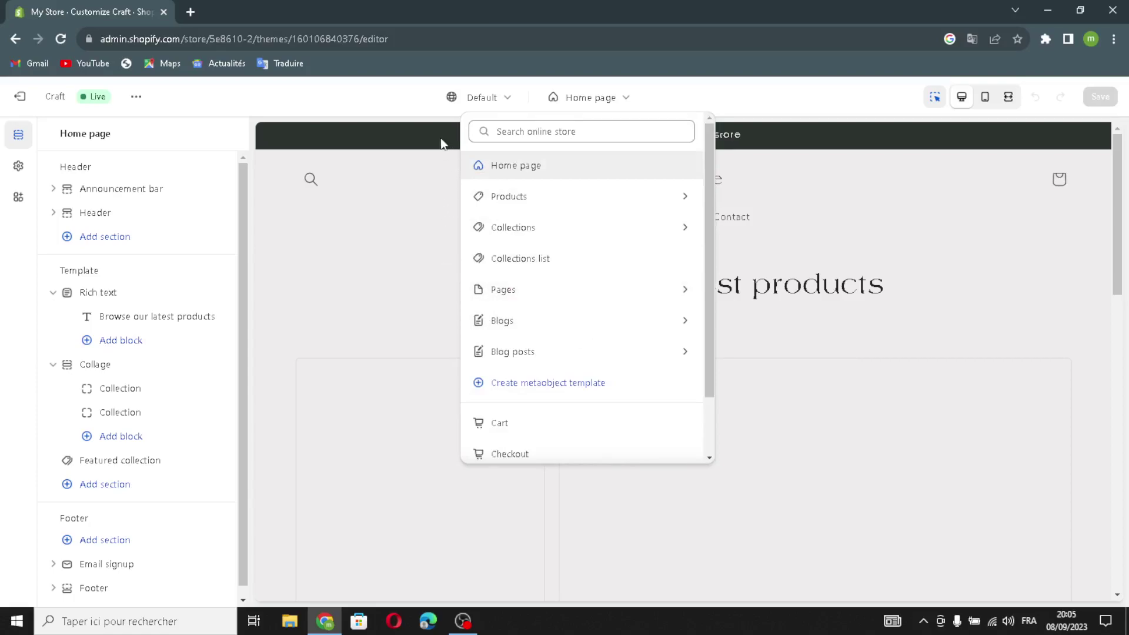
pyautogui.click(756, 241)
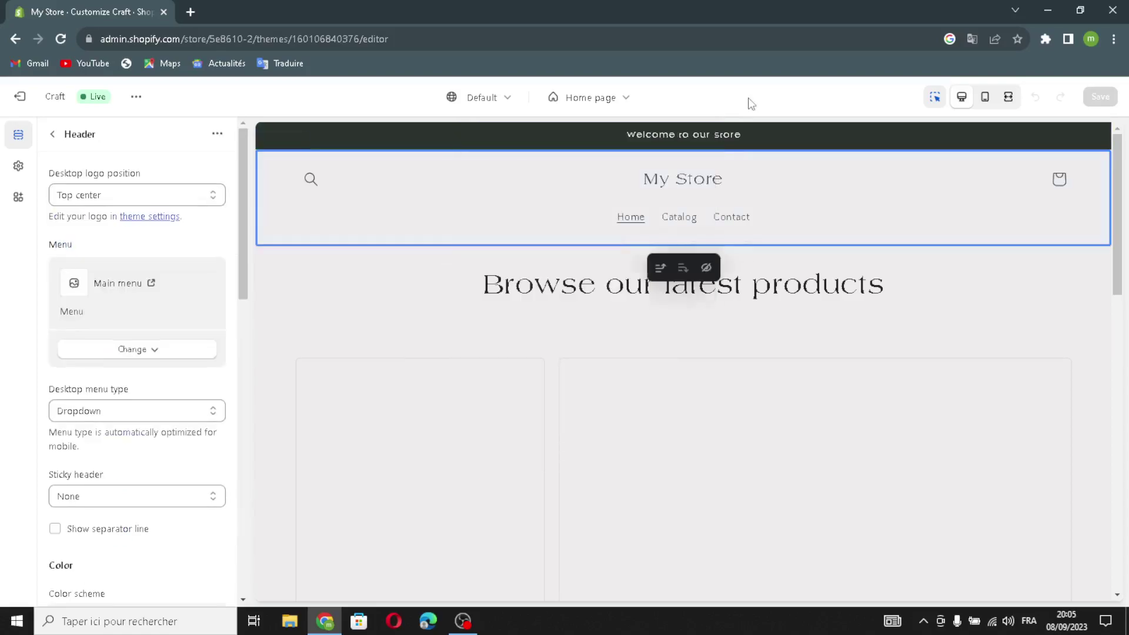
pyautogui.click(55, 134)
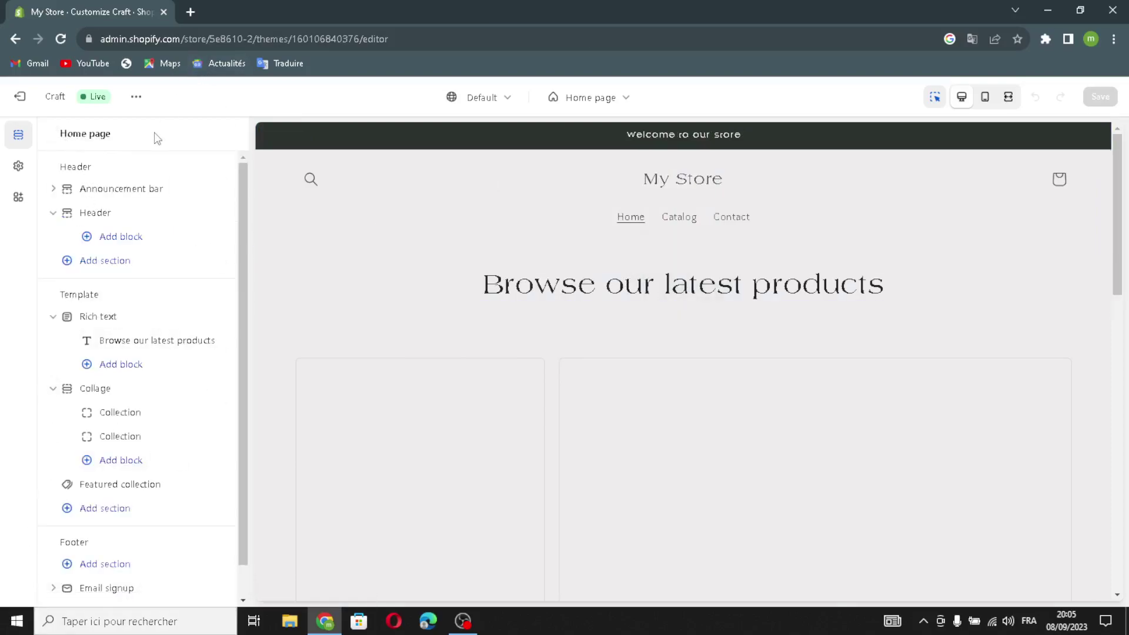
pyautogui.scroll(-6, 438, 487)
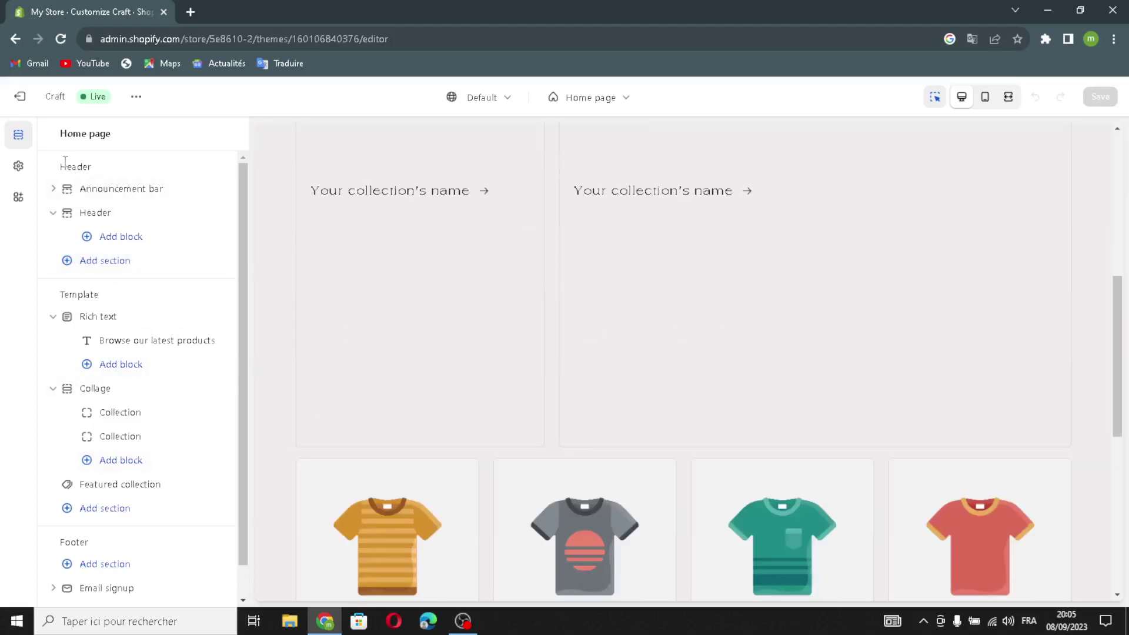
# - Turn on desktop social icons, auto-rotate, and country/region and language selectors in the announcement bar
pyautogui.click(87, 188)
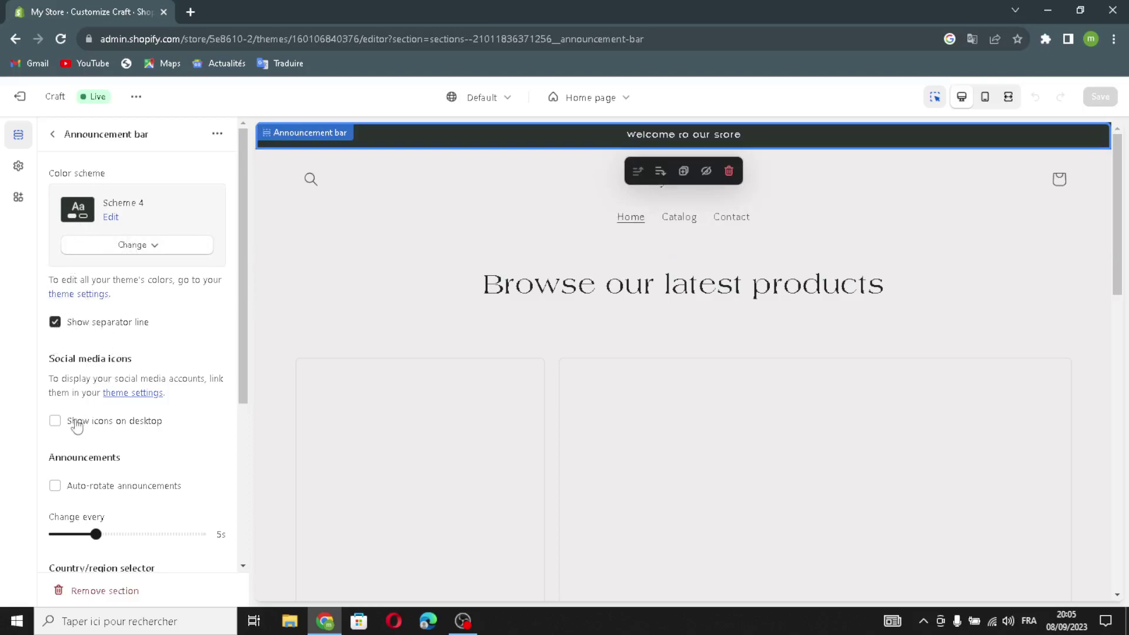
pyautogui.click(55, 421)
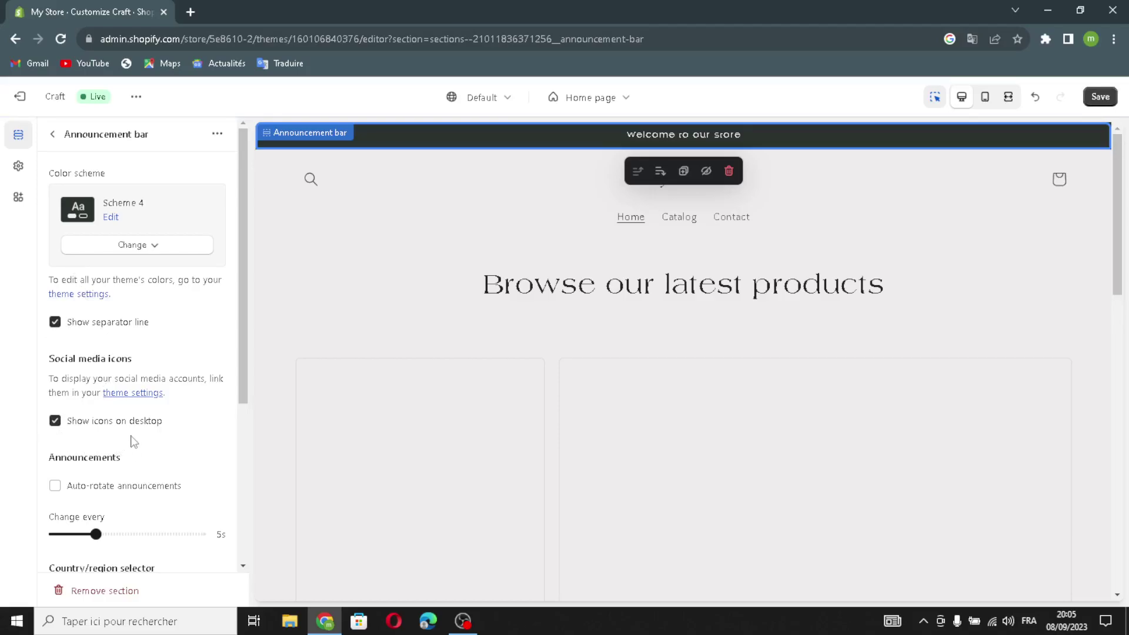
pyautogui.scroll(-1, 134, 442)
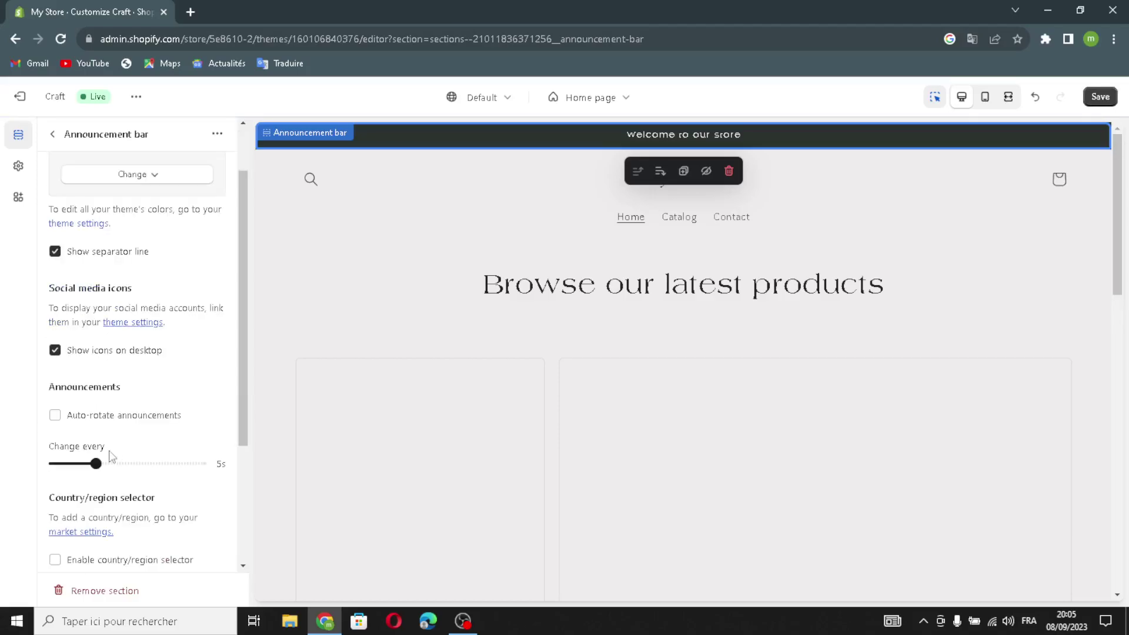
pyautogui.click(55, 415)
pyautogui.scroll(-3, 150, 445)
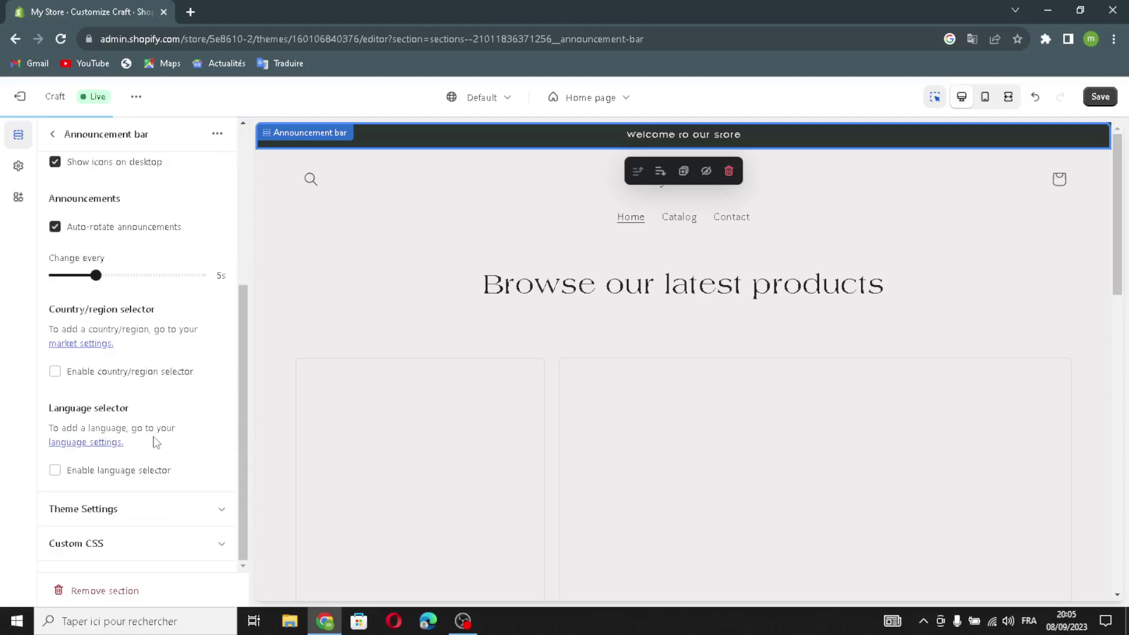
pyautogui.click(55, 371)
pyautogui.click(55, 470)
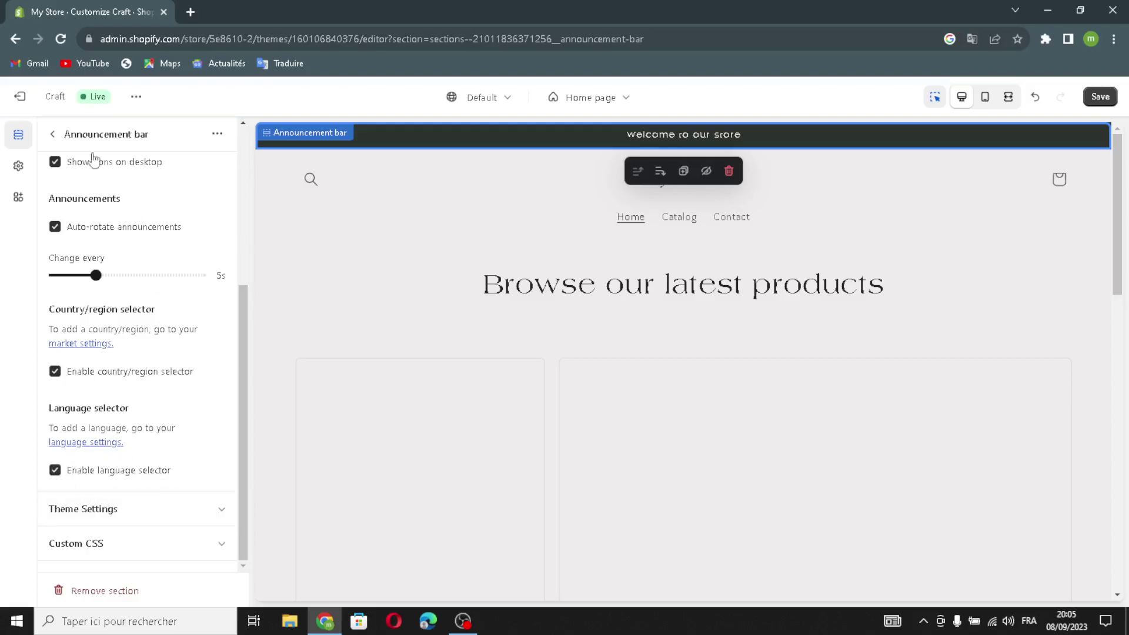
pyautogui.click(52, 134)
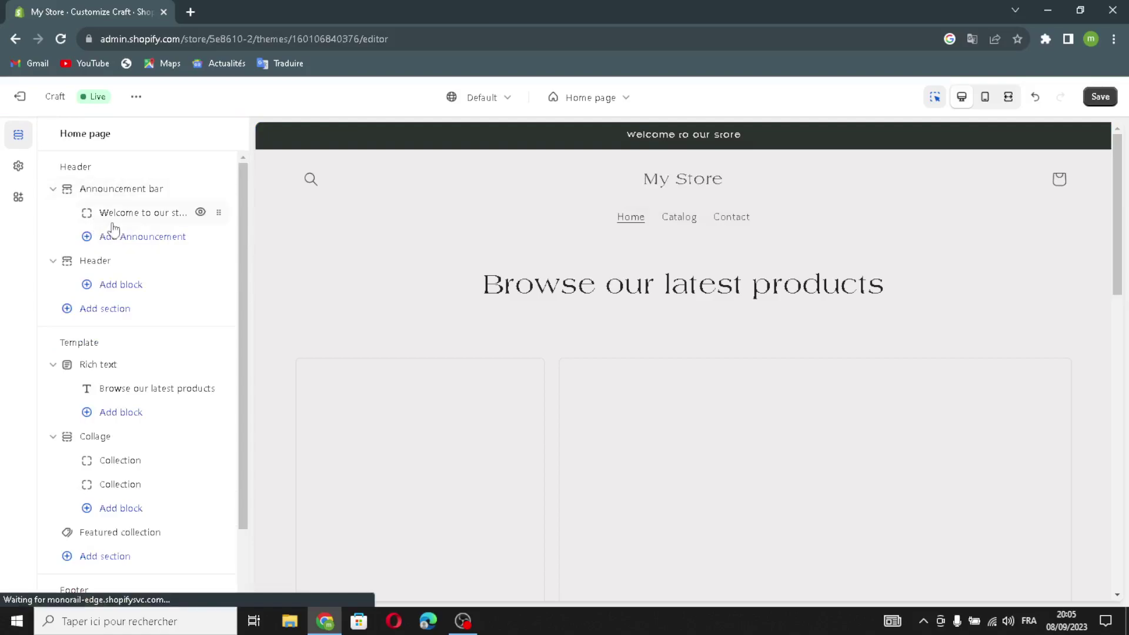
# - Review link options for the 'Welcome to our store' announcement, leaving it unlinked
pyautogui.click(114, 222)
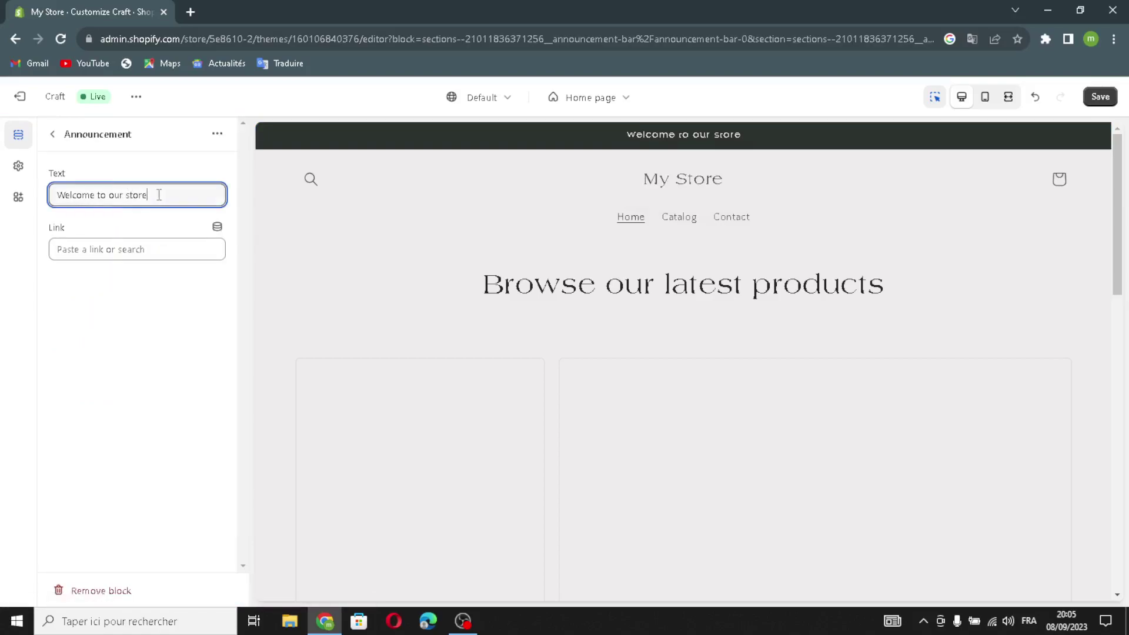
pyautogui.moveTo(159, 194); pyautogui.dragTo(53, 203)
pyautogui.click(54, 203)
pyautogui.click(118, 250)
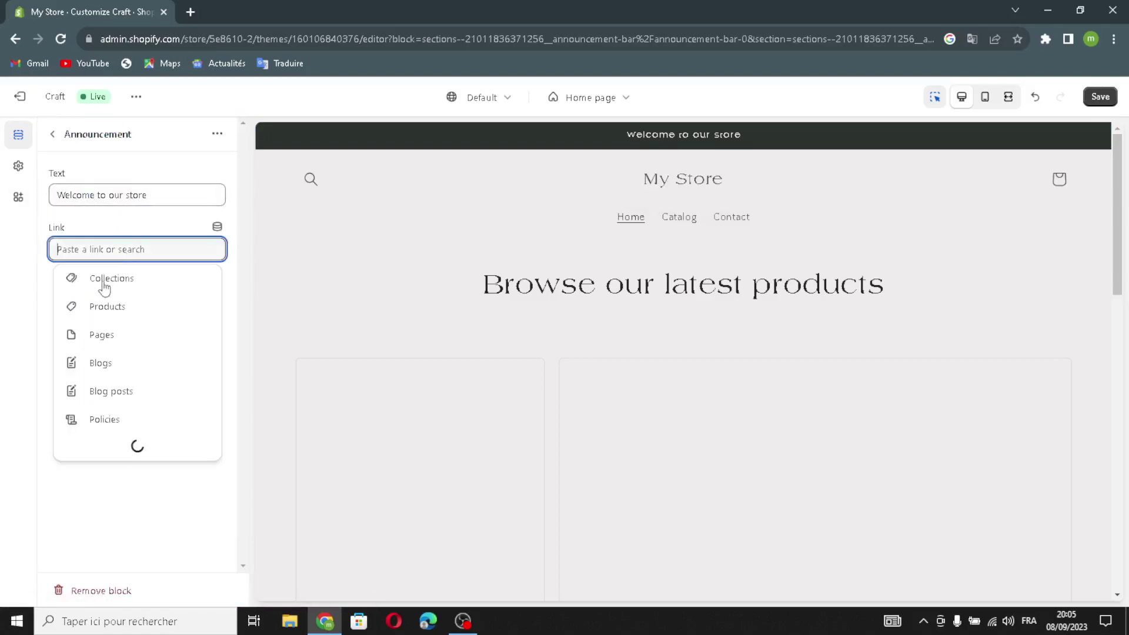
pyautogui.click(144, 214)
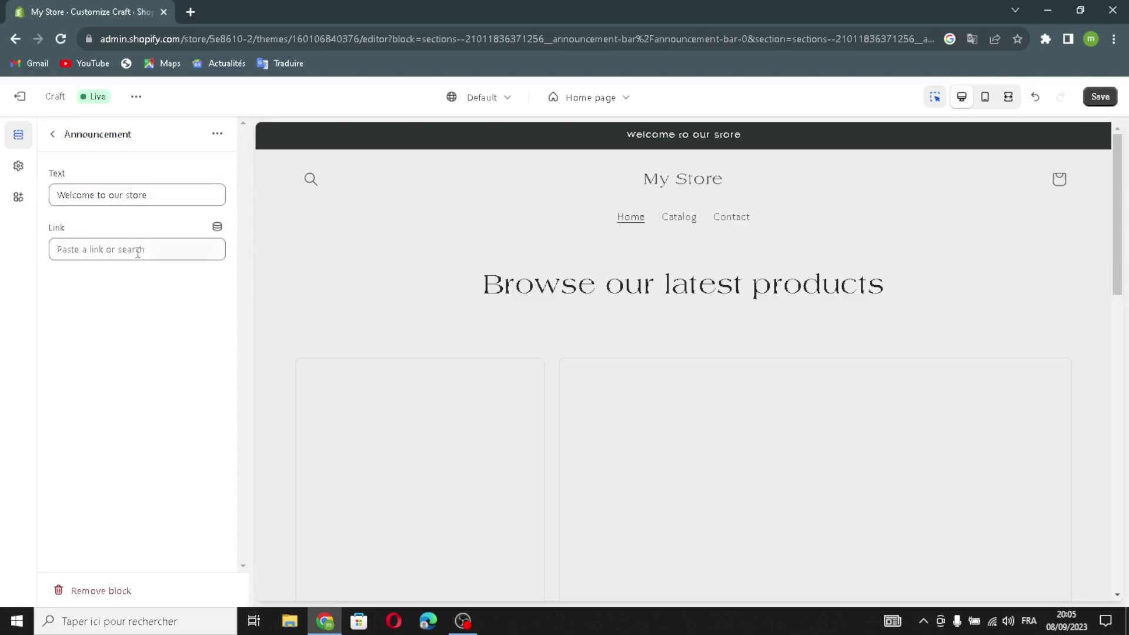
pyautogui.click(52, 135)
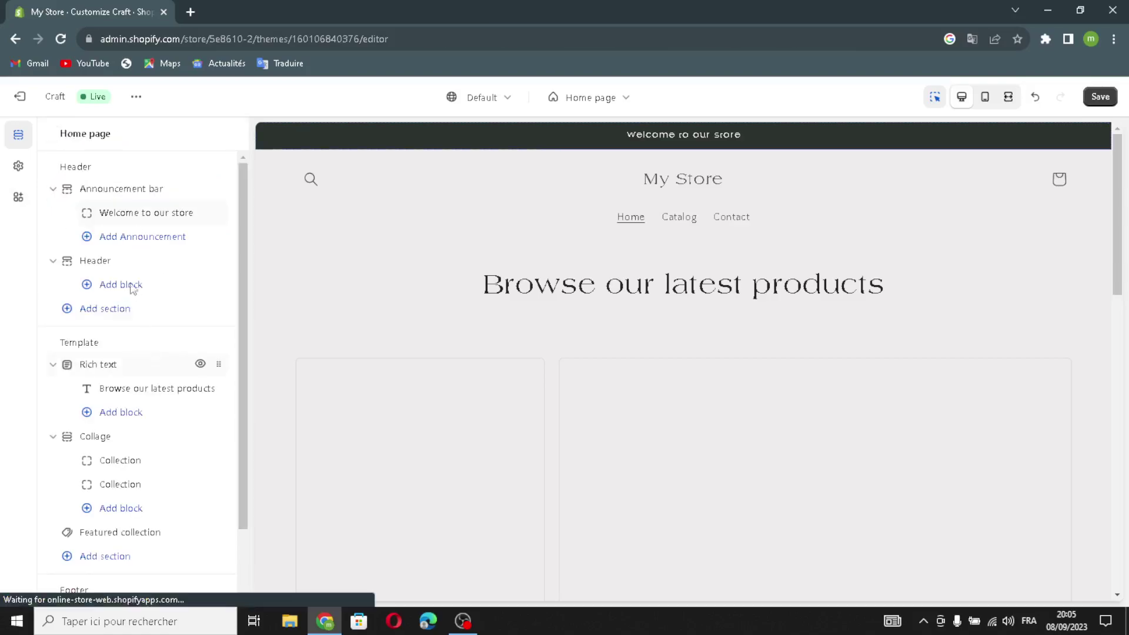
# - Set the header's desktop logo position to Middle left
pyautogui.click(143, 265)
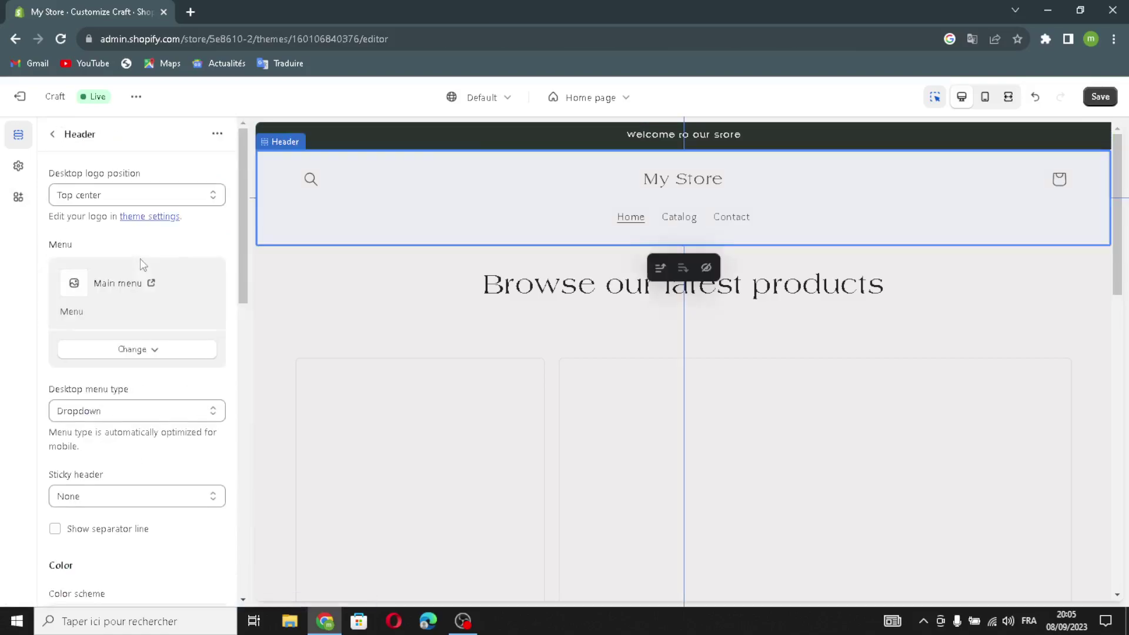
pyautogui.click(135, 199)
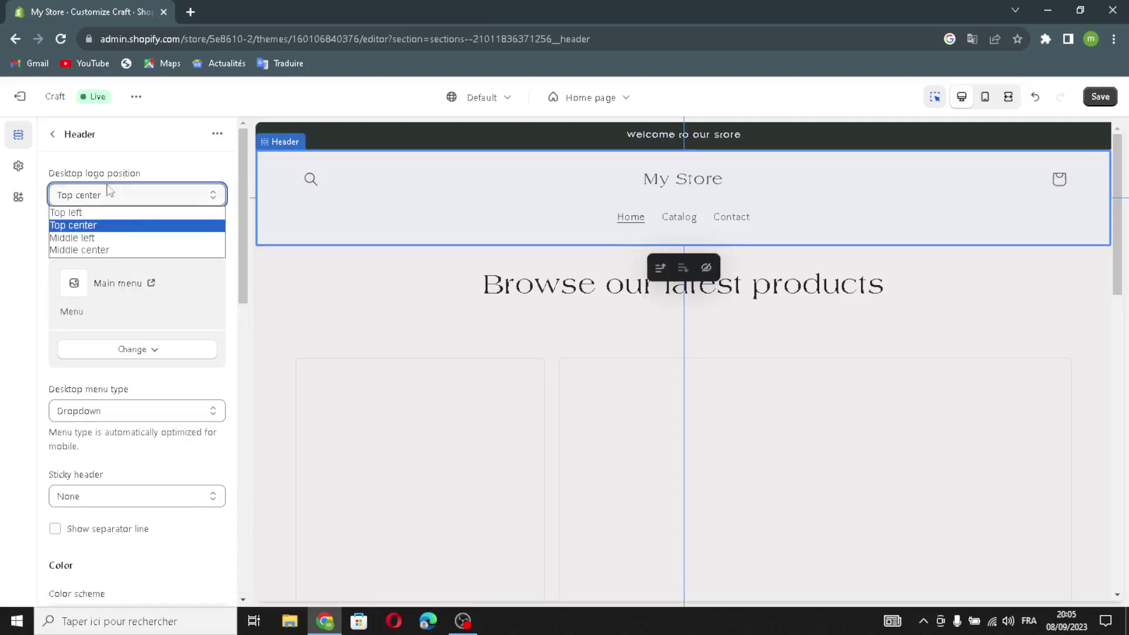
pyautogui.click(97, 238)
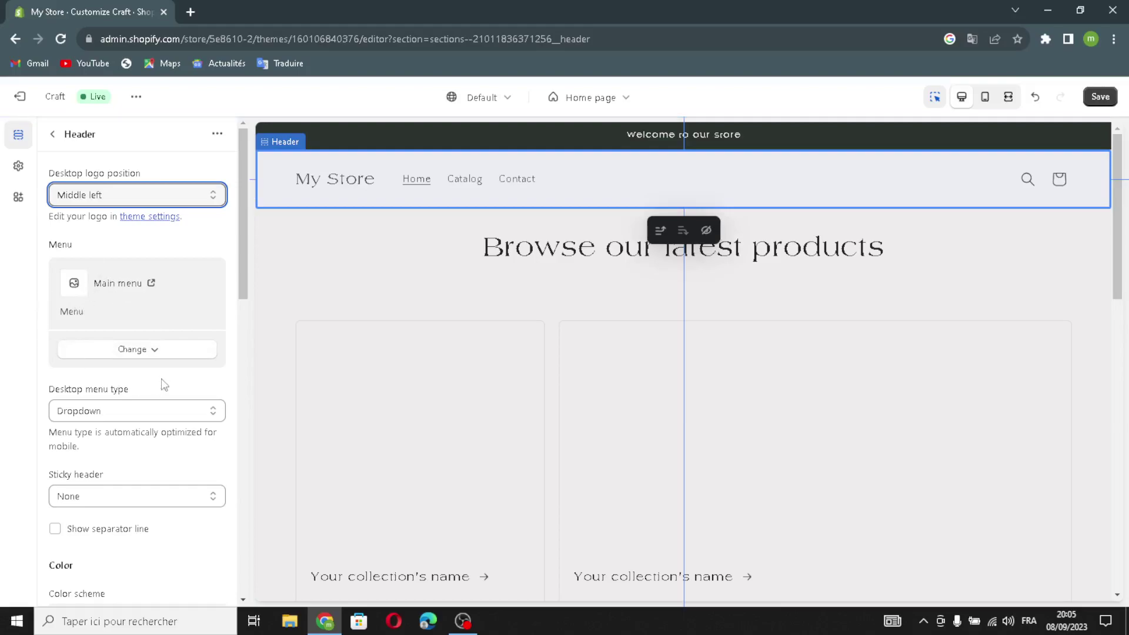
# - Review the header menu options and keep Dropdown as the desktop menu type
pyautogui.click(151, 351)
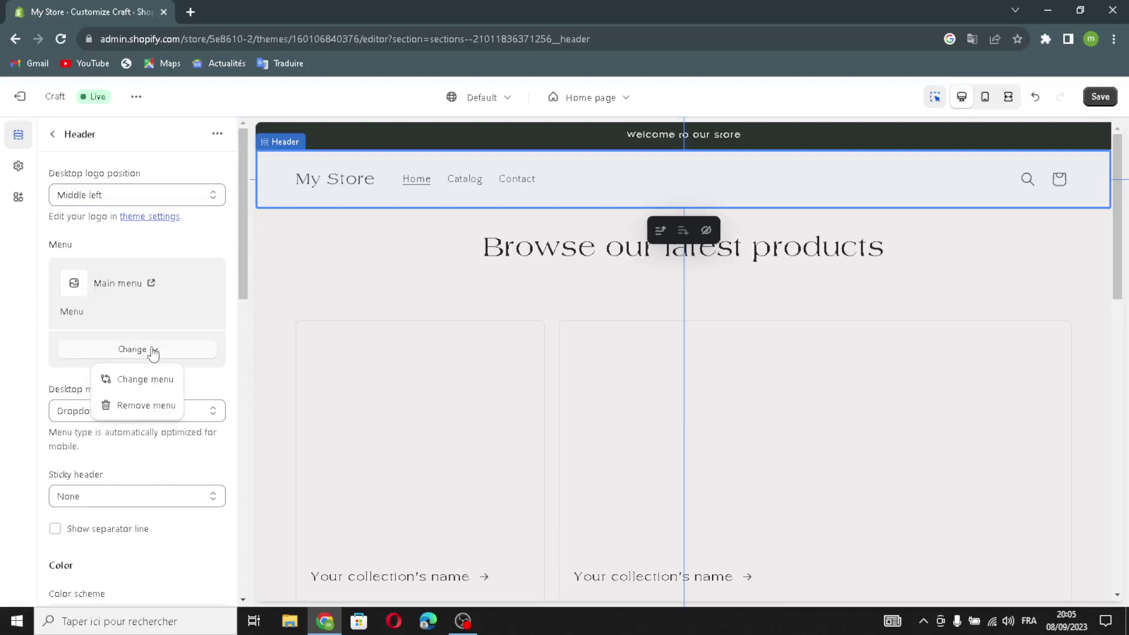
pyautogui.click(151, 352)
pyautogui.click(151, 351)
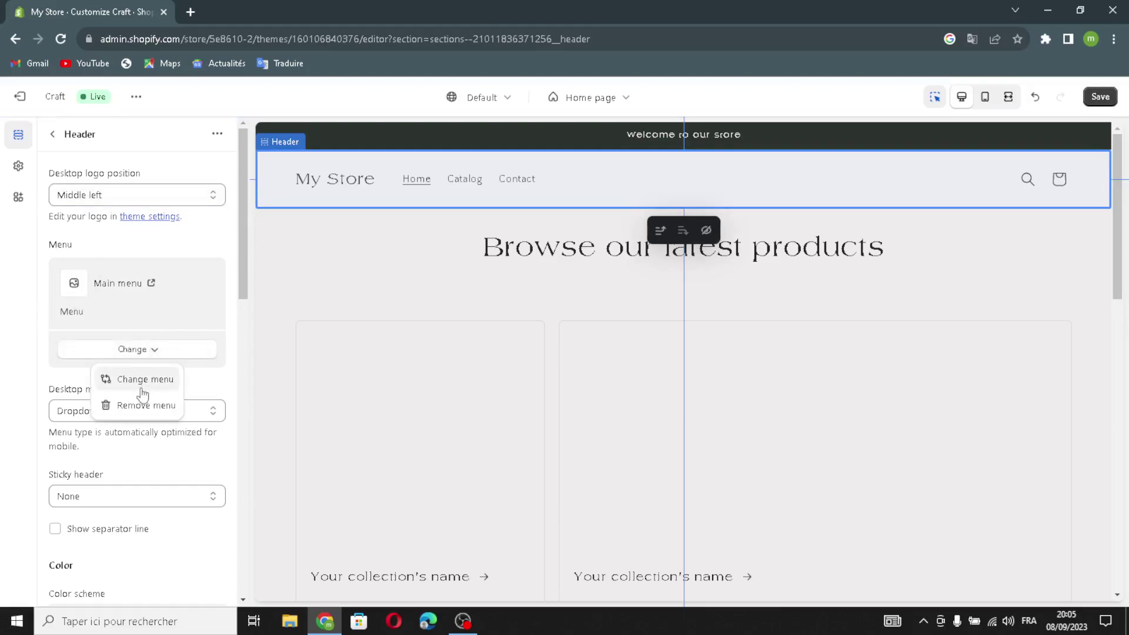
pyautogui.click(144, 351)
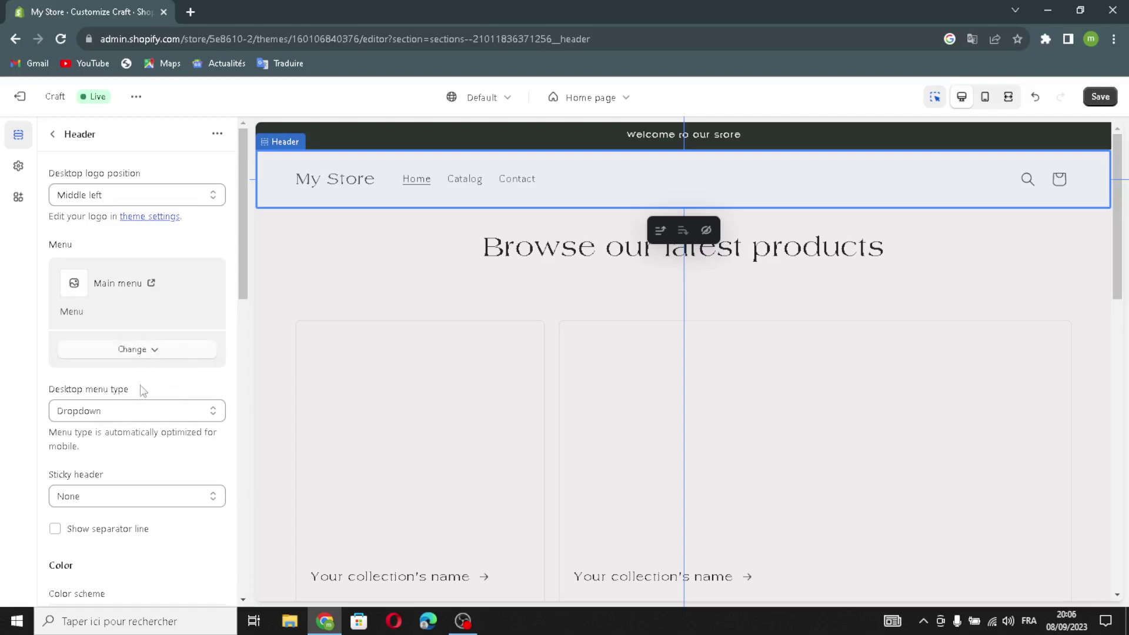
pyautogui.click(130, 415)
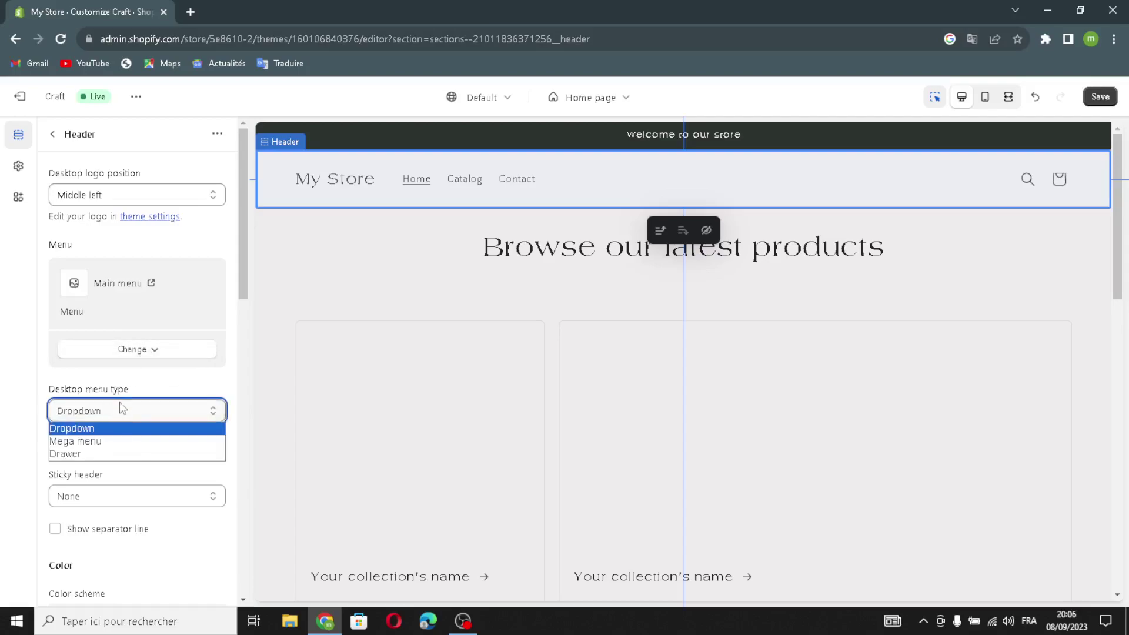
pyautogui.click(97, 411)
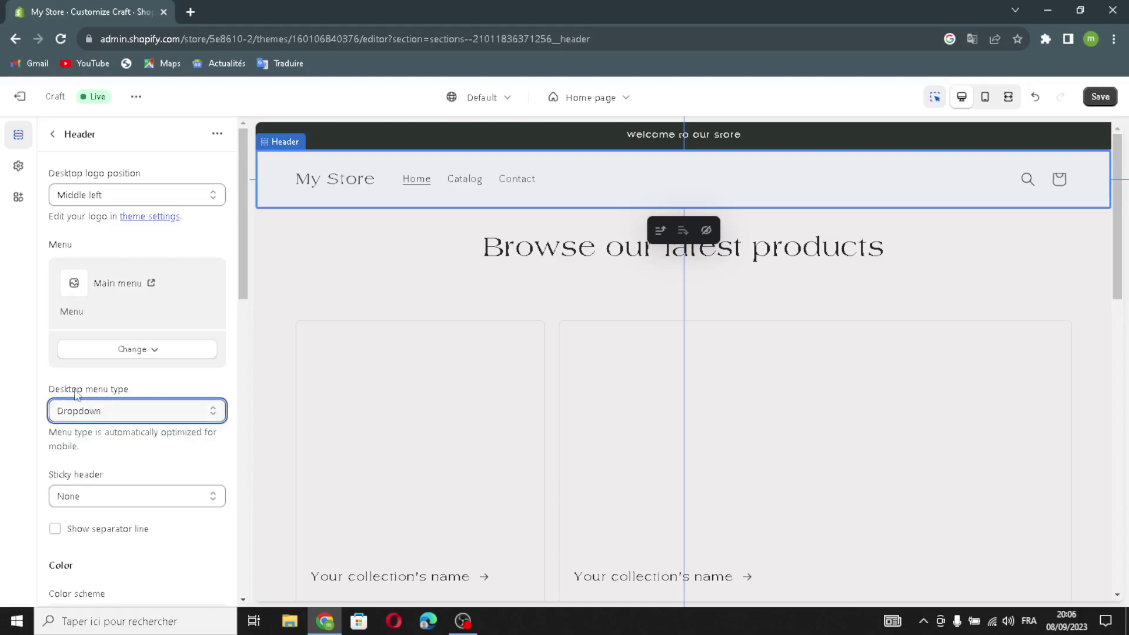
pyautogui.click(139, 418)
pyautogui.click(140, 418)
# - Make the header sticky Always and show a separator line under it
pyautogui.click(125, 504)
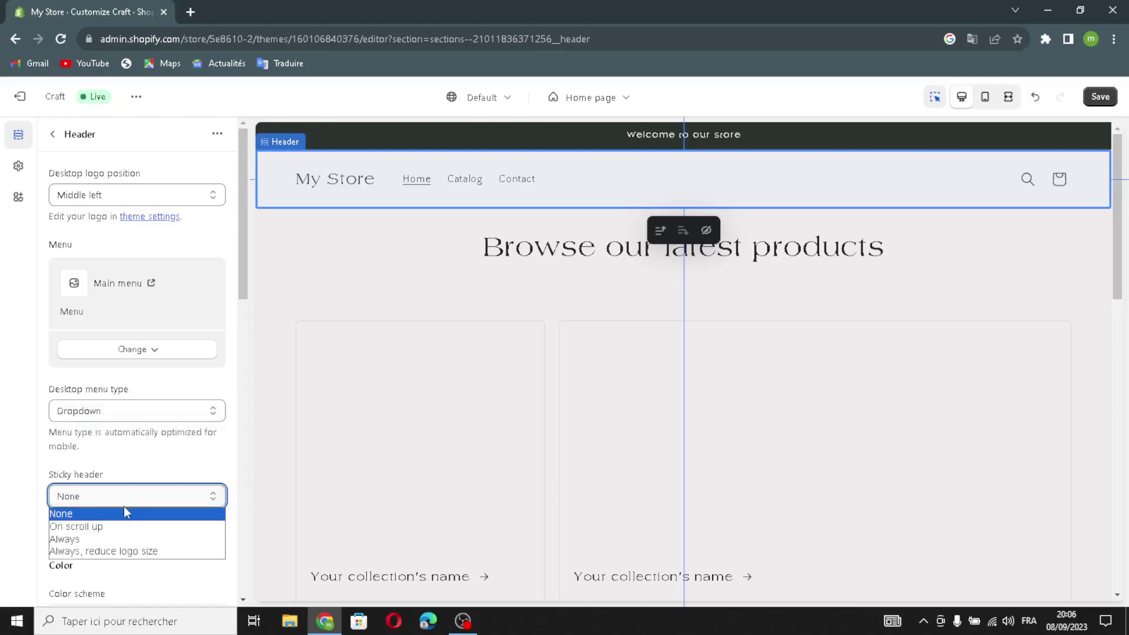
pyautogui.scroll(-3, 135, 506)
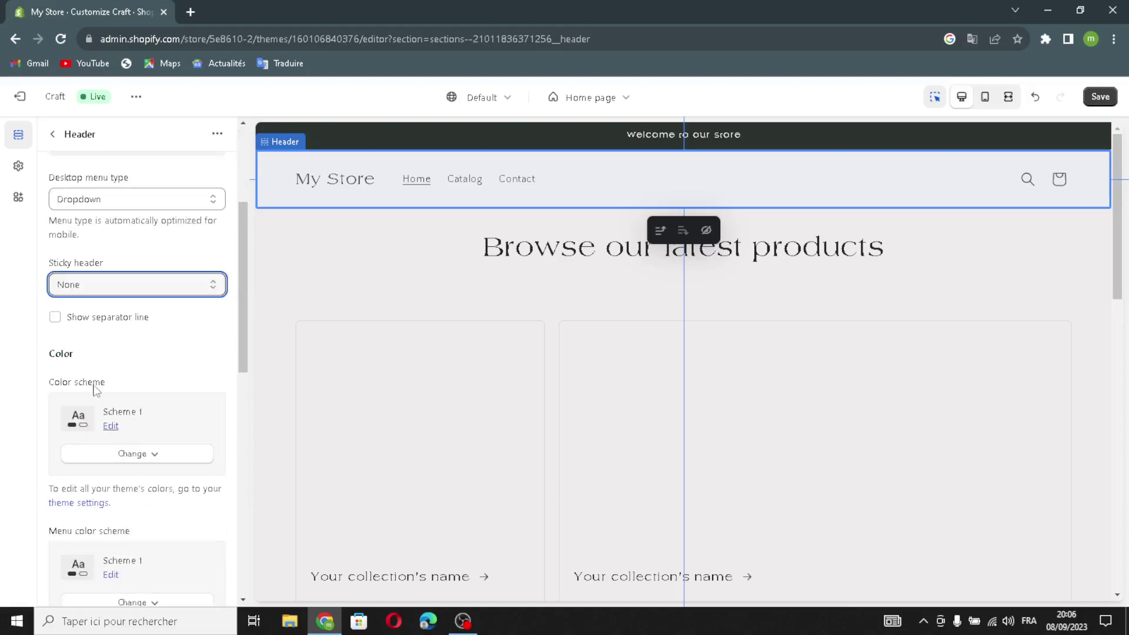
pyautogui.click(118, 286)
pyautogui.click(65, 327)
pyautogui.moveTo(43, 322); pyautogui.dragTo(55, 324)
pyautogui.click(55, 321)
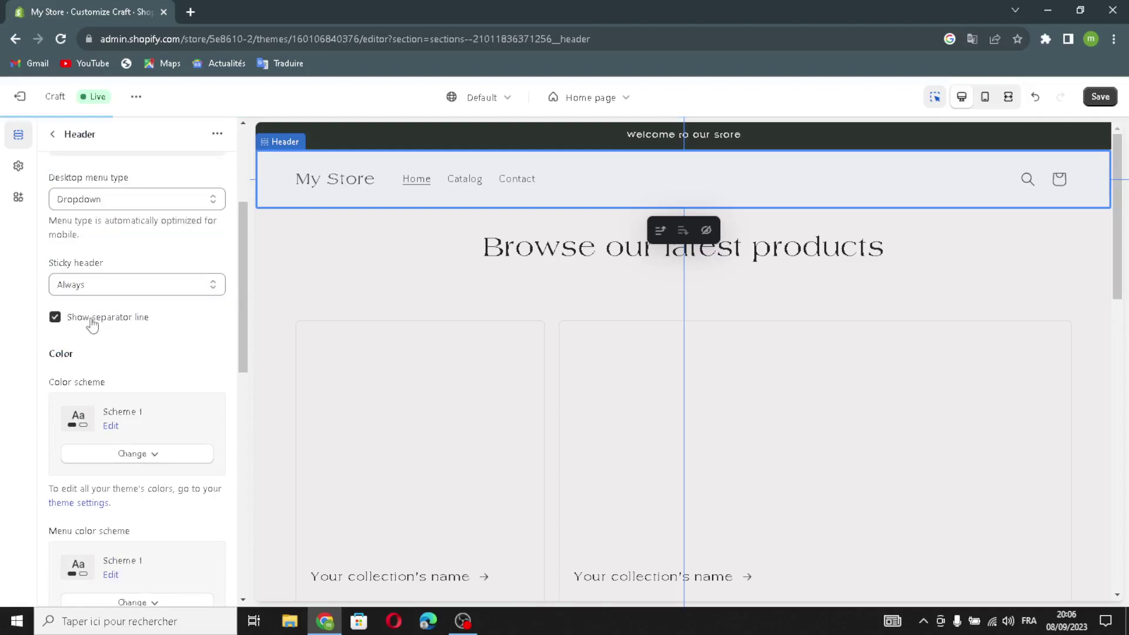
# - Expand the header's Theme Settings group and scroll down to the empty Logo field
pyautogui.scroll(-1, 129, 394)
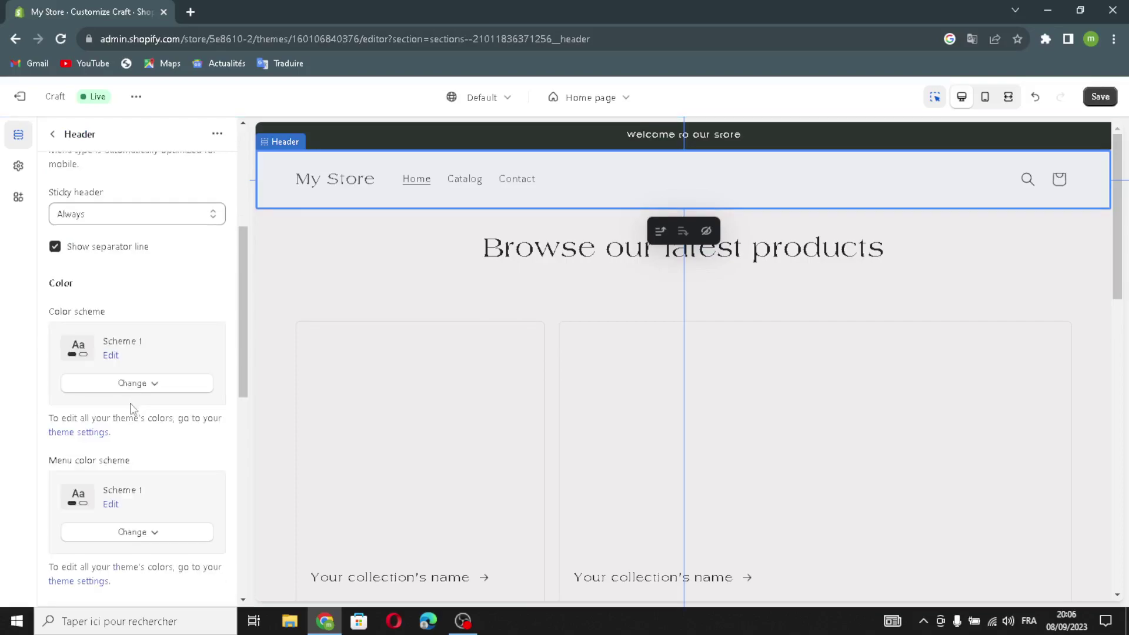
pyautogui.scroll(-2, 157, 416)
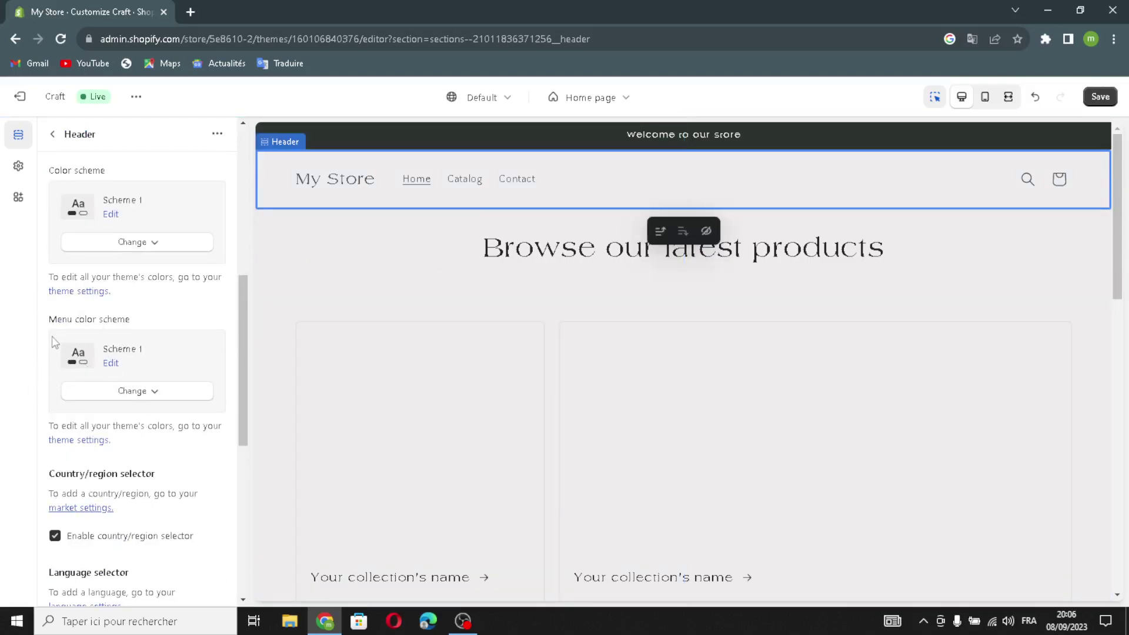
pyautogui.scroll(-3, 131, 406)
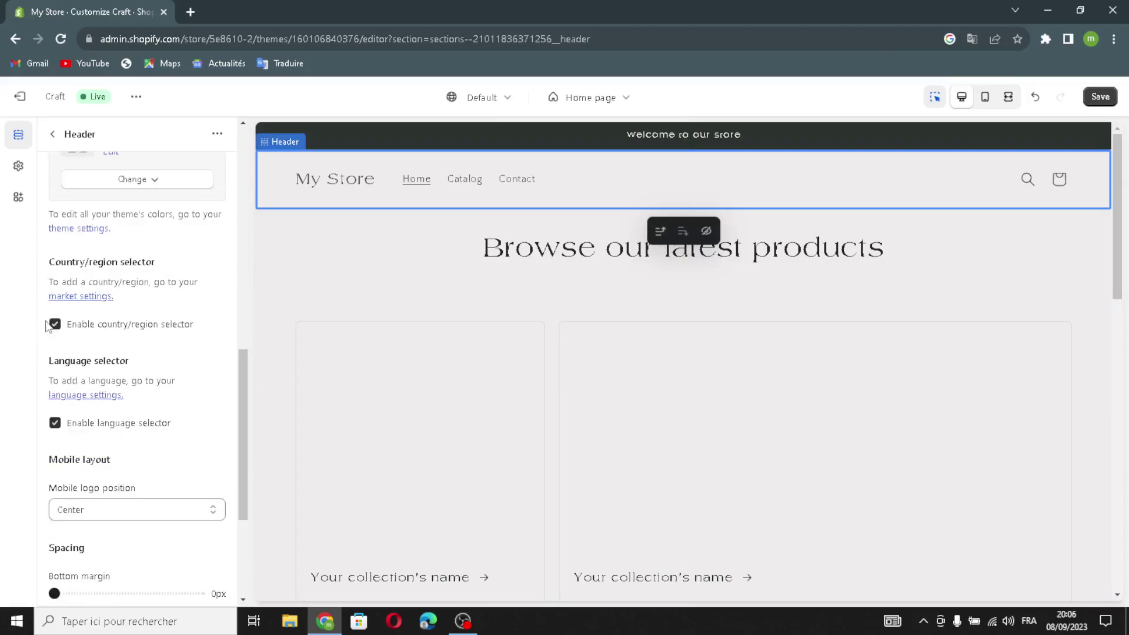
pyautogui.scroll(-1, 97, 444)
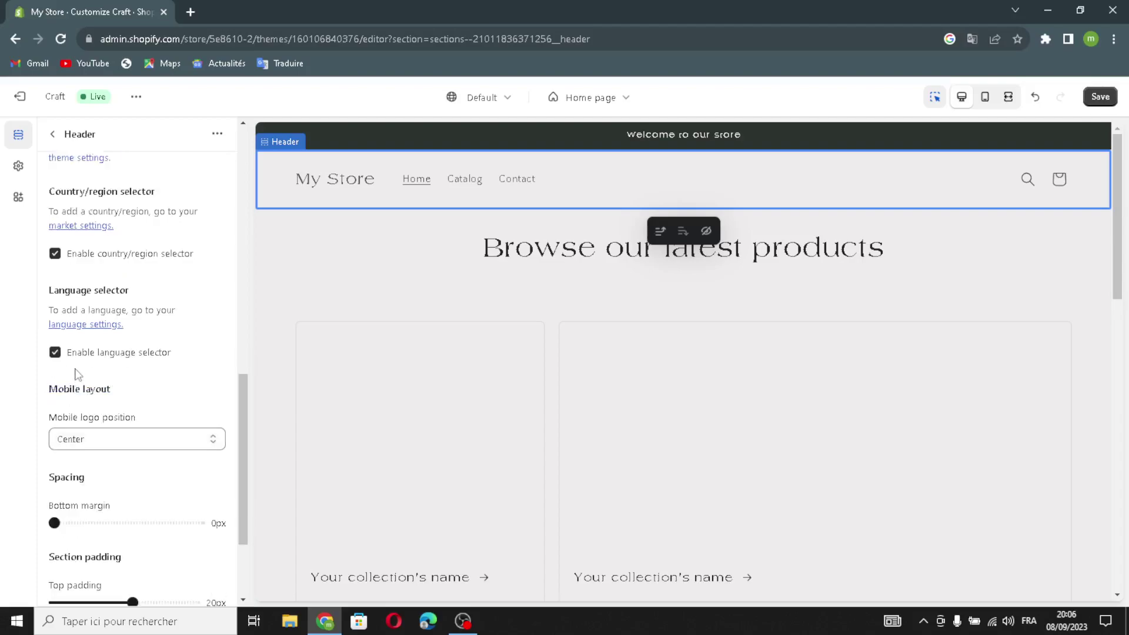
pyautogui.scroll(-3, 150, 500)
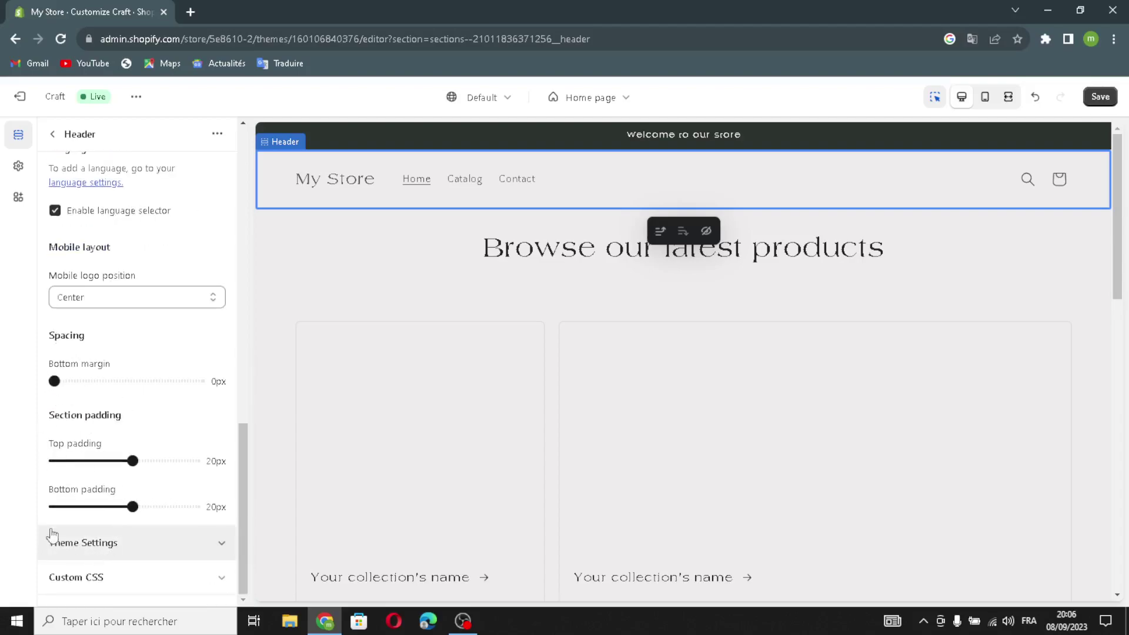
pyautogui.click(105, 556)
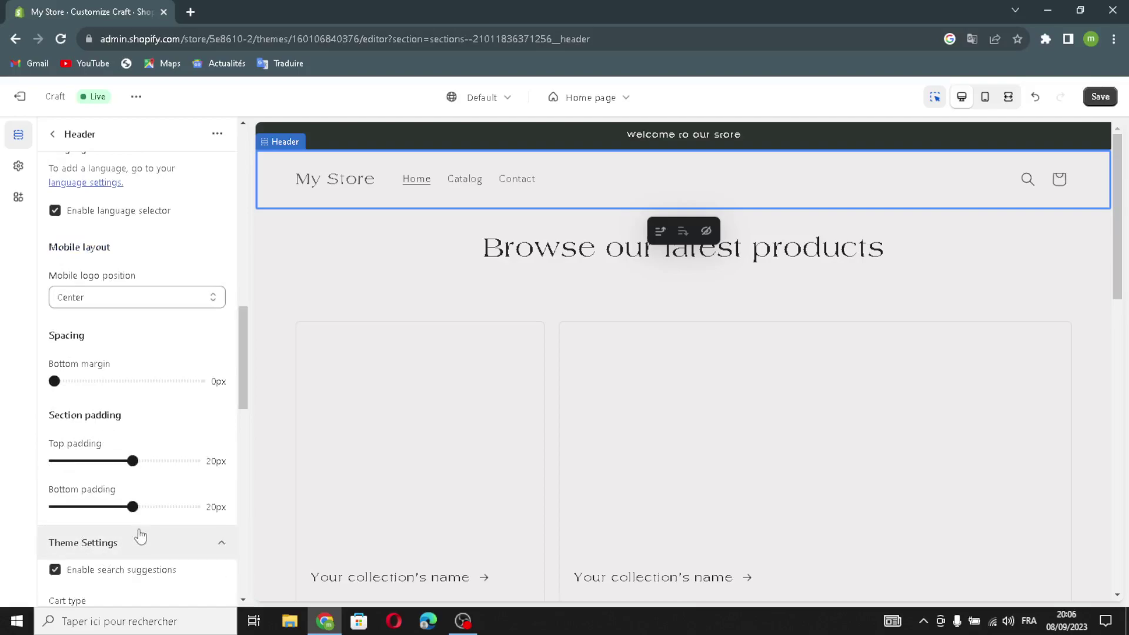
pyautogui.scroll(-3, 139, 537)
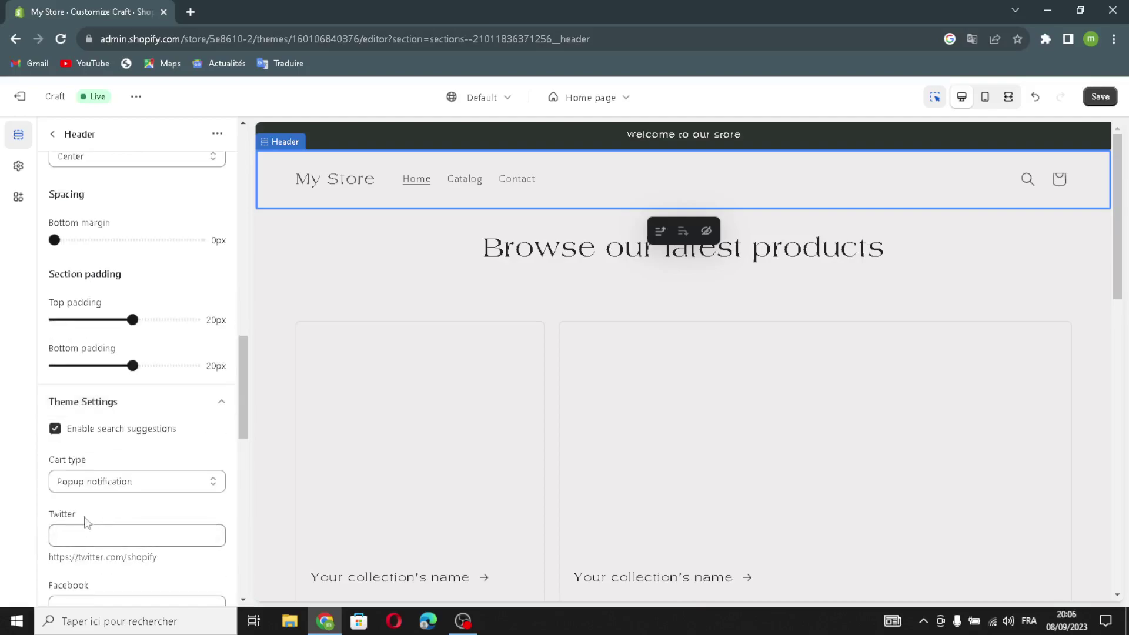
pyautogui.scroll(-3, 69, 546)
pyautogui.scroll(-2, 86, 484)
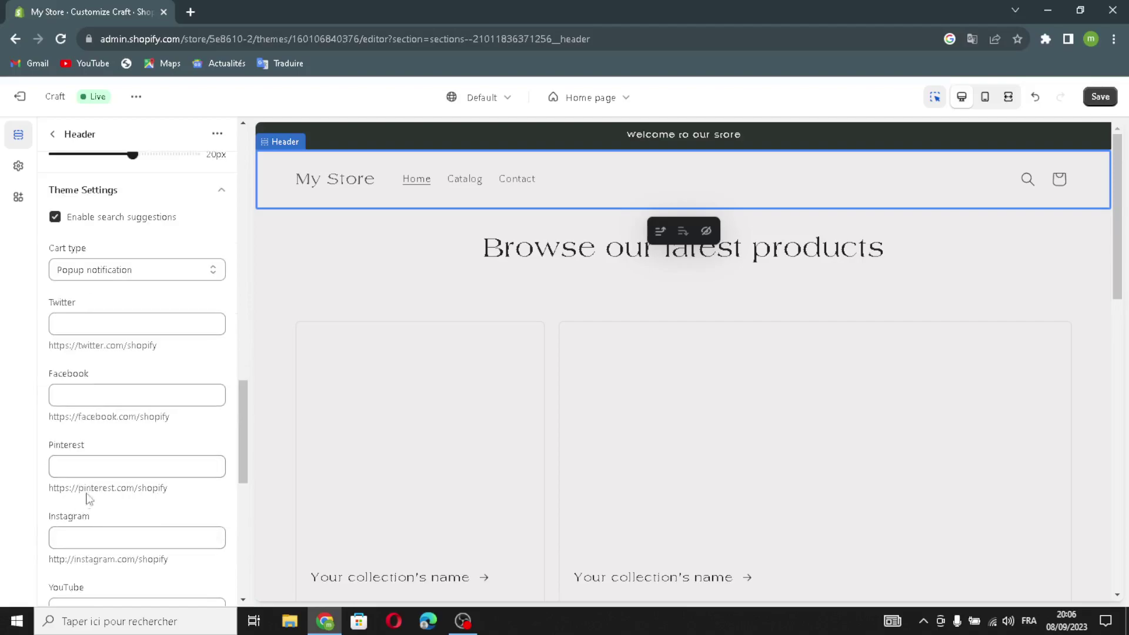
pyautogui.scroll(-2, 82, 486)
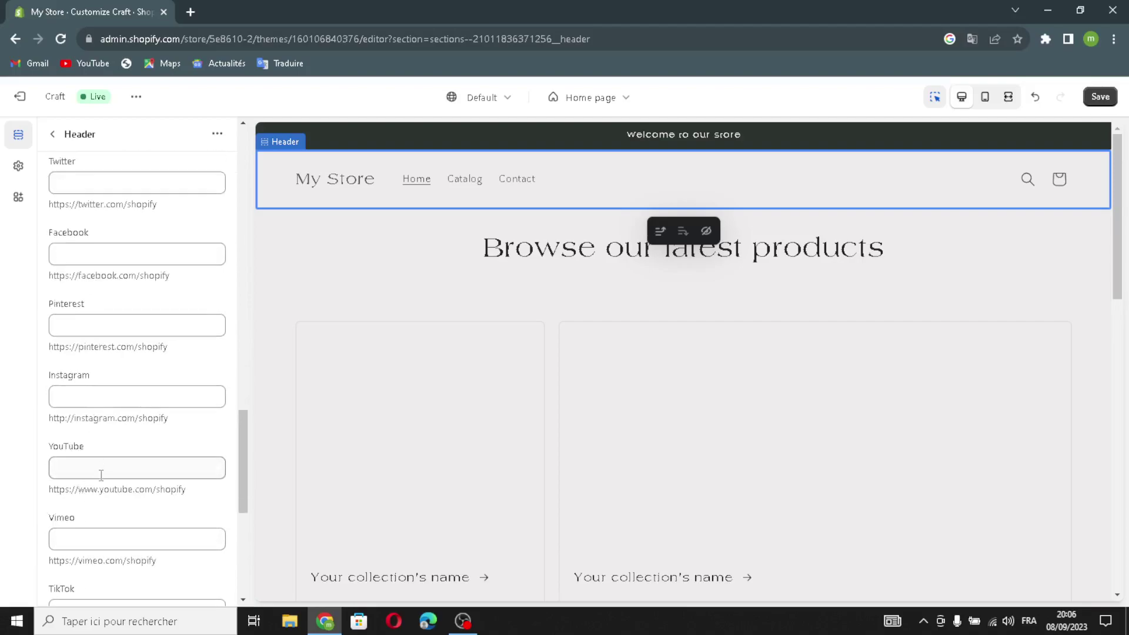
pyautogui.scroll(-1, 101, 471)
pyautogui.scroll(-1, 104, 464)
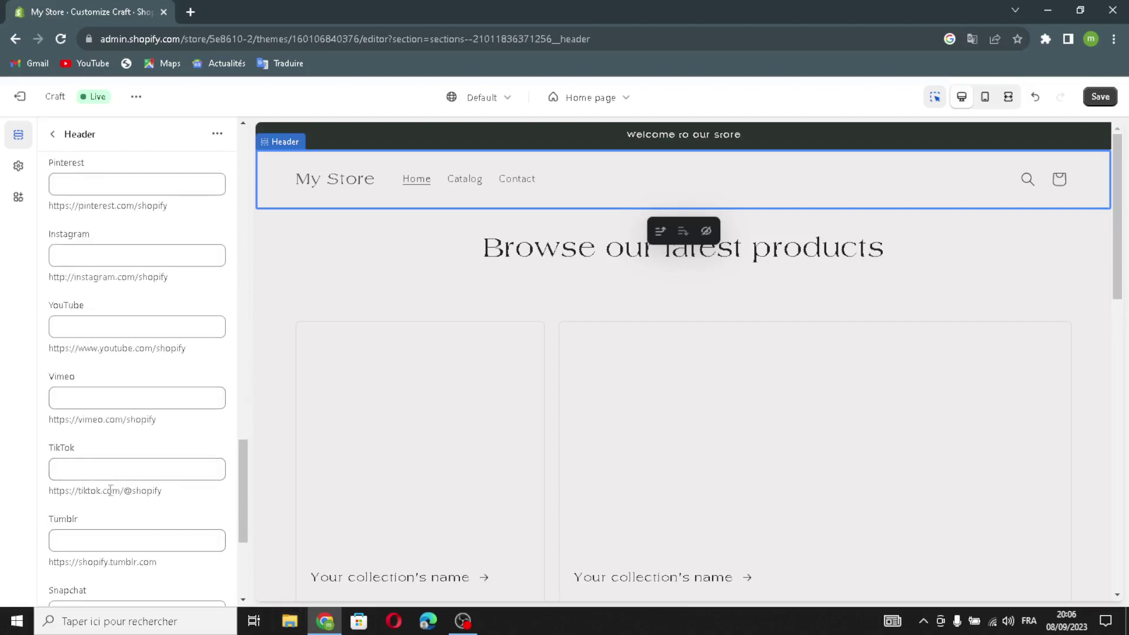
pyautogui.scroll(-3, 88, 533)
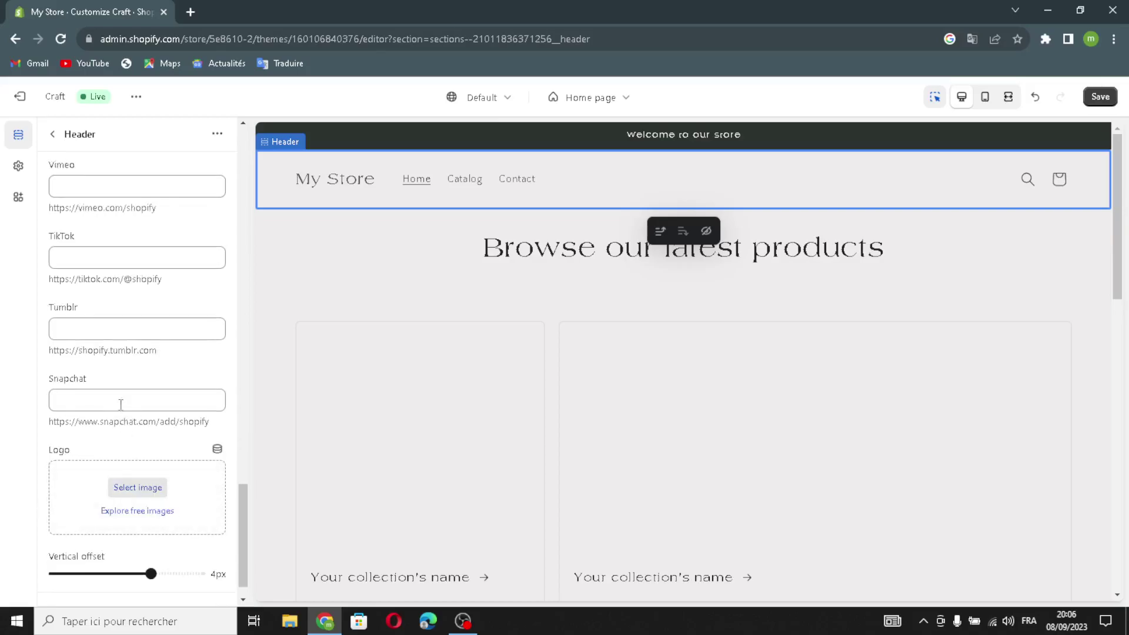
# - Check the empty logo image library, then open a new Chrome tab
pyautogui.click(141, 489)
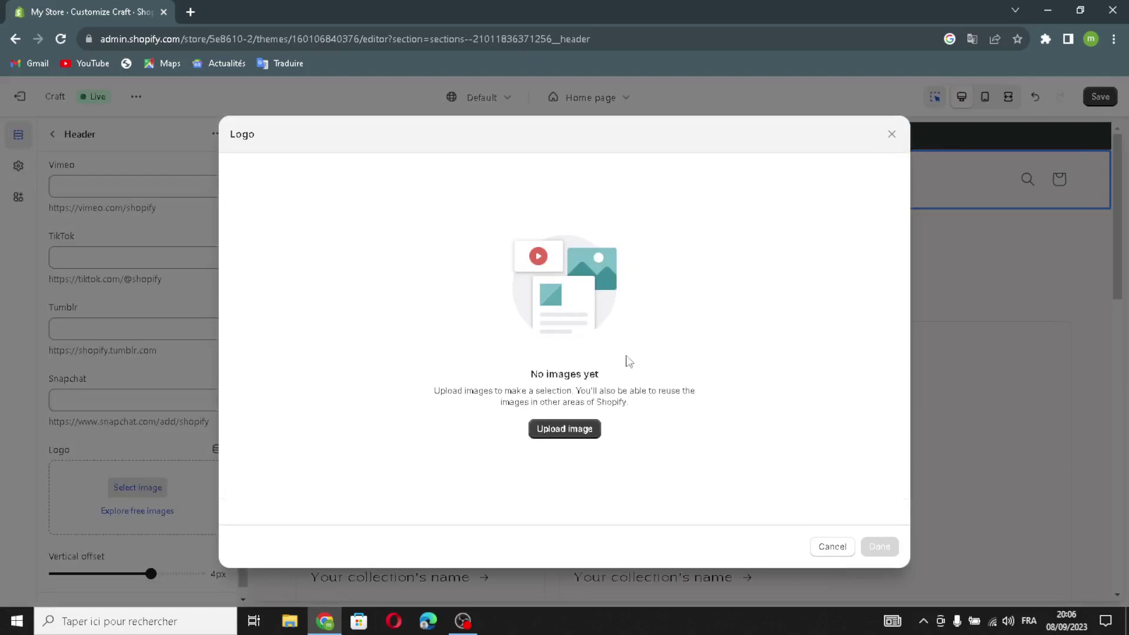
pyautogui.click(191, 12)
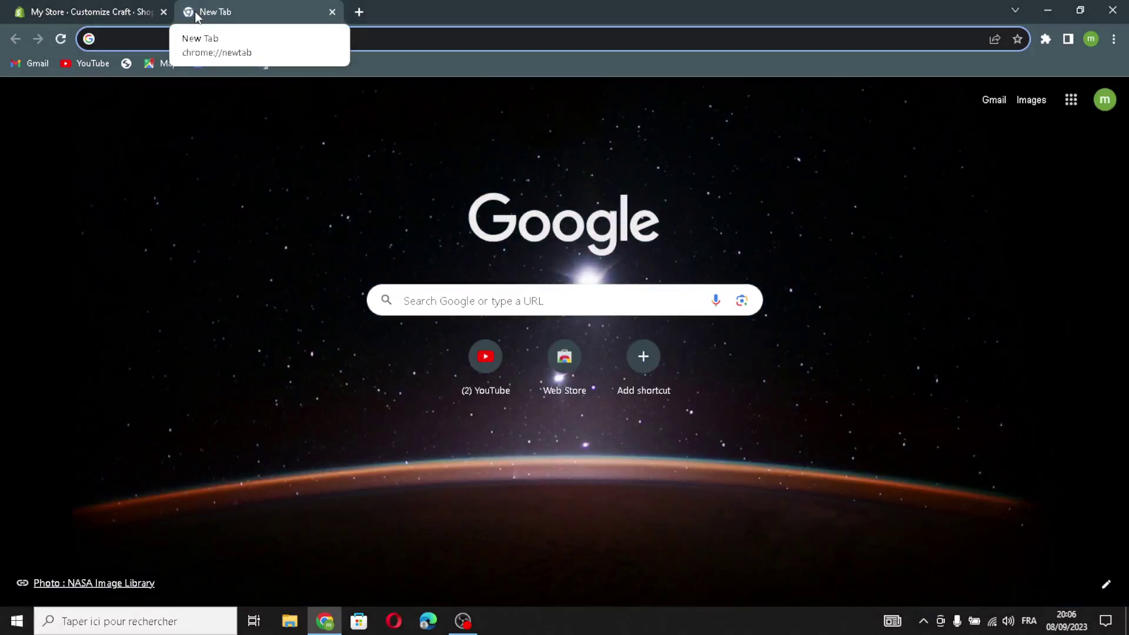
# - Search Google for 'pet supplies logo'
pyautogui.write('pet s')
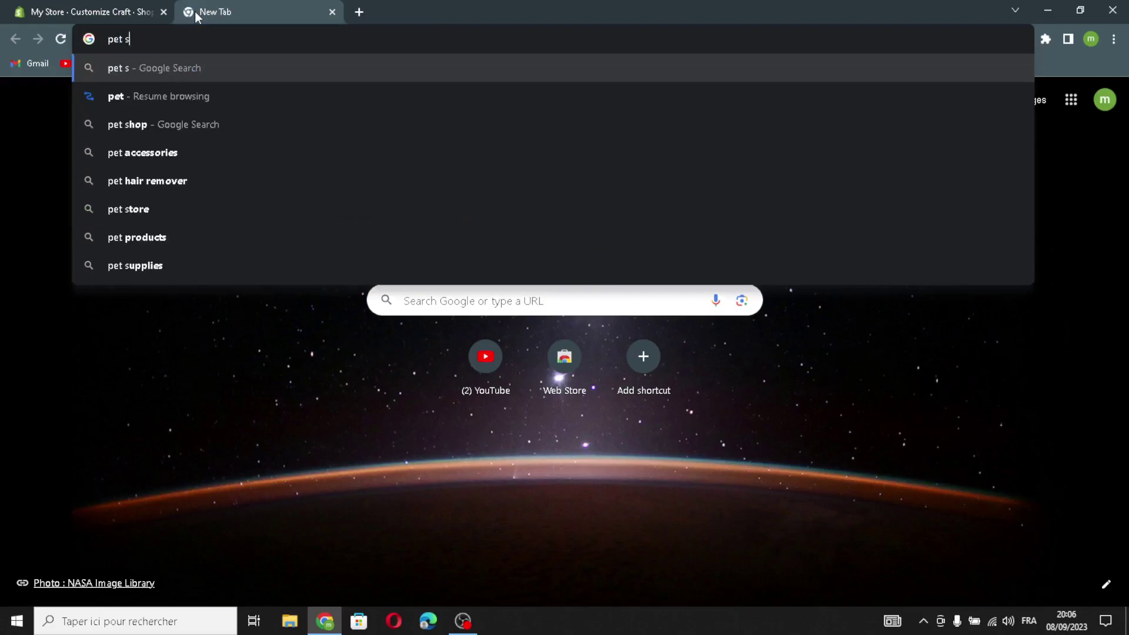
pyautogui.write('upplie')
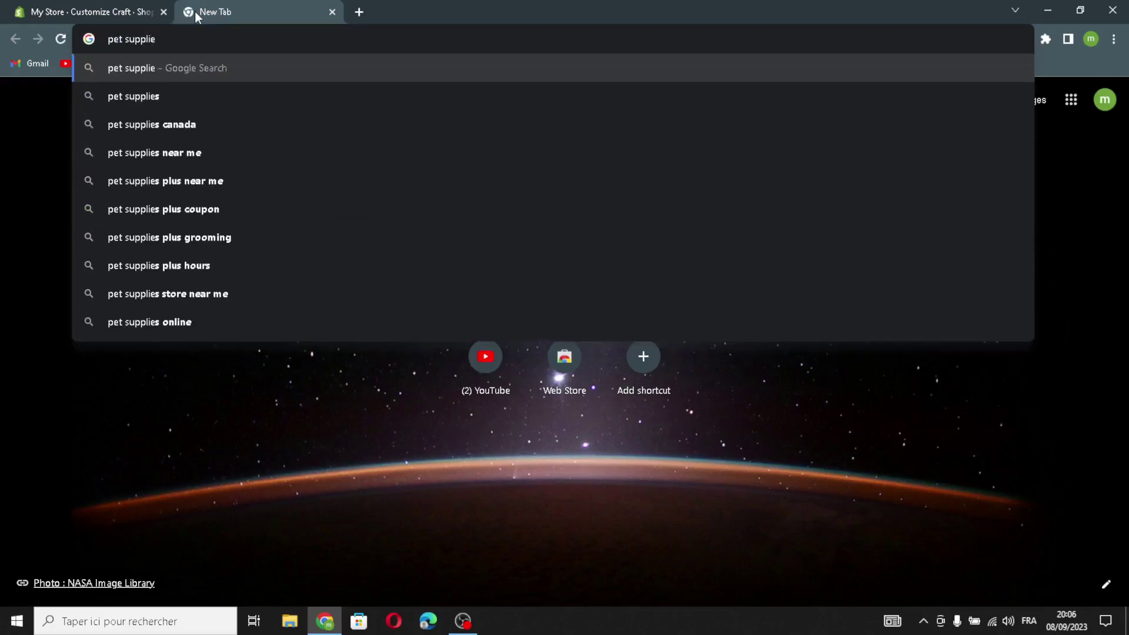
pyautogui.write('s lg')
pyautogui.press('BackSpace')
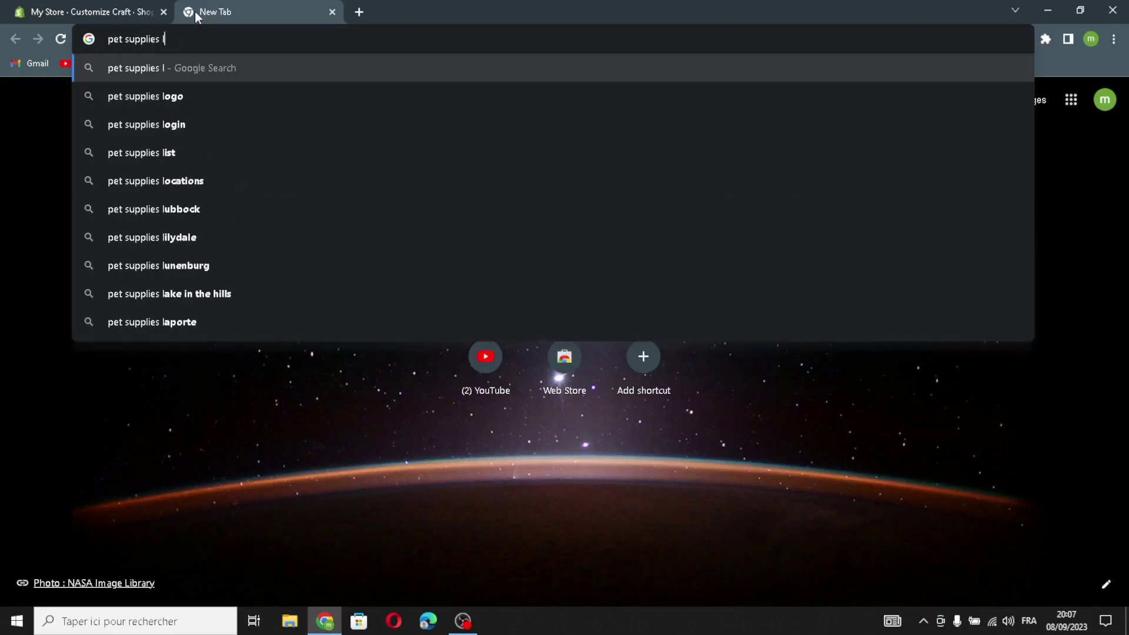
pyautogui.write('ogo')
pyautogui.press('Return')
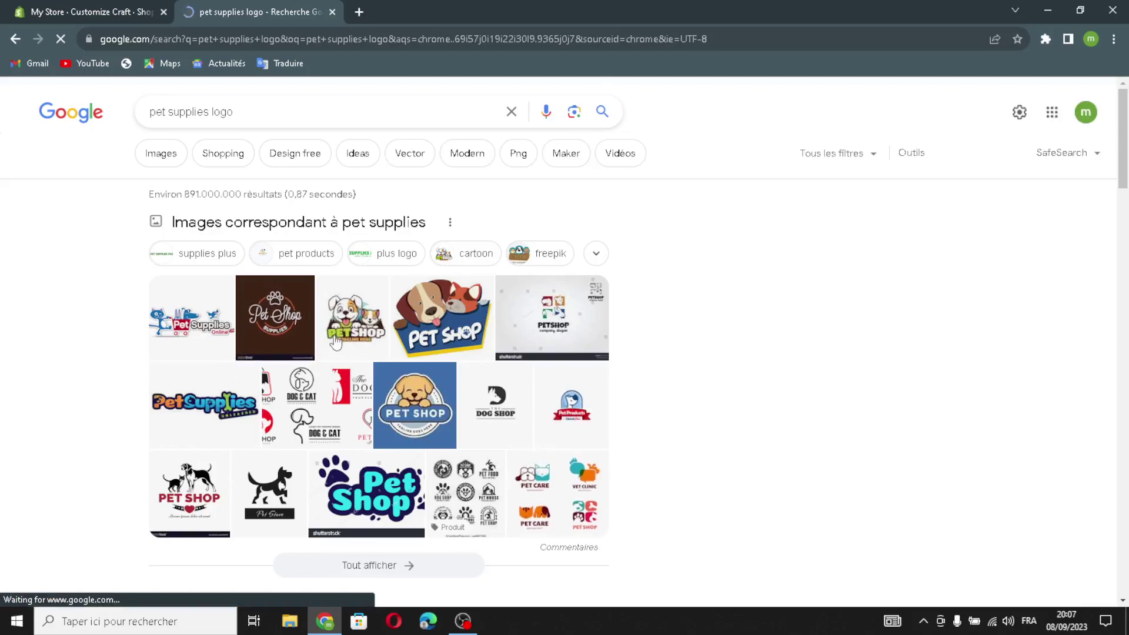
# - Upload the brown Pet Shop image as the header logo, replacing the My Store text
pyautogui.moveTo(295, 340); pyautogui.dragTo(456, 320)
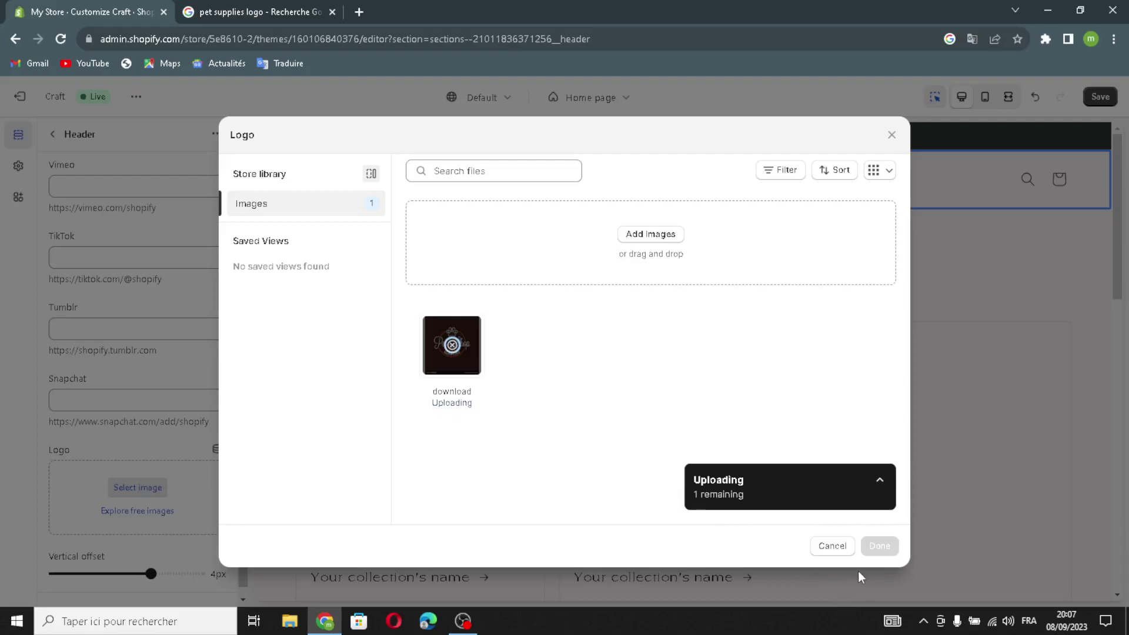
pyautogui.click(879, 546)
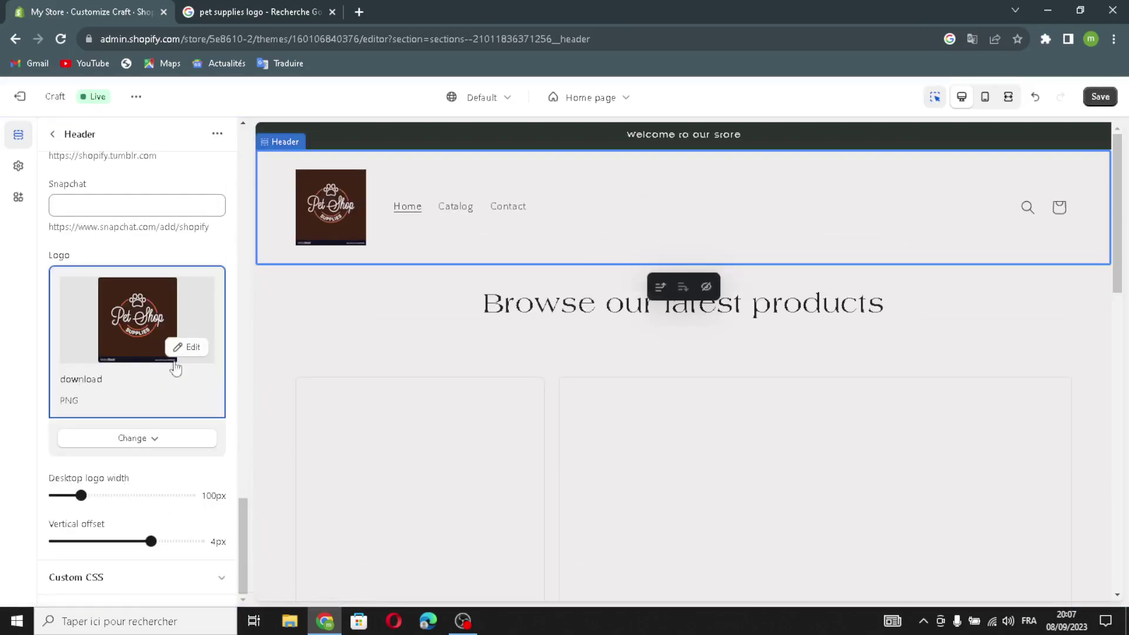
pyautogui.click(140, 439)
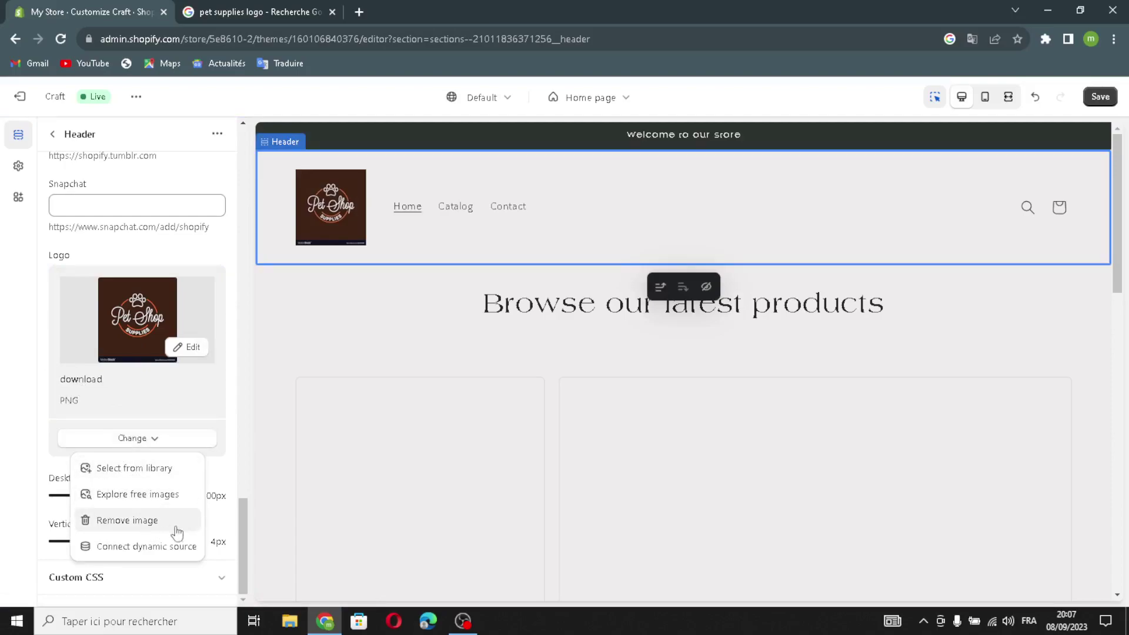
pyautogui.click(21, 426)
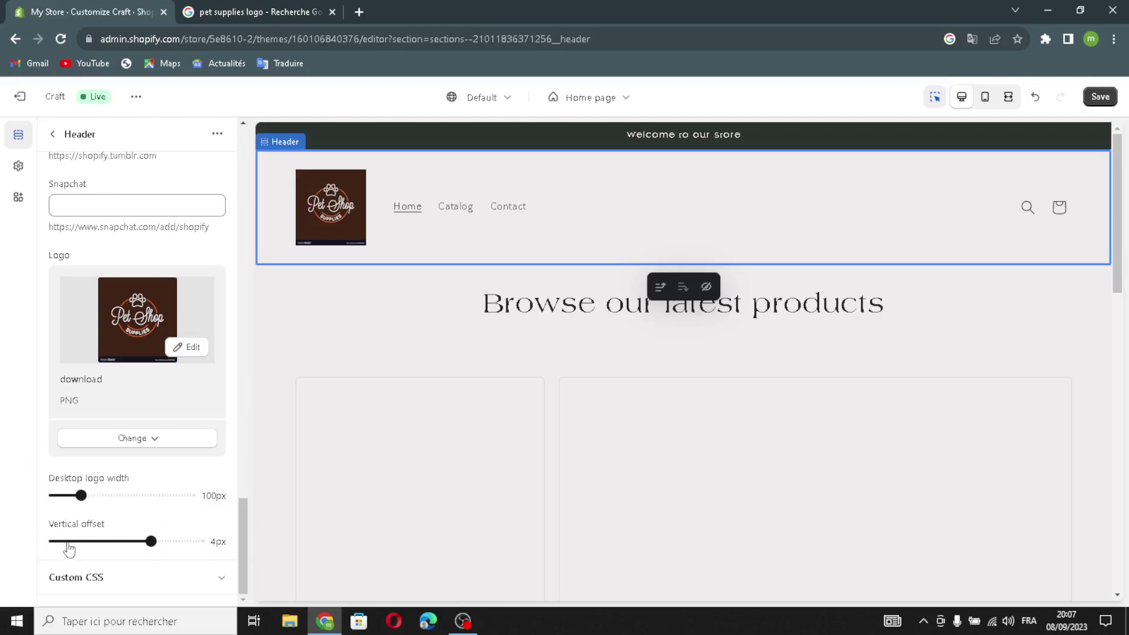
pyautogui.click(52, 134)
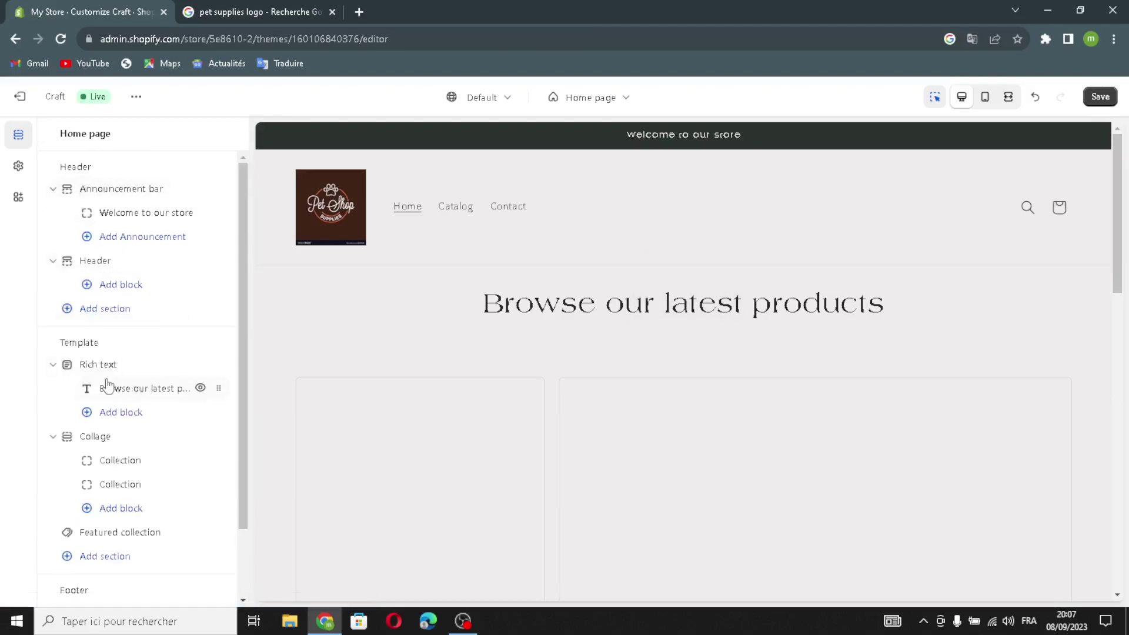
pyautogui.scroll(-1, 108, 384)
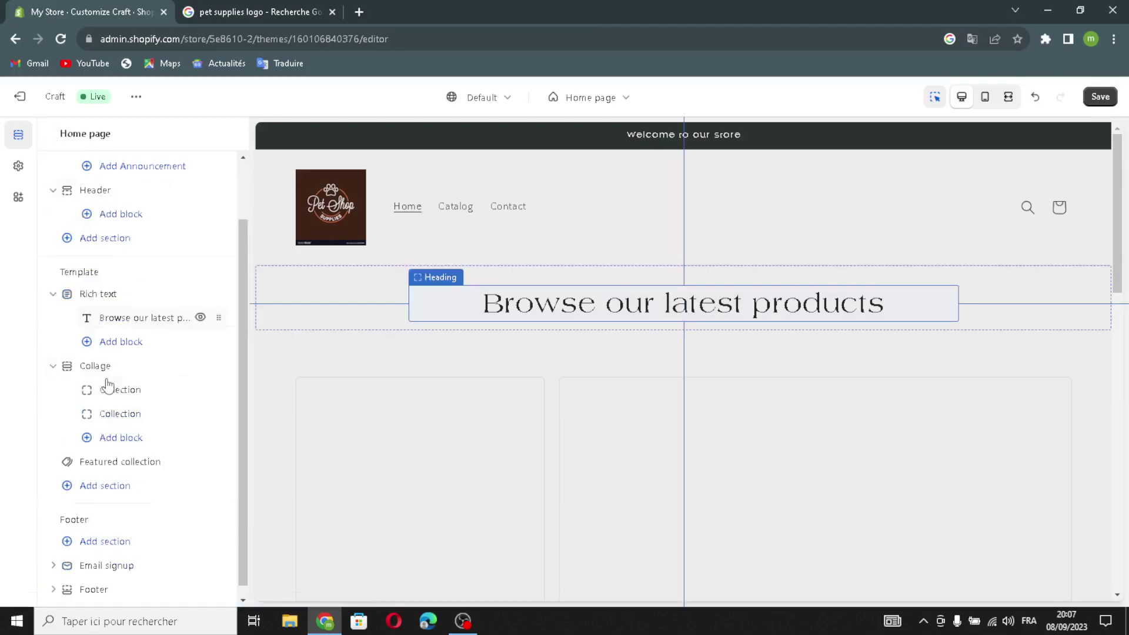
pyautogui.click(90, 292)
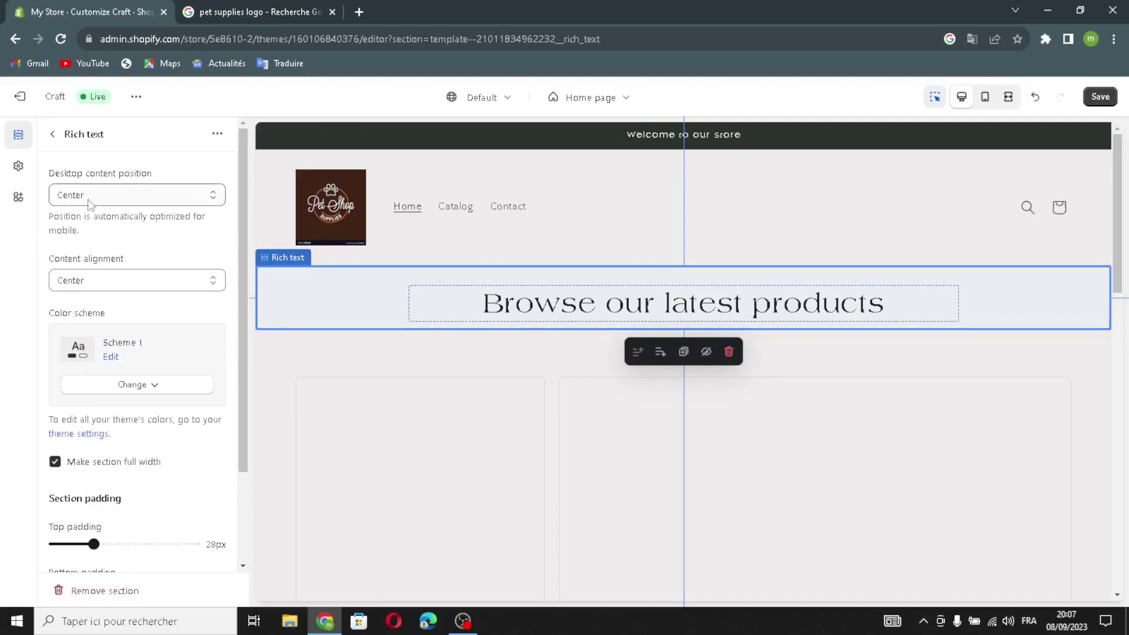
pyautogui.scroll(-1, 113, 299)
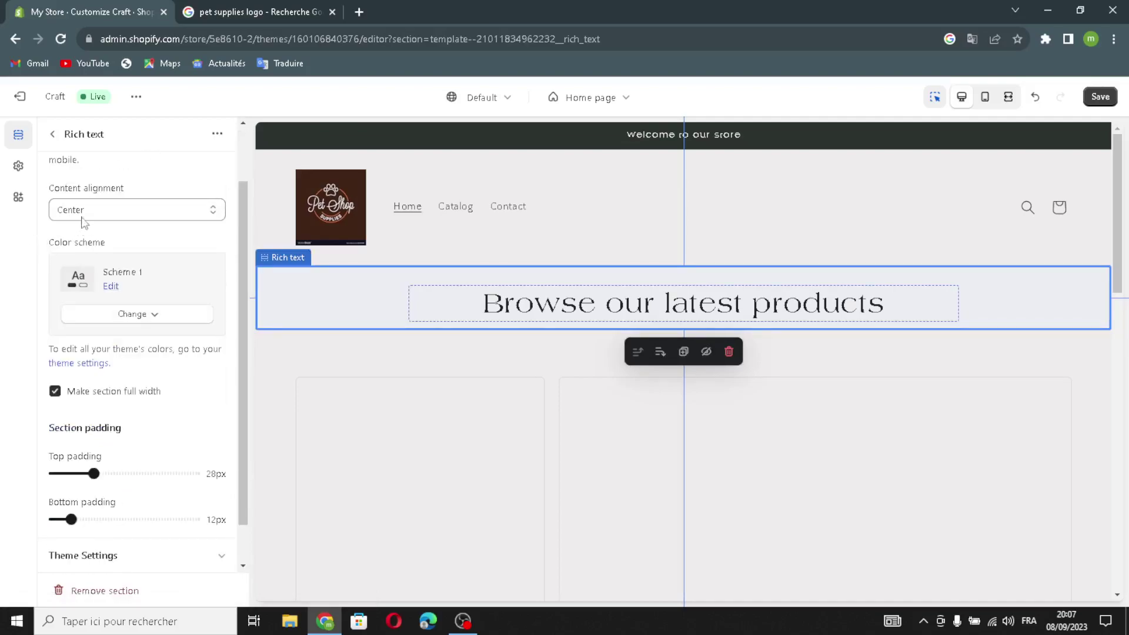
pyautogui.click(120, 210)
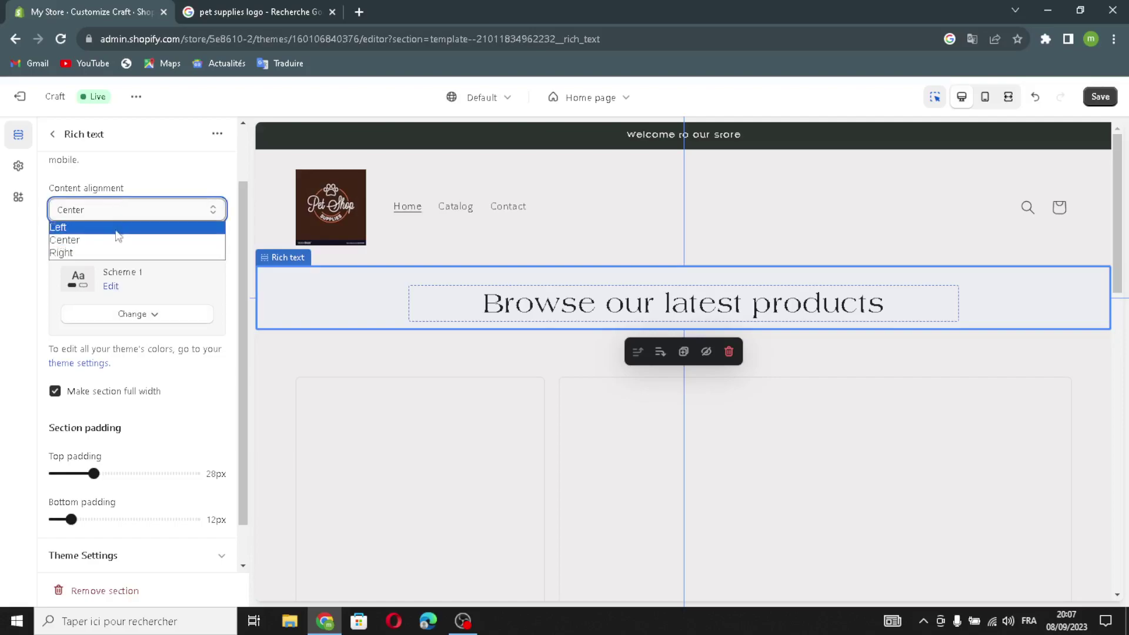
pyautogui.click(118, 239)
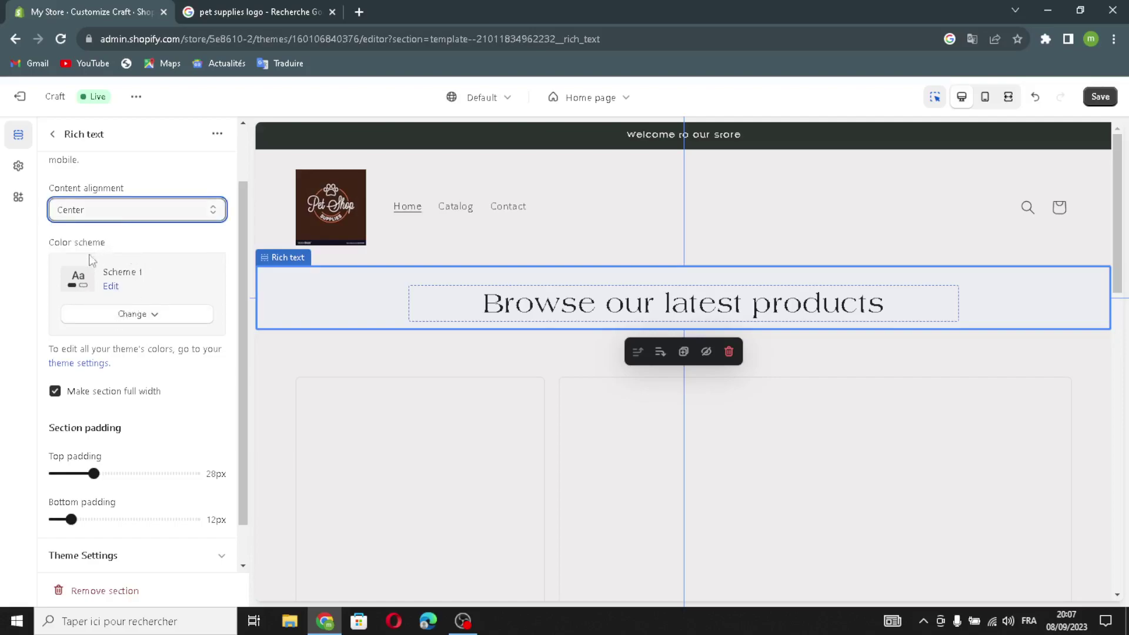
pyautogui.scroll(-1, 241, 458)
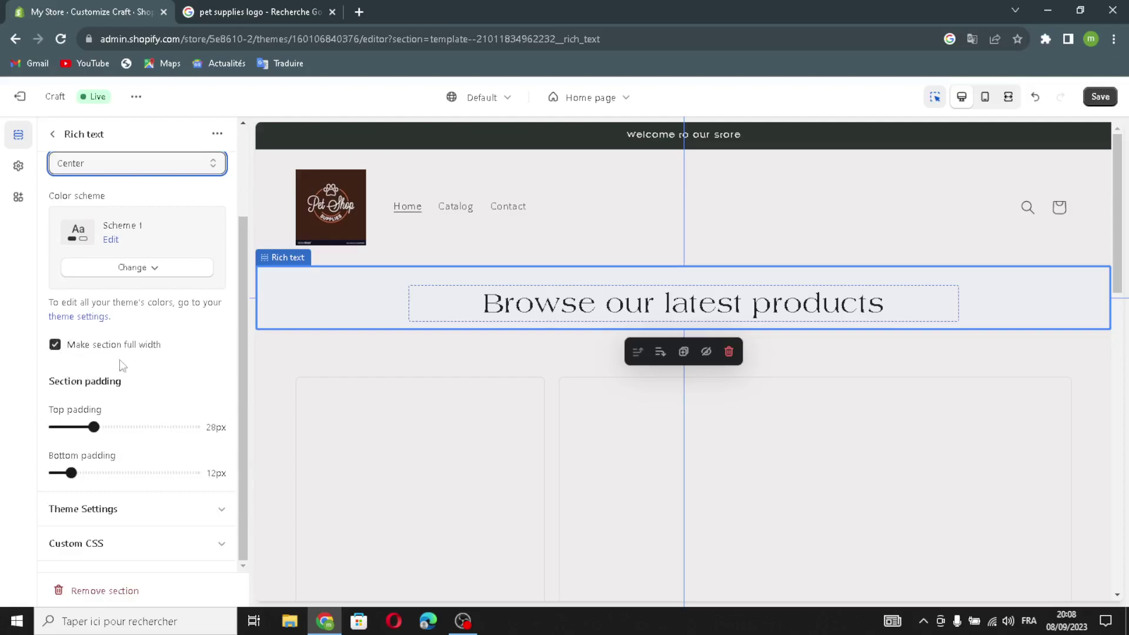
pyautogui.scroll(2, 111, 447)
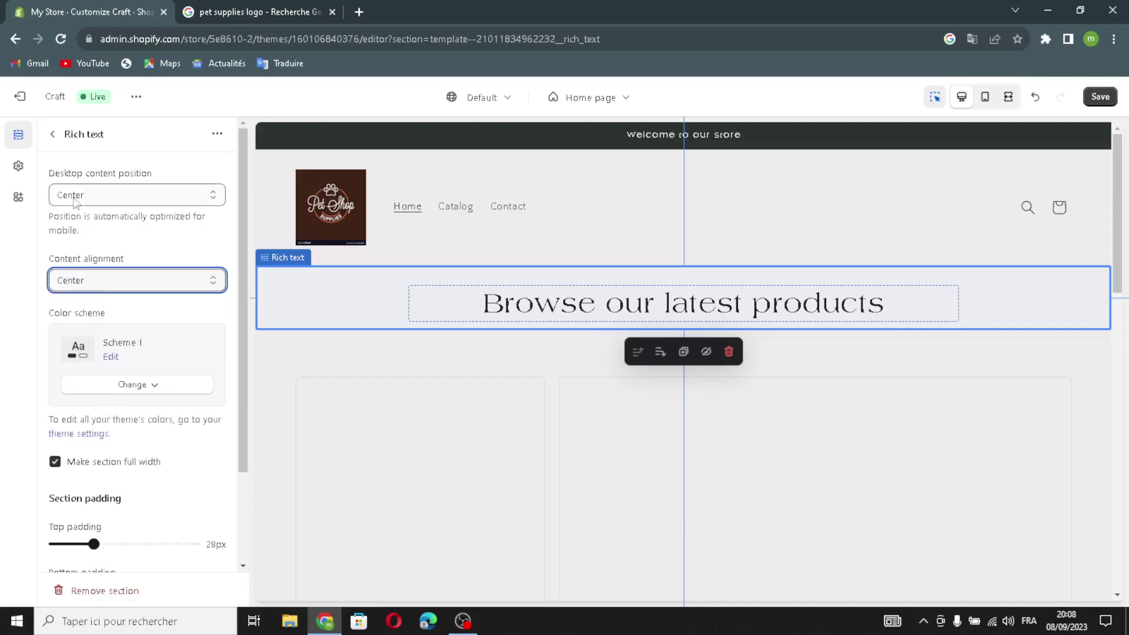
pyautogui.click(53, 135)
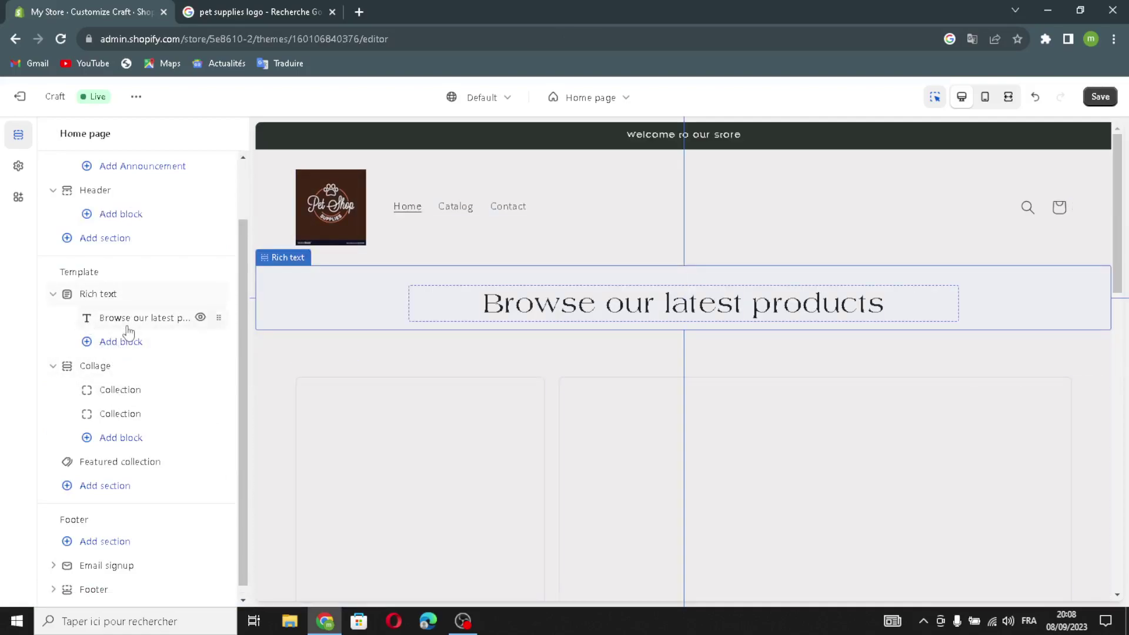
# - Replace the 'Browse our latest products' heading with the first AI suggestion for 'pets supplies'
pyautogui.click(147, 318)
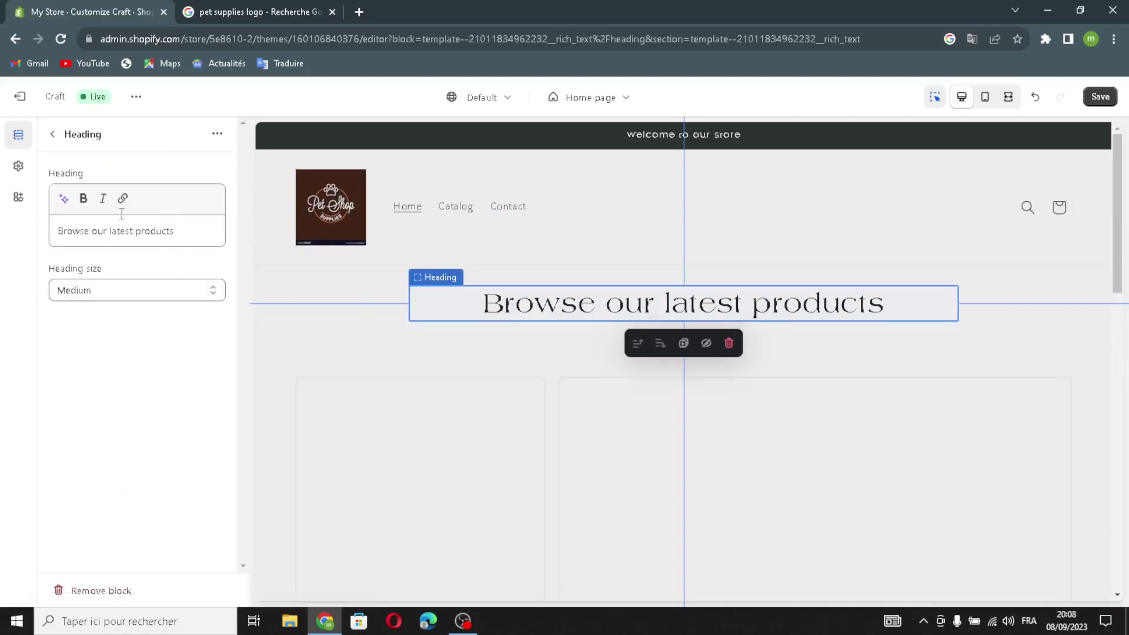
pyautogui.click(65, 200)
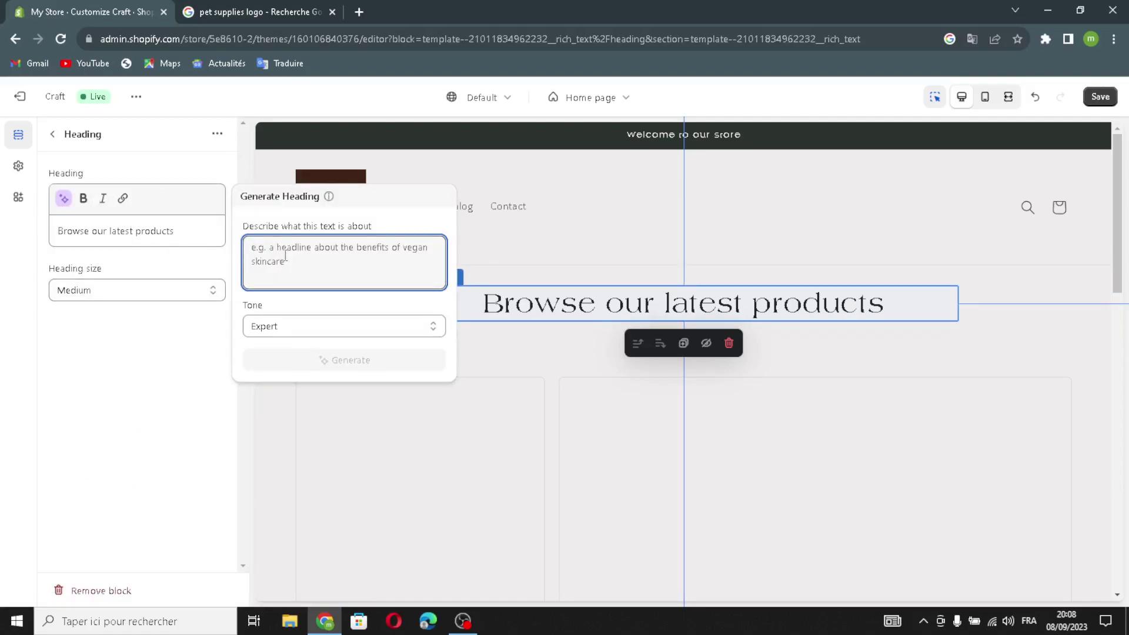
pyautogui.write('pe')
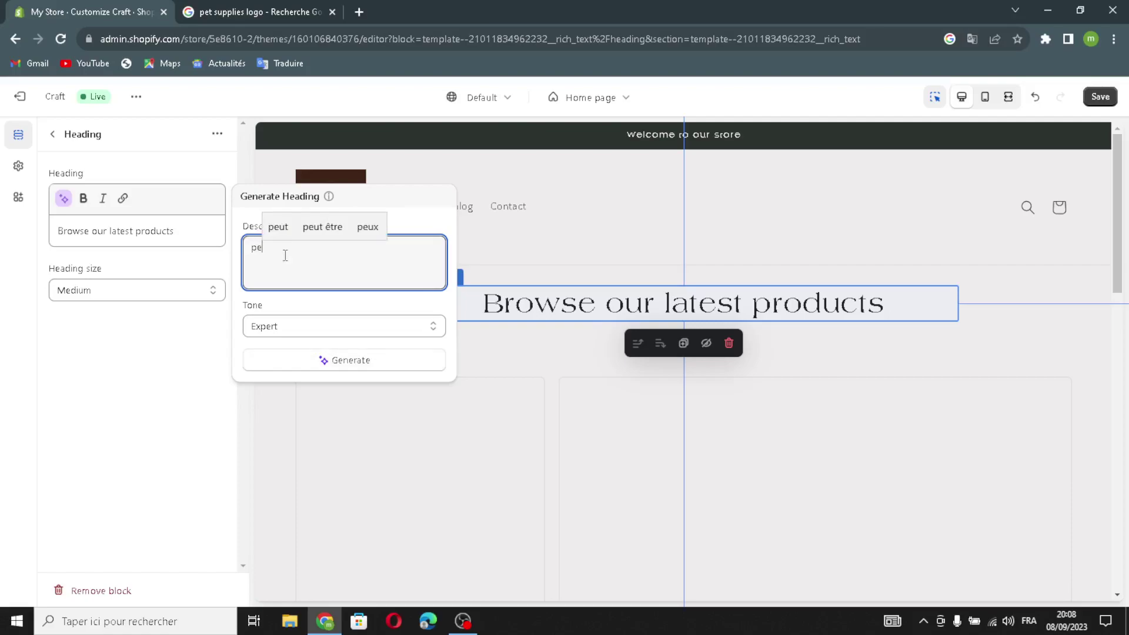
pyautogui.write('ts su')
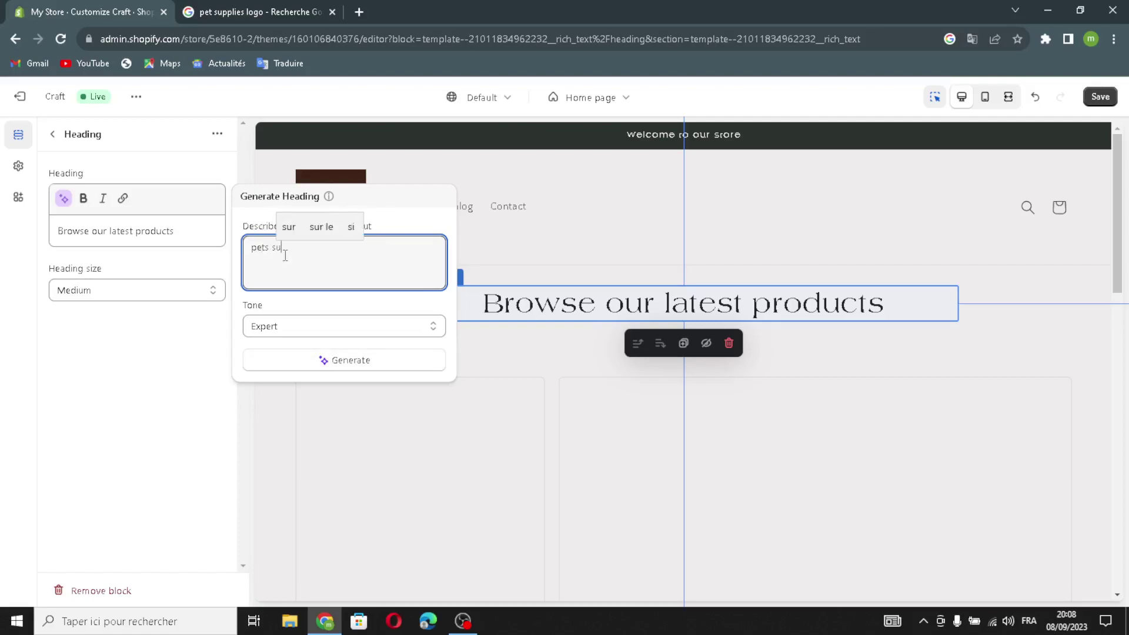
pyautogui.write('pplies')
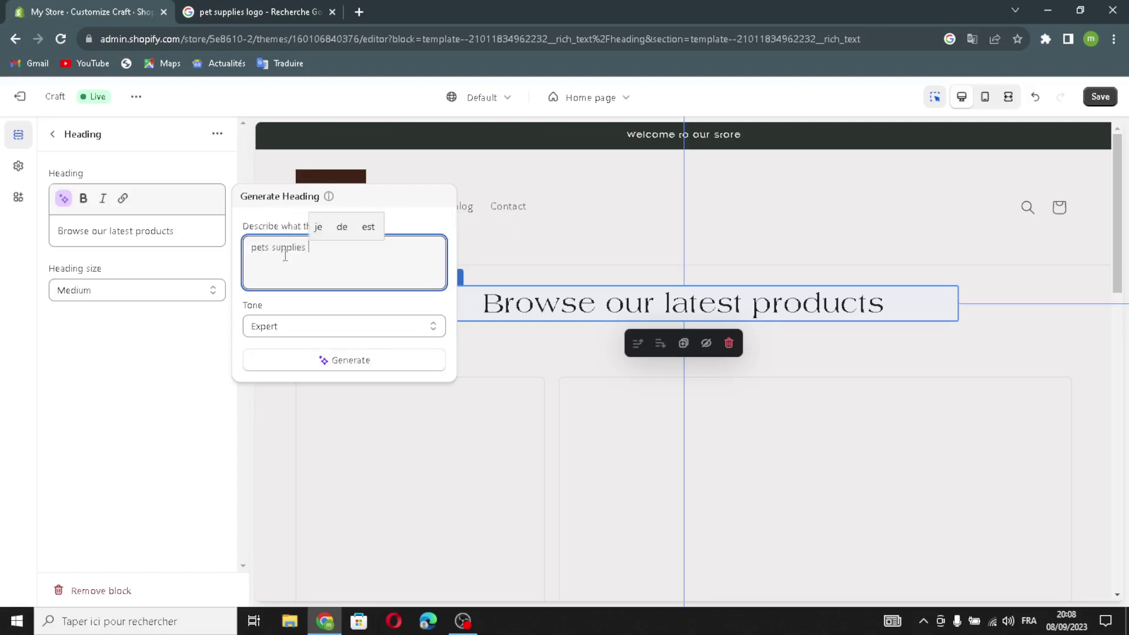
pyautogui.click(345, 365)
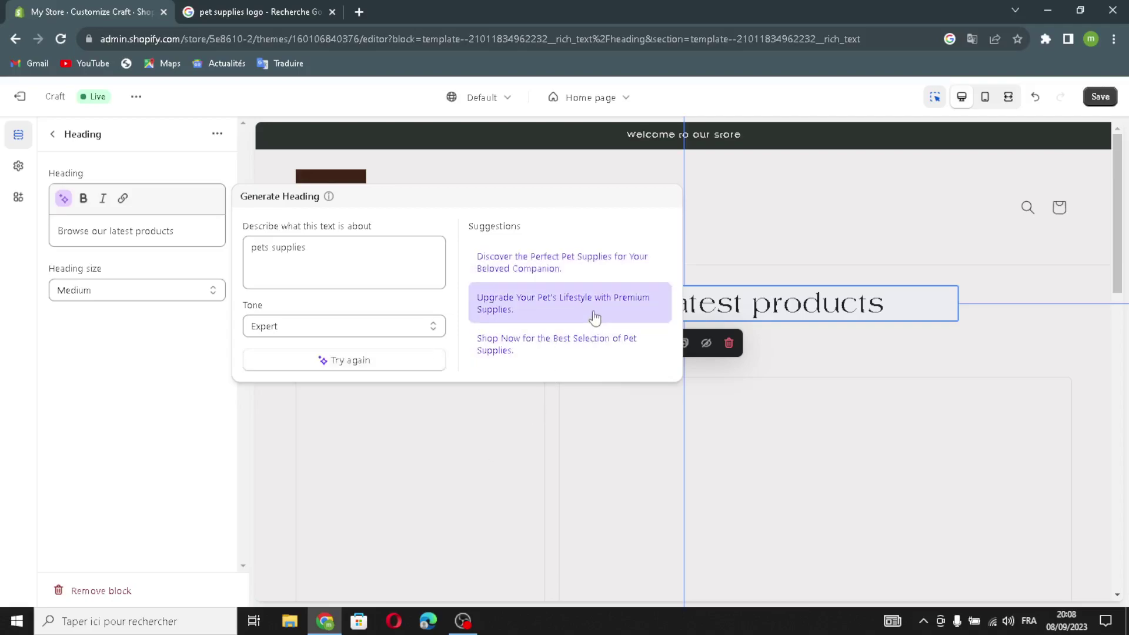
pyautogui.click(559, 262)
pyautogui.click(154, 303)
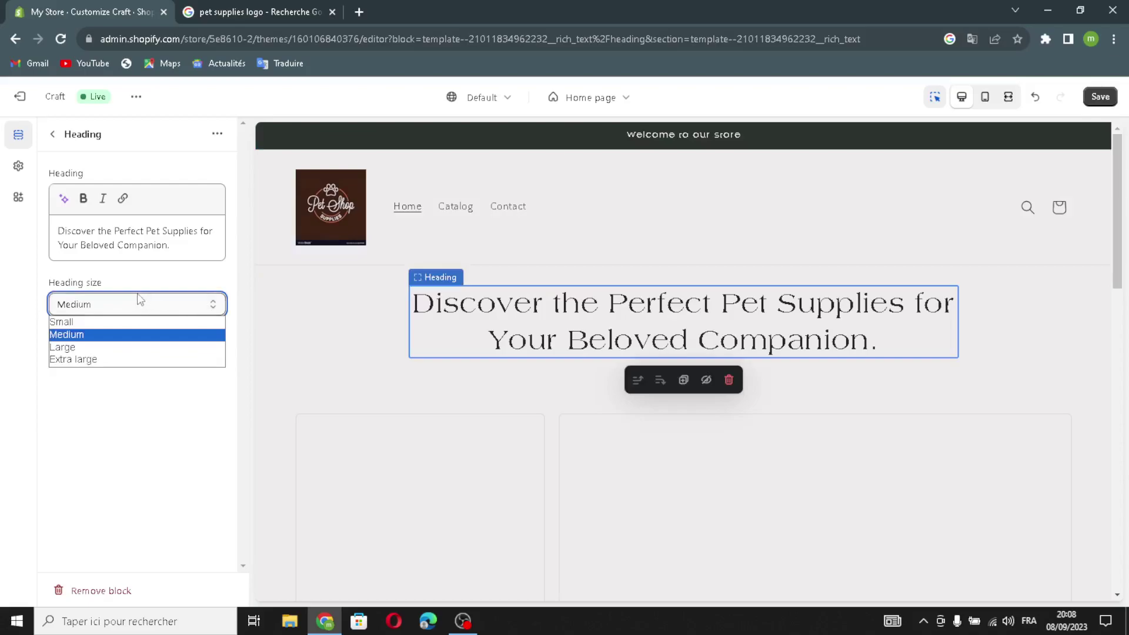
pyautogui.click(52, 134)
pyautogui.click(52, 133)
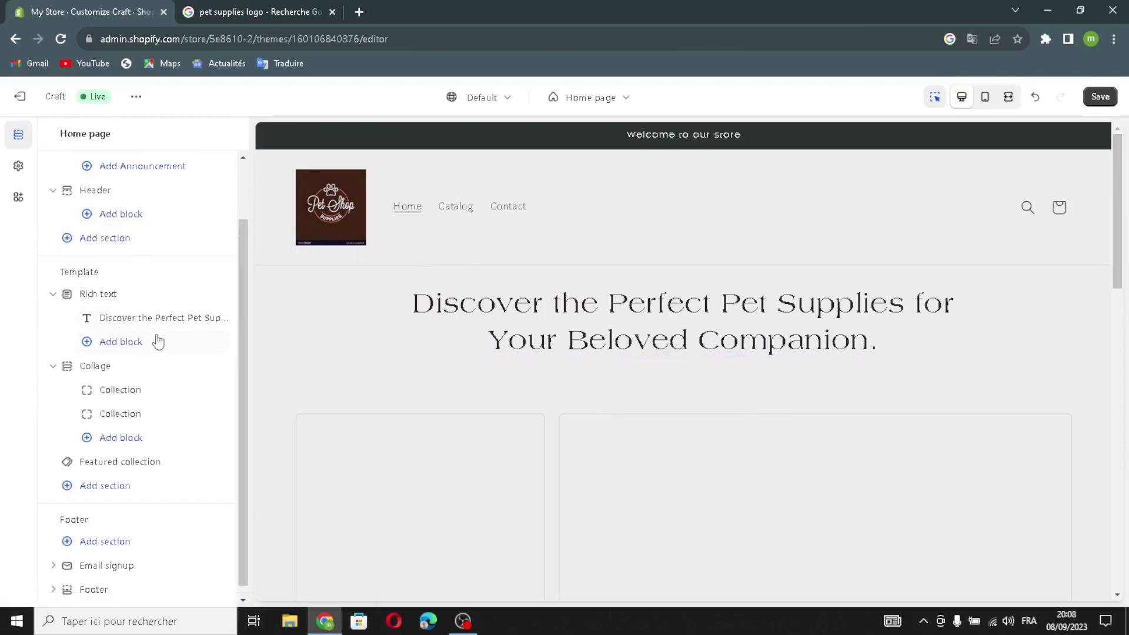
pyautogui.scroll(-1, 132, 324)
pyautogui.click(104, 358)
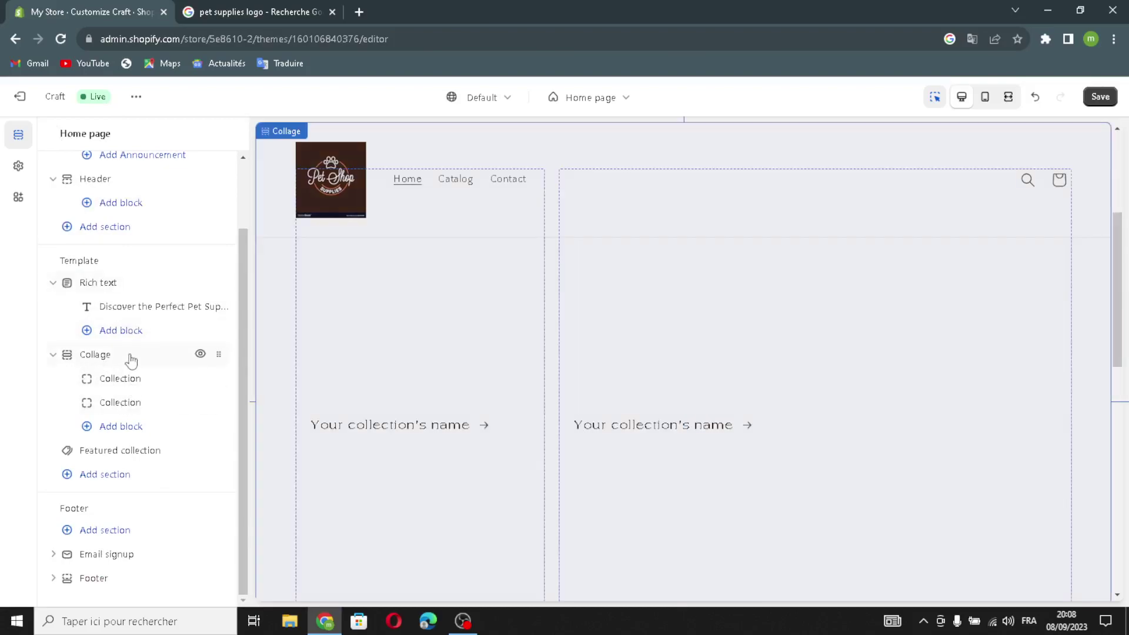
pyautogui.click(135, 388)
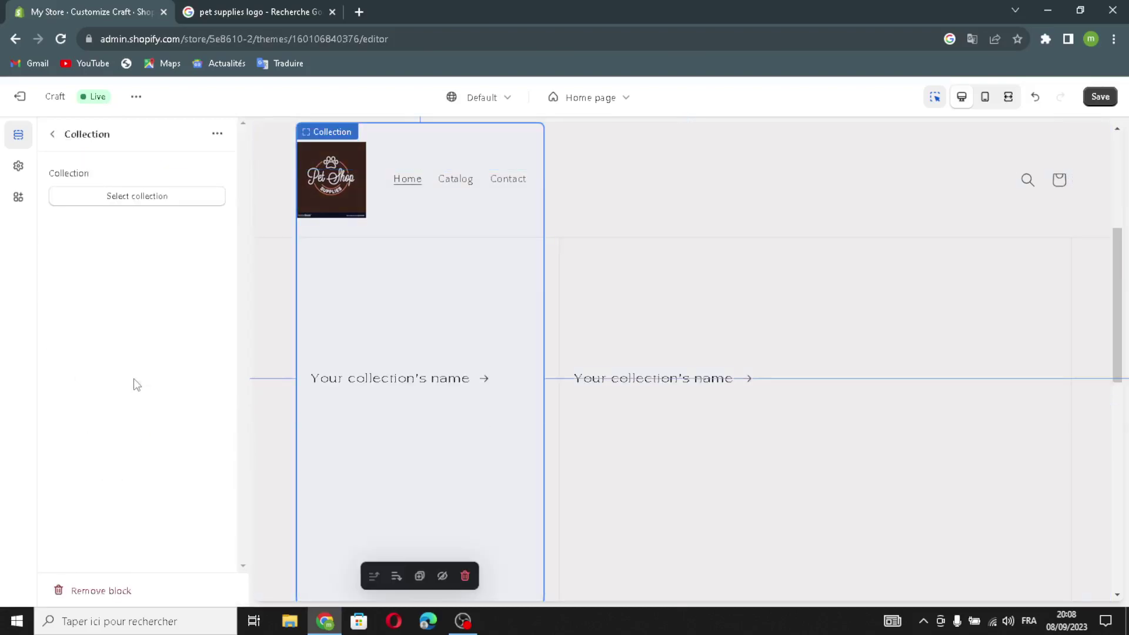
pyautogui.click(146, 196)
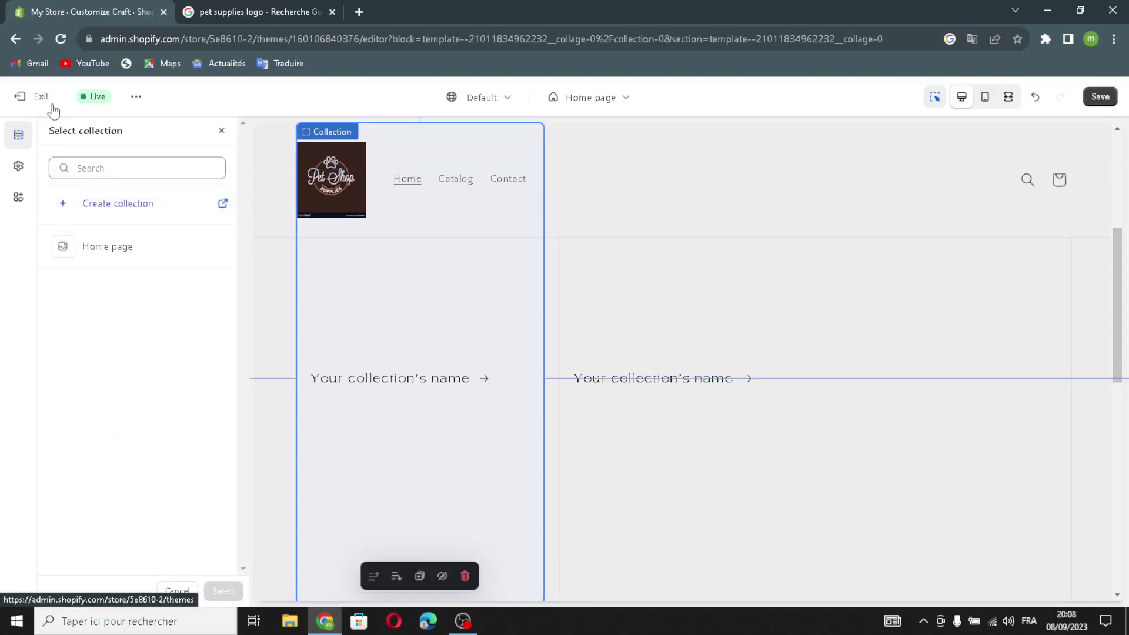
pyautogui.click(221, 131)
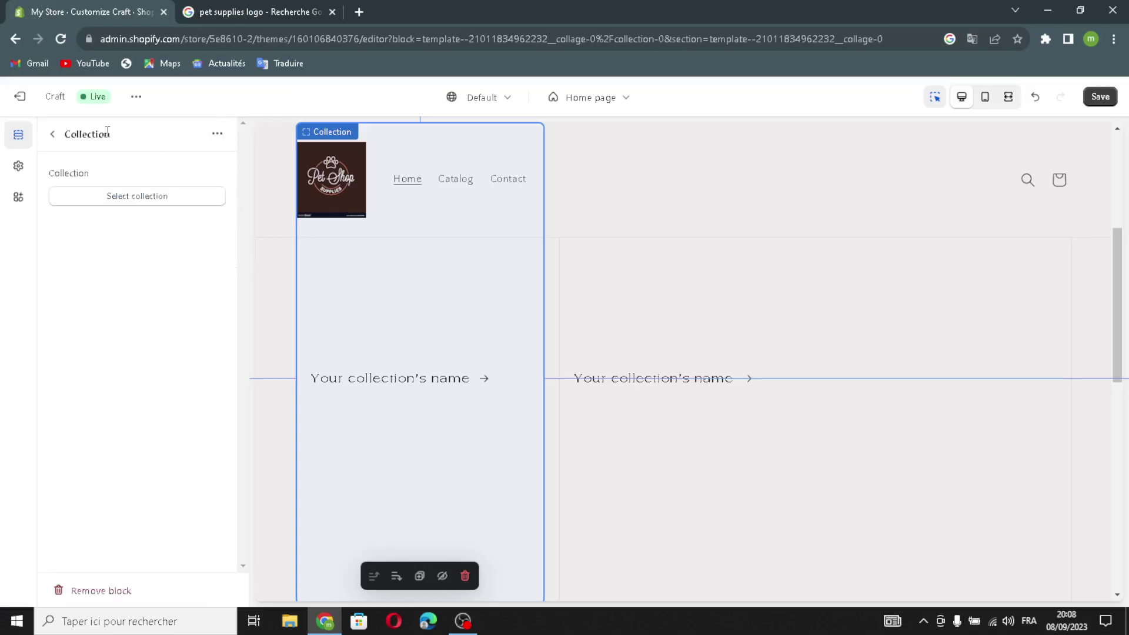
pyautogui.click(52, 134)
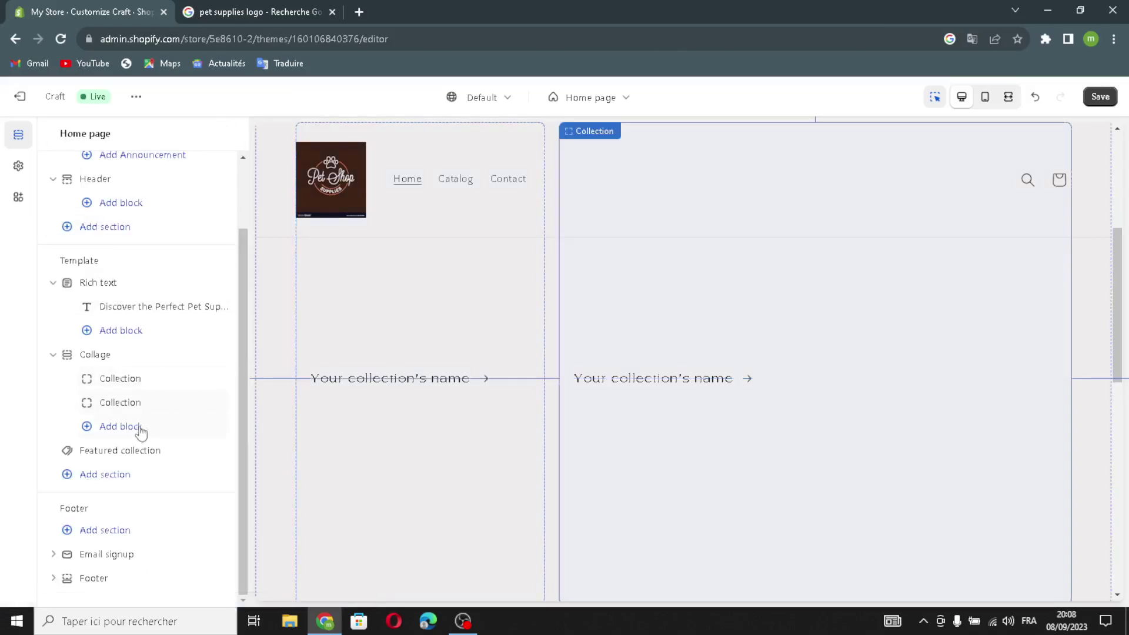
# - Generate the Featured collection heading from 'pets supplies' and use 'Elevate Your Pet's Life with Premium Supplies.'
pyautogui.click(115, 450)
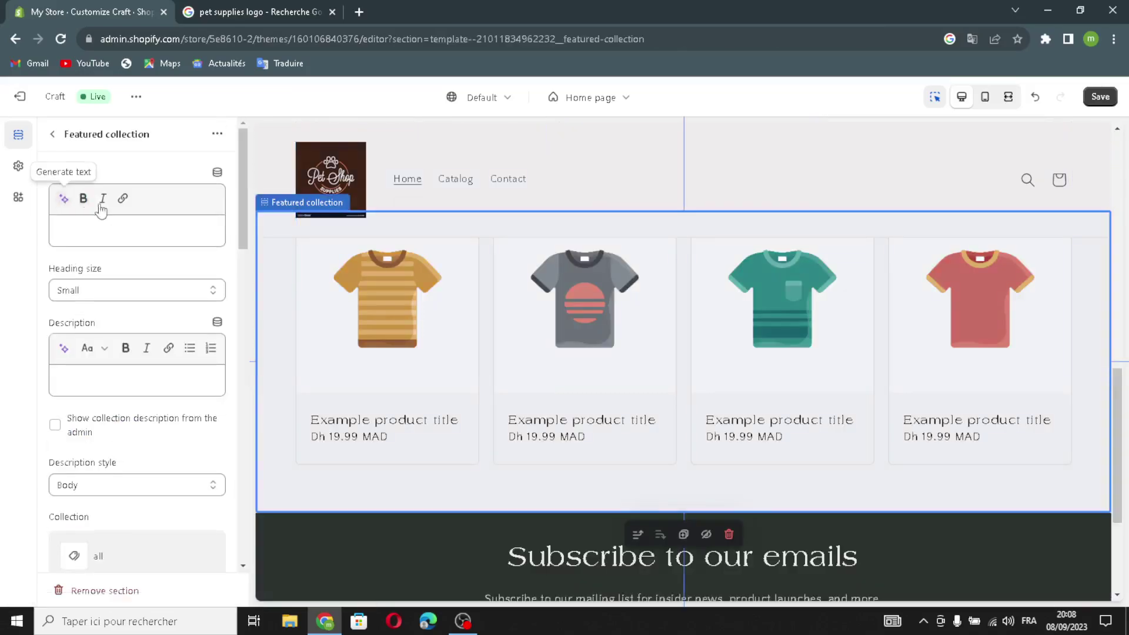
pyautogui.click(63, 198)
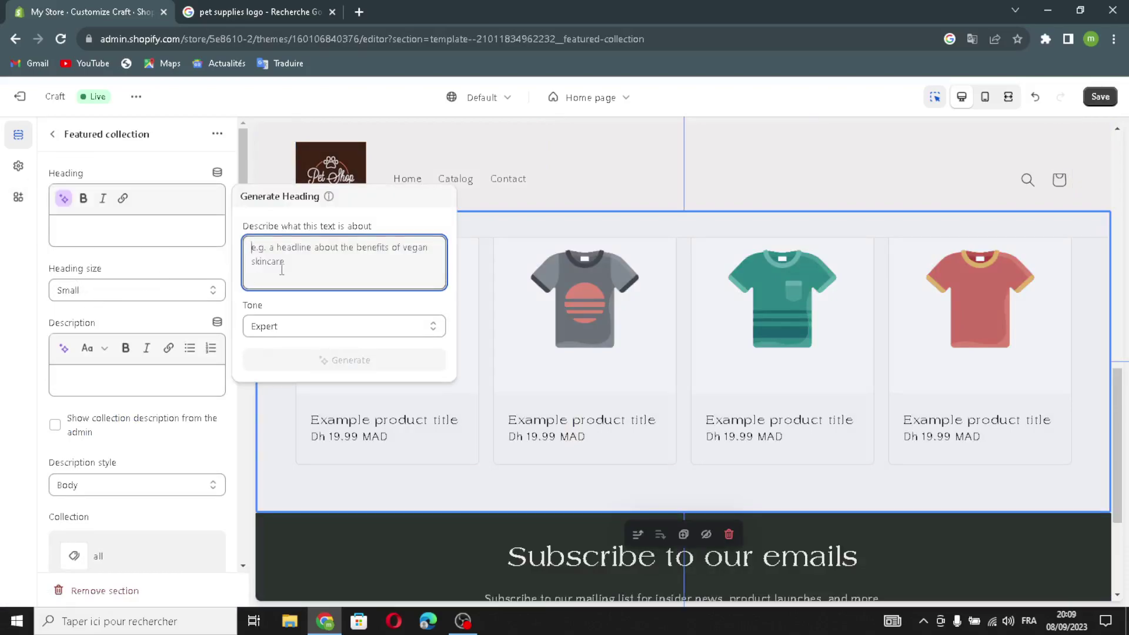
pyautogui.write('pet s')
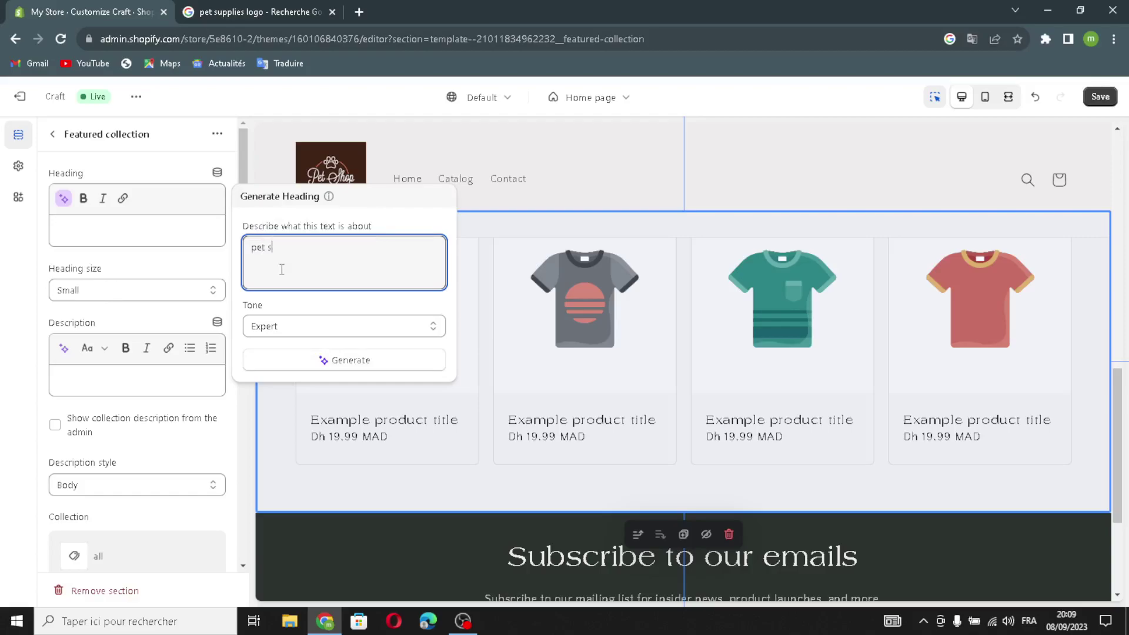
pyautogui.press('BackSpace')
pyautogui.press('BackSpace')
pyautogui.write('s s')
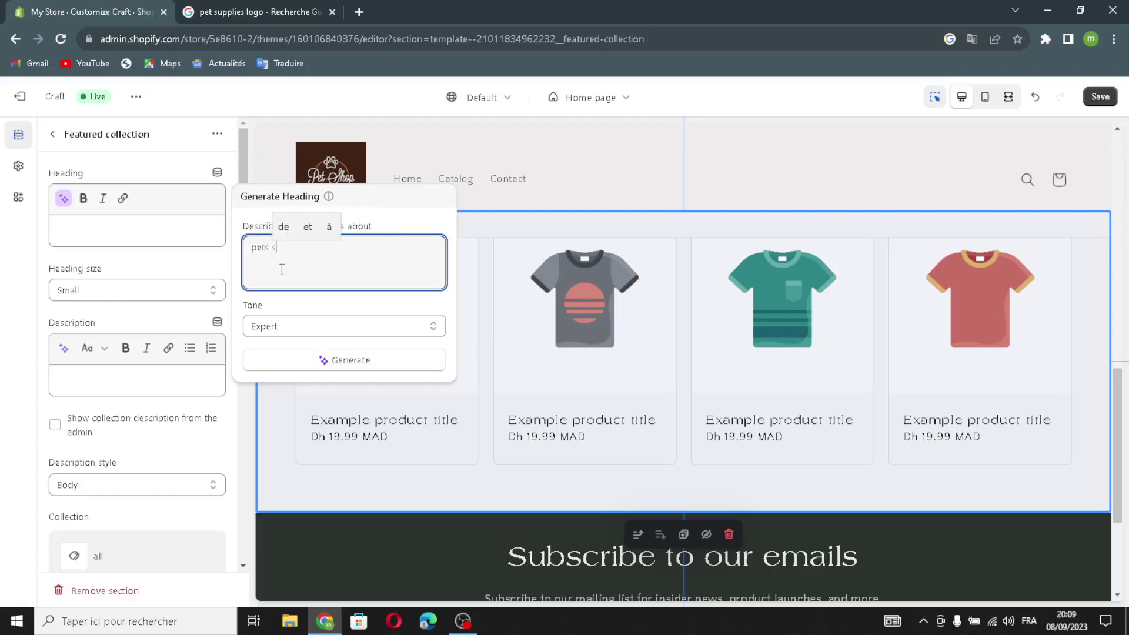
pyautogui.write('upplis')
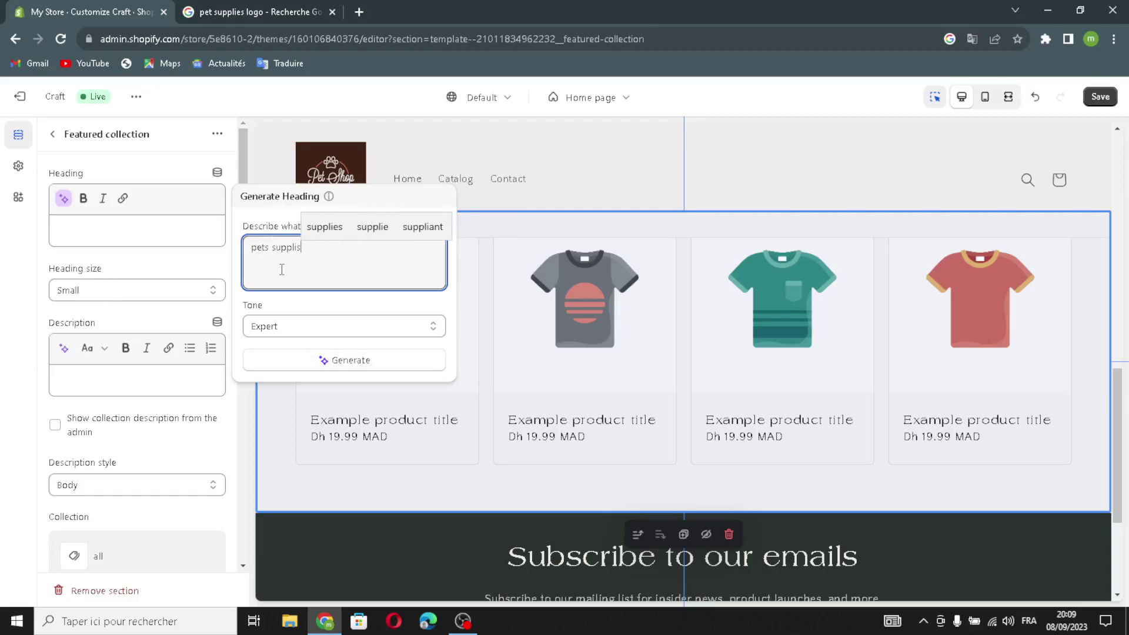
pyautogui.press('BackSpace')
pyautogui.write('es')
pyautogui.press('Return')
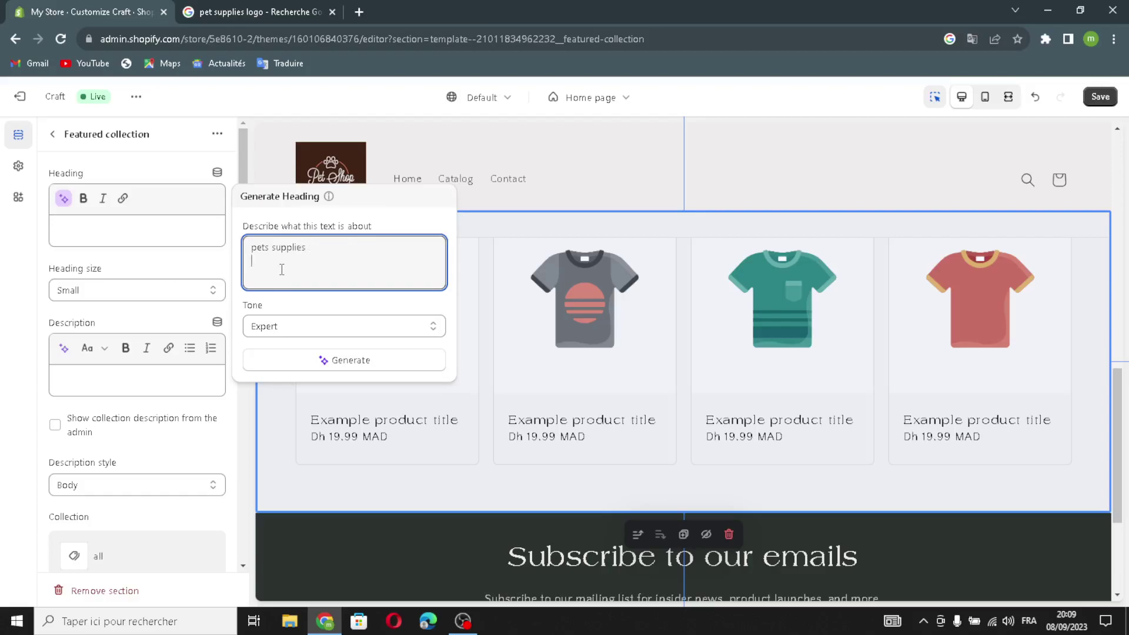
pyautogui.click(281, 359)
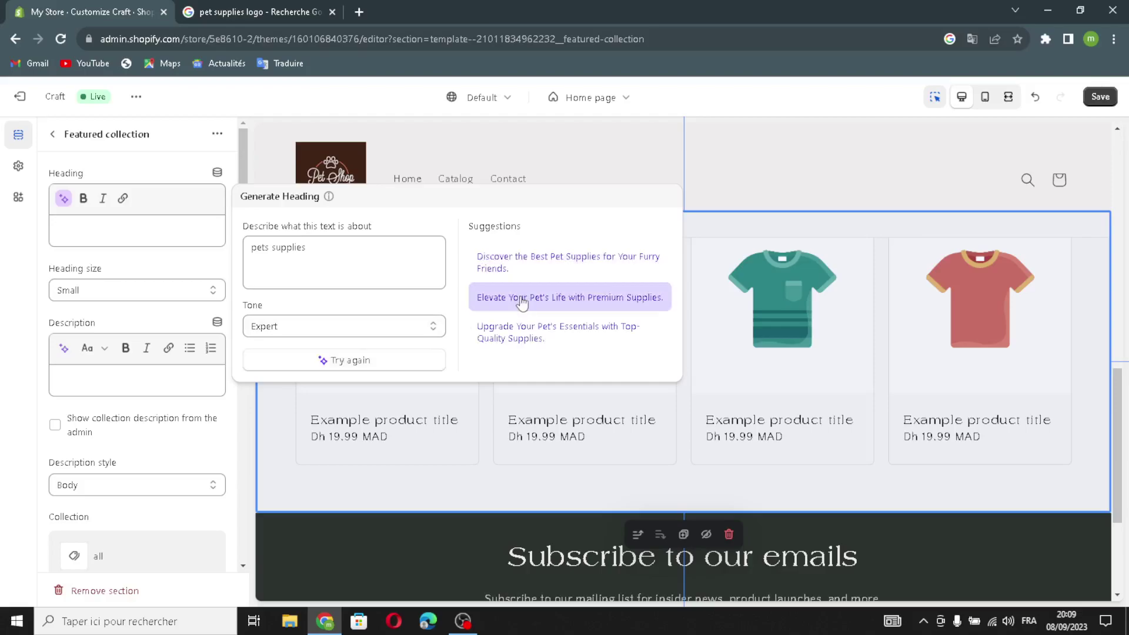
pyautogui.click(543, 298)
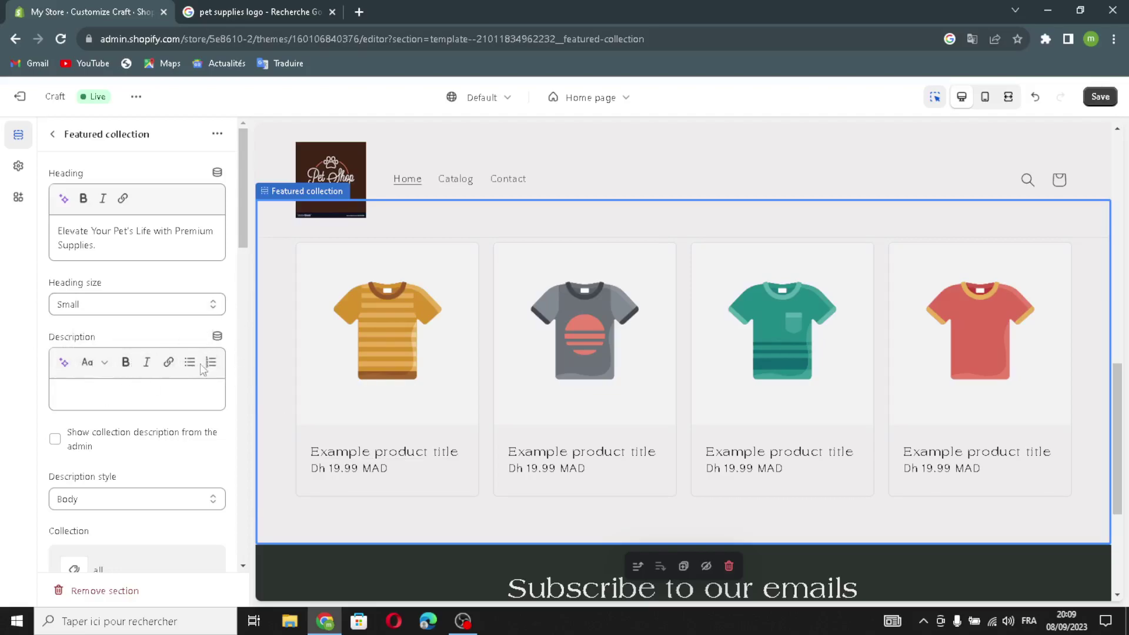
# - Review the Featured collection settings, keeping Body description style and the same collection, then return to sections
pyautogui.scroll(-5, 141, 406)
pyautogui.scroll(1, 124, 372)
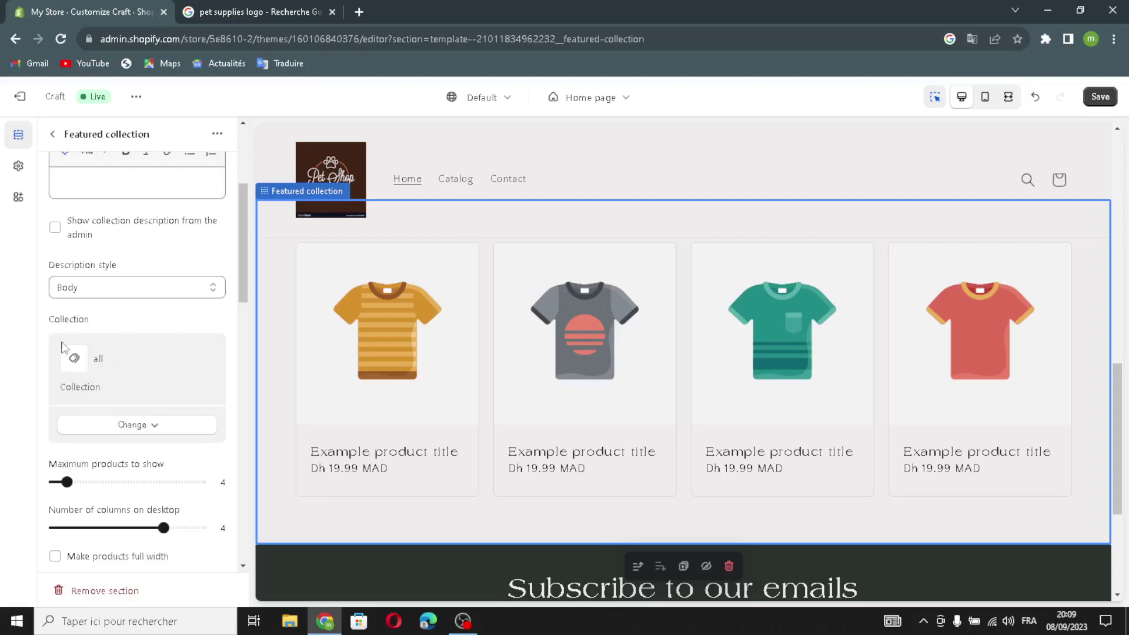
pyautogui.click(117, 287)
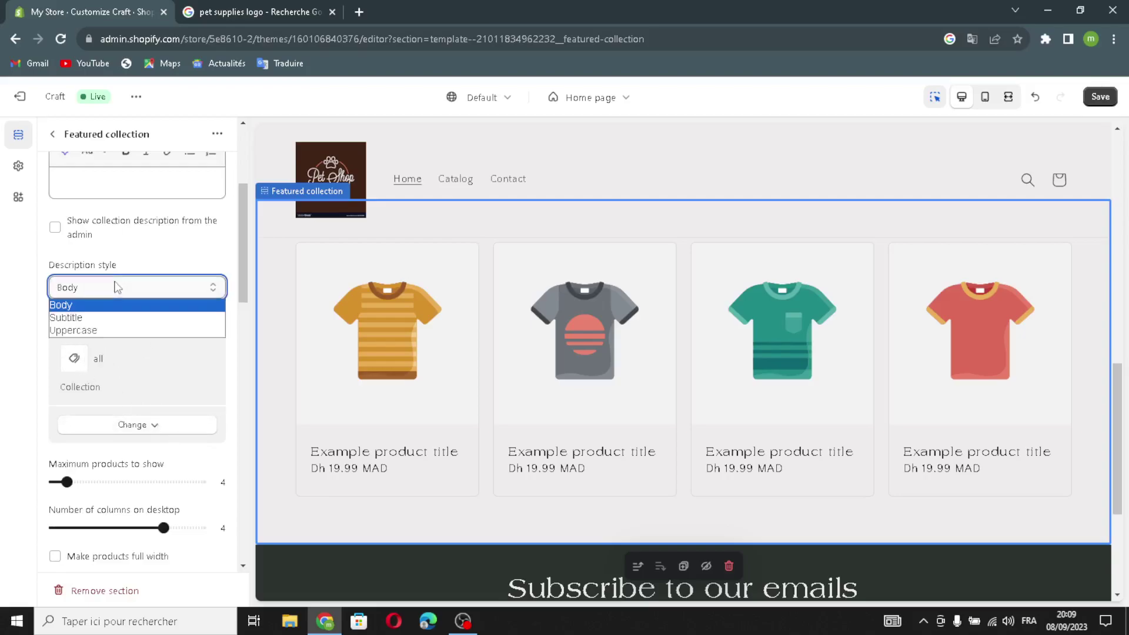
pyautogui.click(98, 311)
pyautogui.scroll(-4, 101, 318)
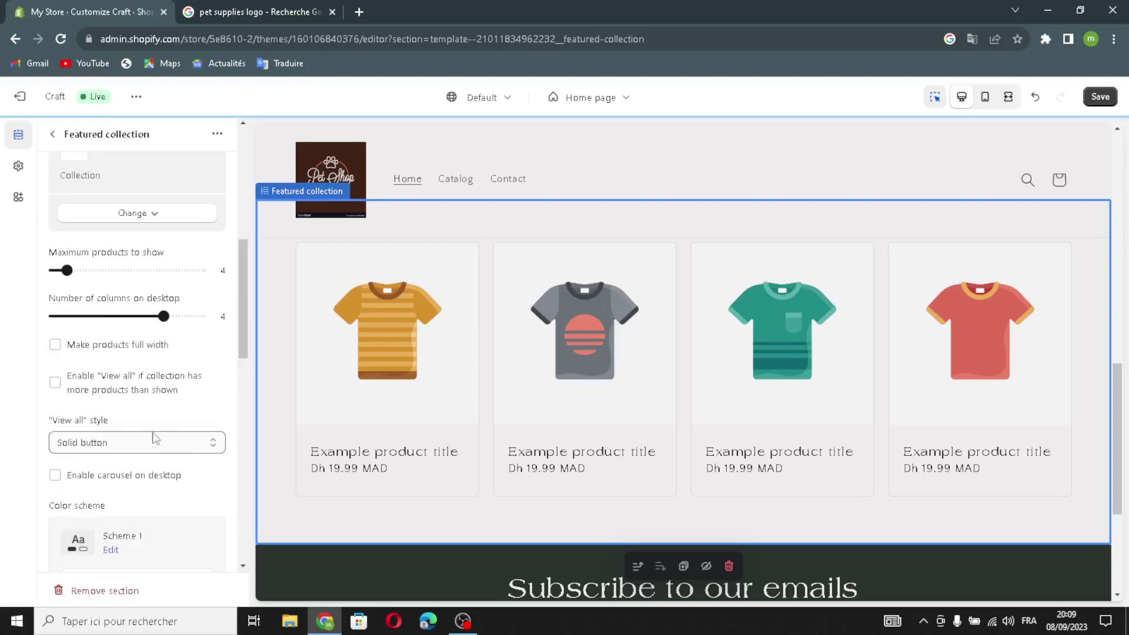
pyautogui.scroll(1, 115, 332)
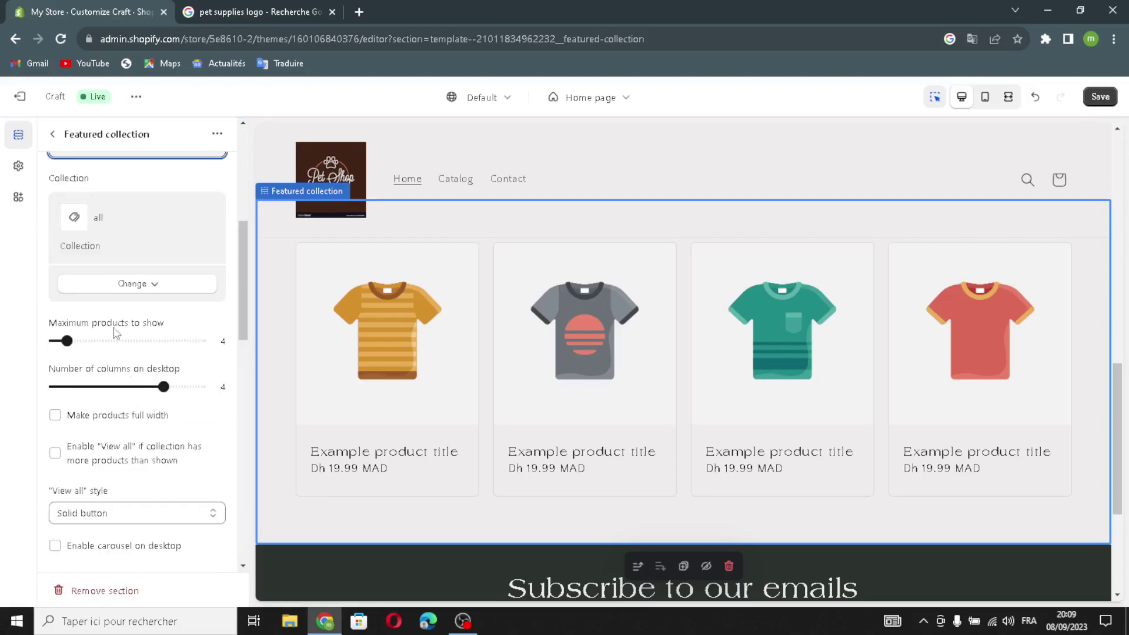
pyautogui.click(135, 287)
pyautogui.click(134, 287)
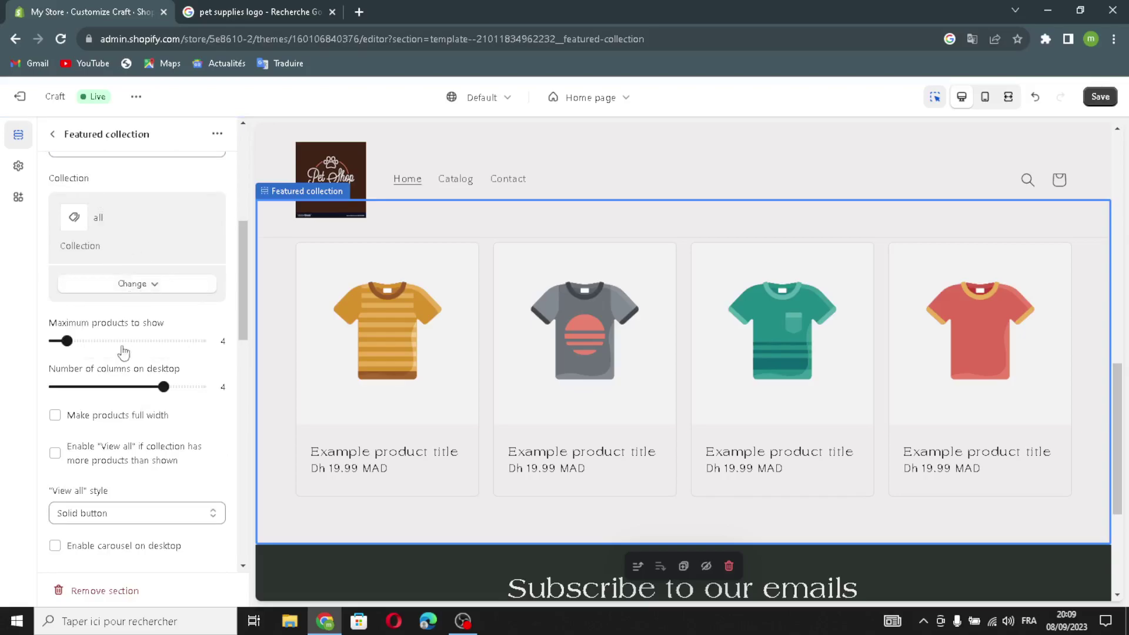
pyautogui.scroll(-6, 144, 500)
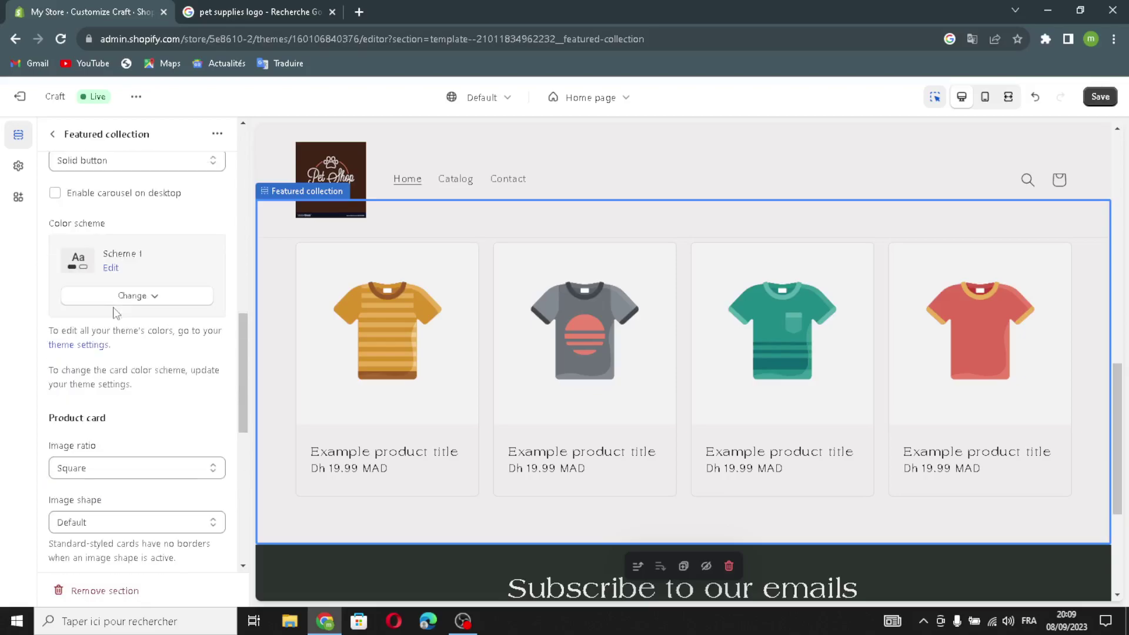
pyautogui.scroll(7, 88, 177)
pyautogui.click(54, 135)
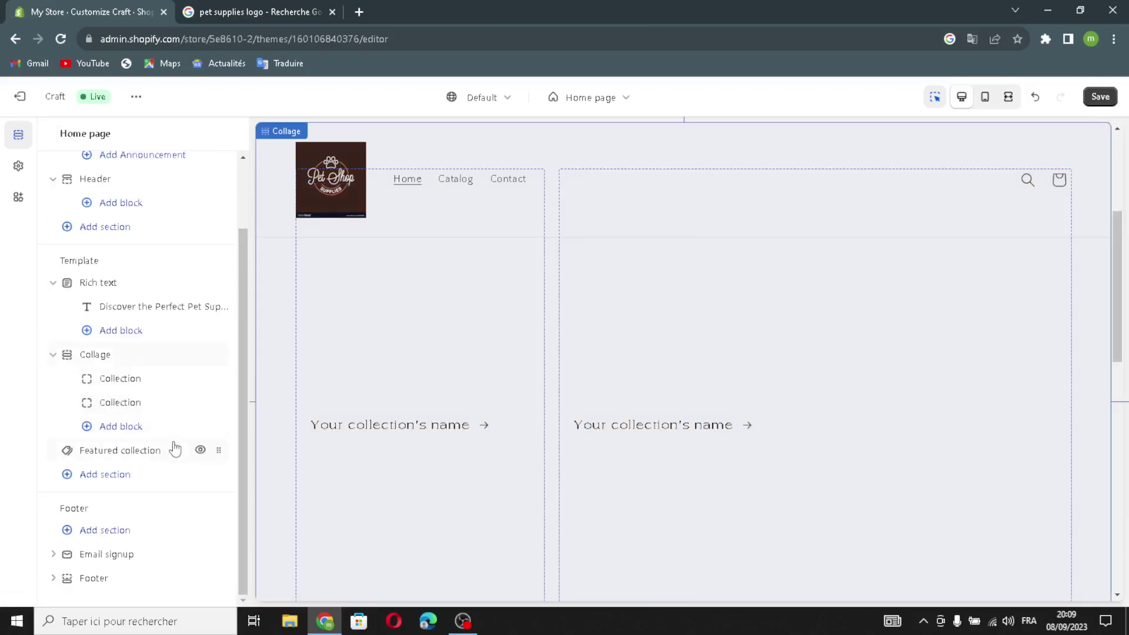
pyautogui.click(126, 479)
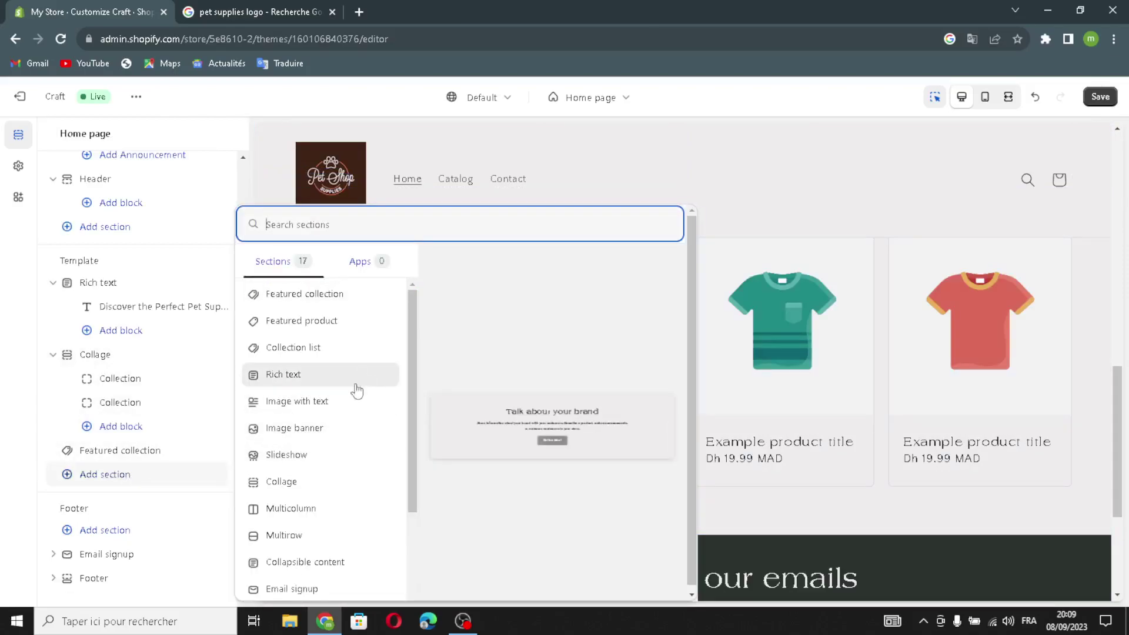
pyautogui.scroll(-1, 353, 400)
pyautogui.scroll(-1, 353, 366)
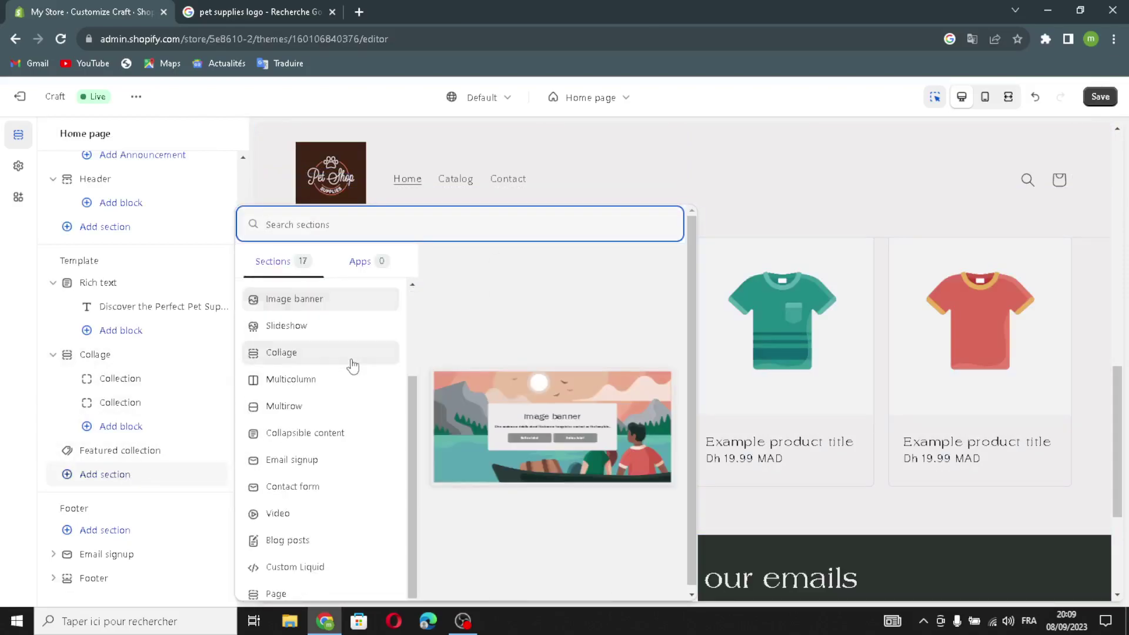
pyautogui.scroll(2, 353, 367)
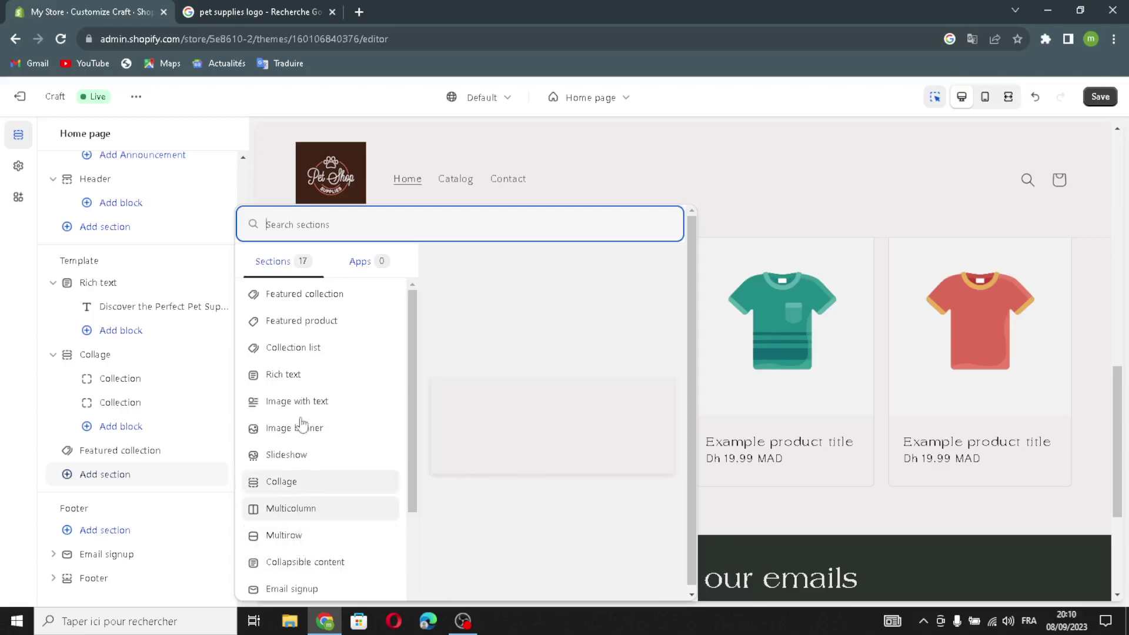
pyautogui.click(288, 106)
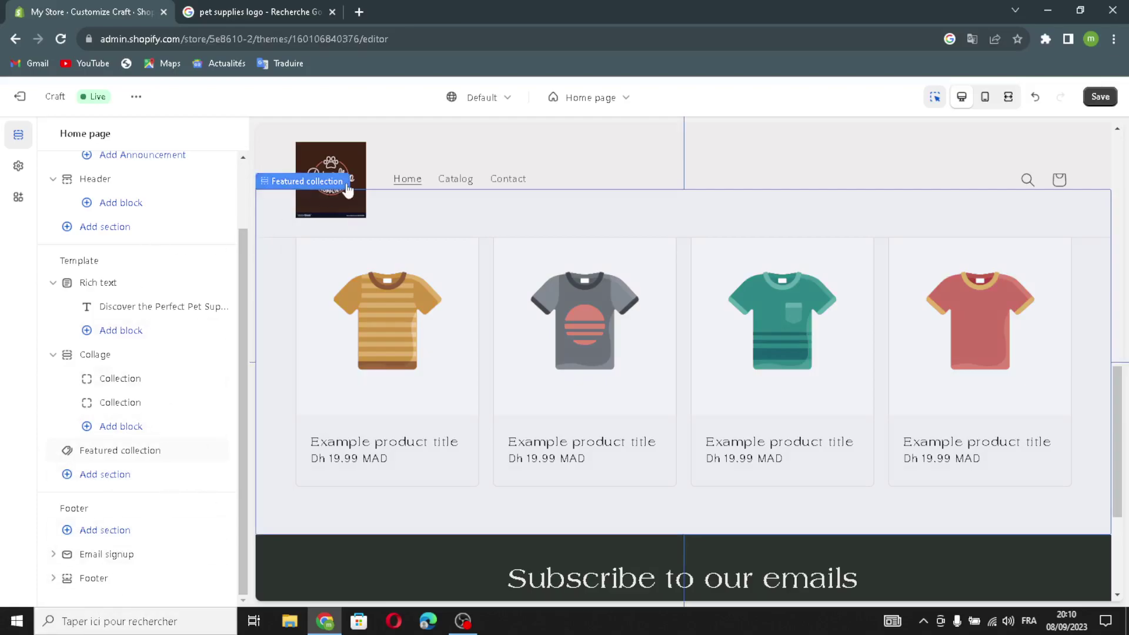
pyautogui.moveTo(218, 457); pyautogui.dragTo(194, 479)
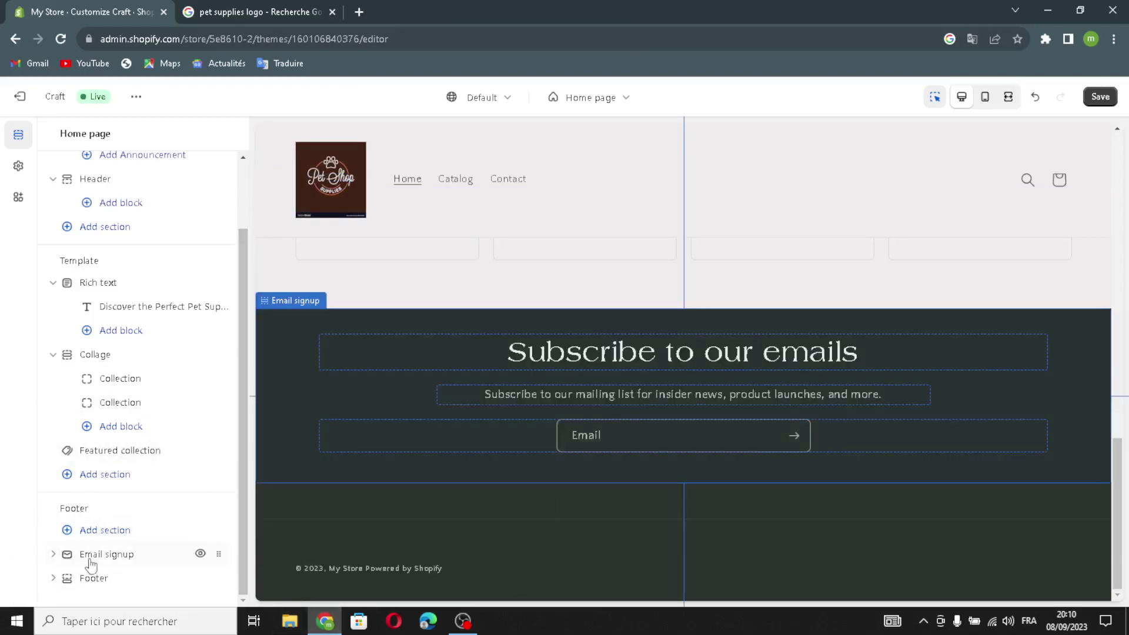
# - Inspect the Email signup section settings, including its Custom CSS options
pyautogui.click(90, 564)
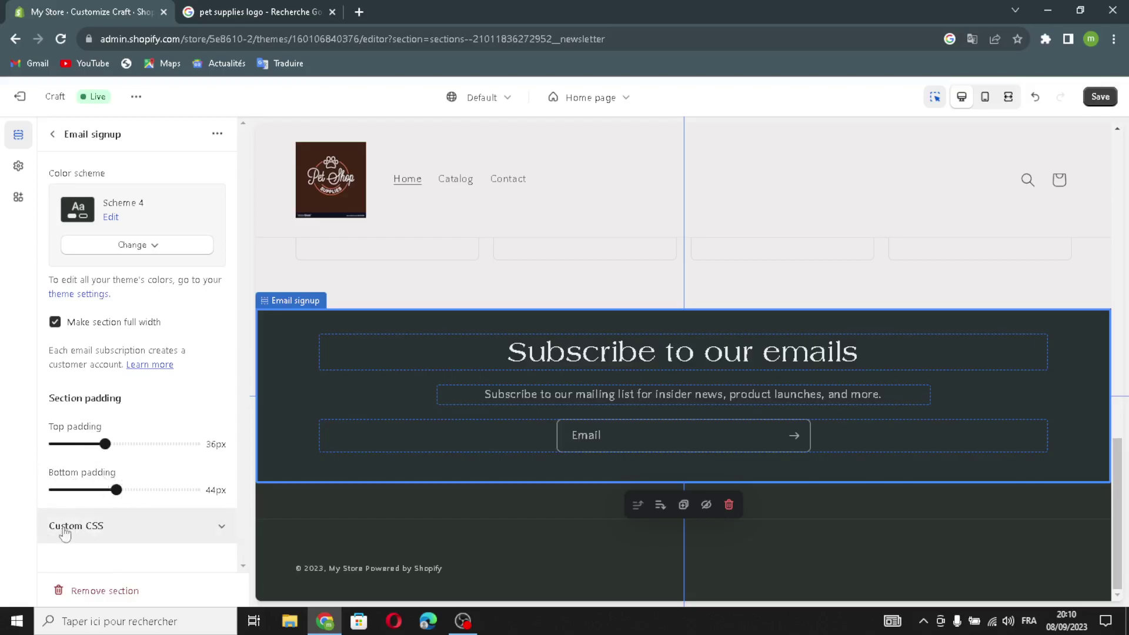
pyautogui.click(89, 540)
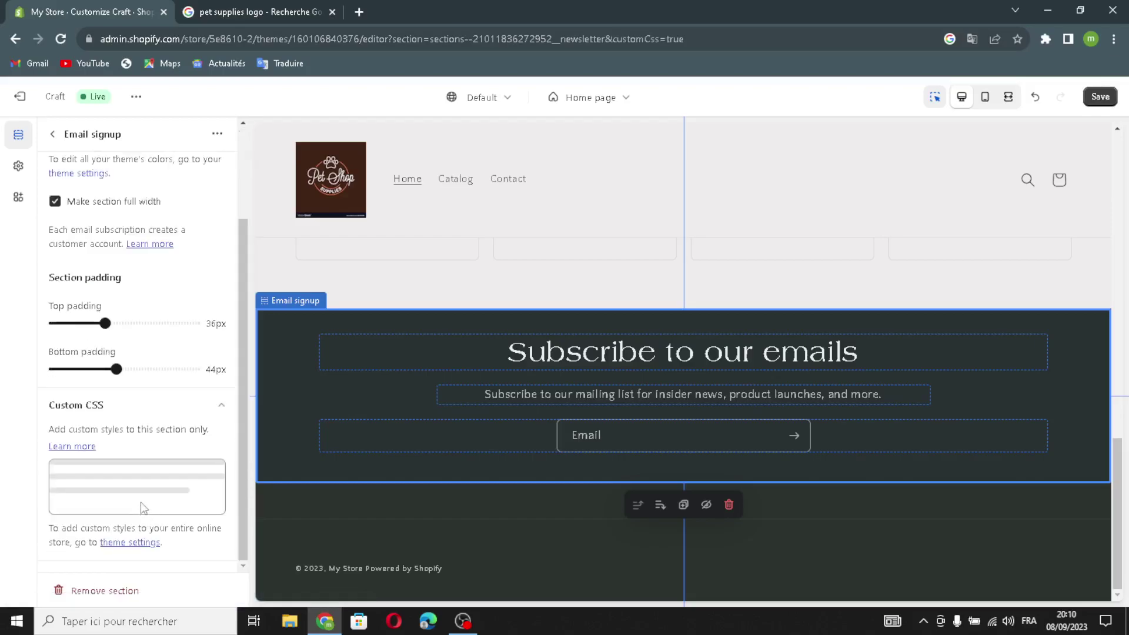
pyautogui.scroll(3, 111, 352)
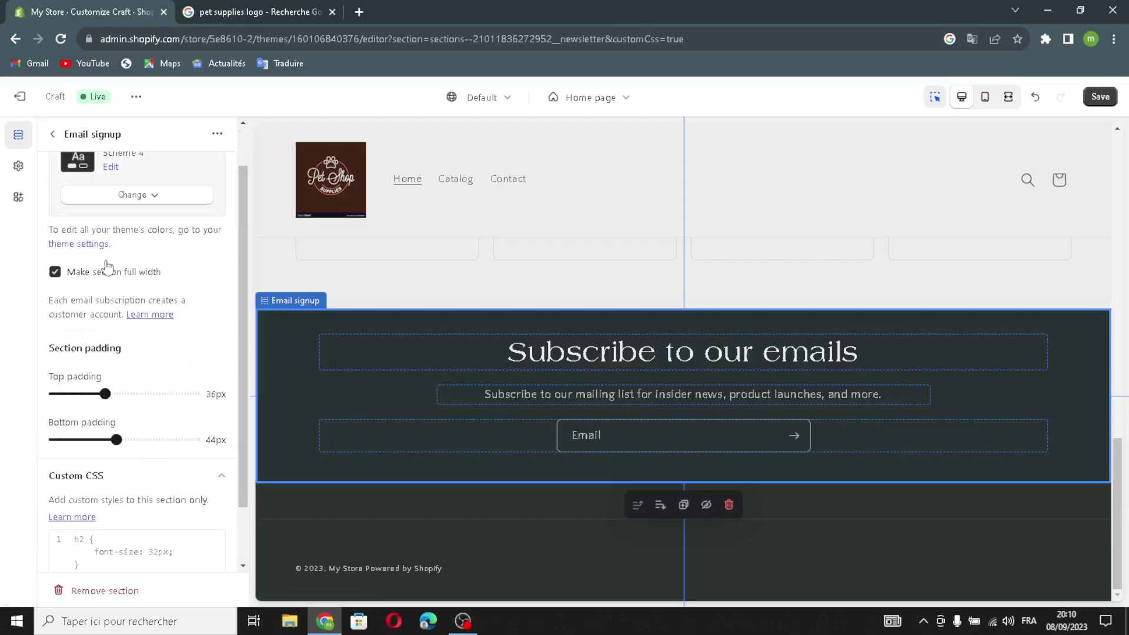
pyautogui.click(52, 134)
pyautogui.scroll(-2, 146, 471)
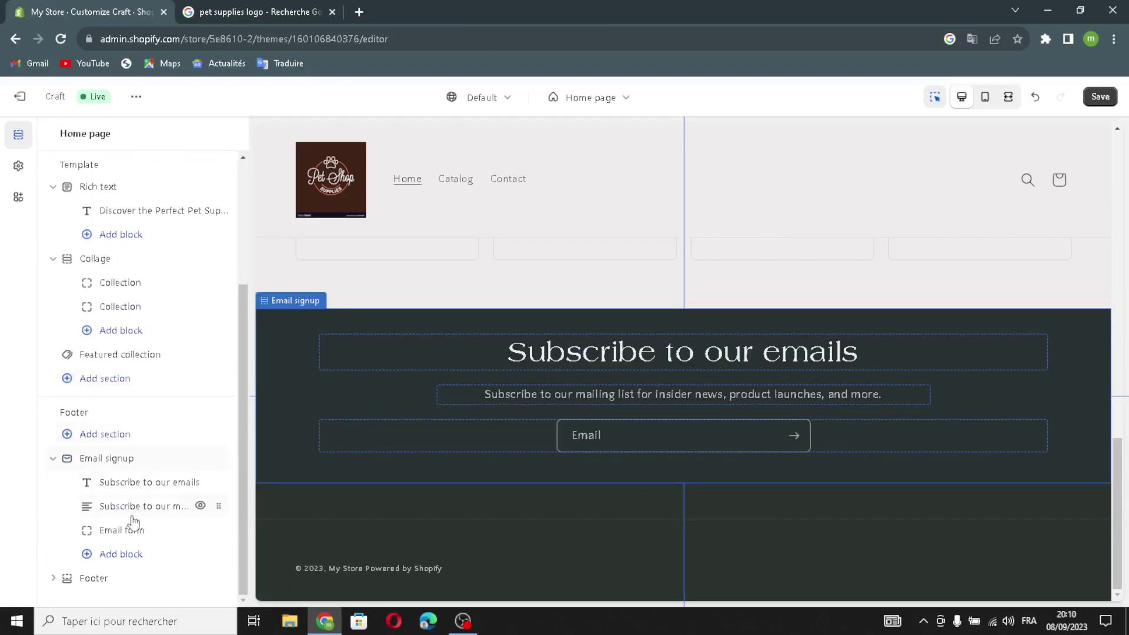
pyautogui.click(138, 468)
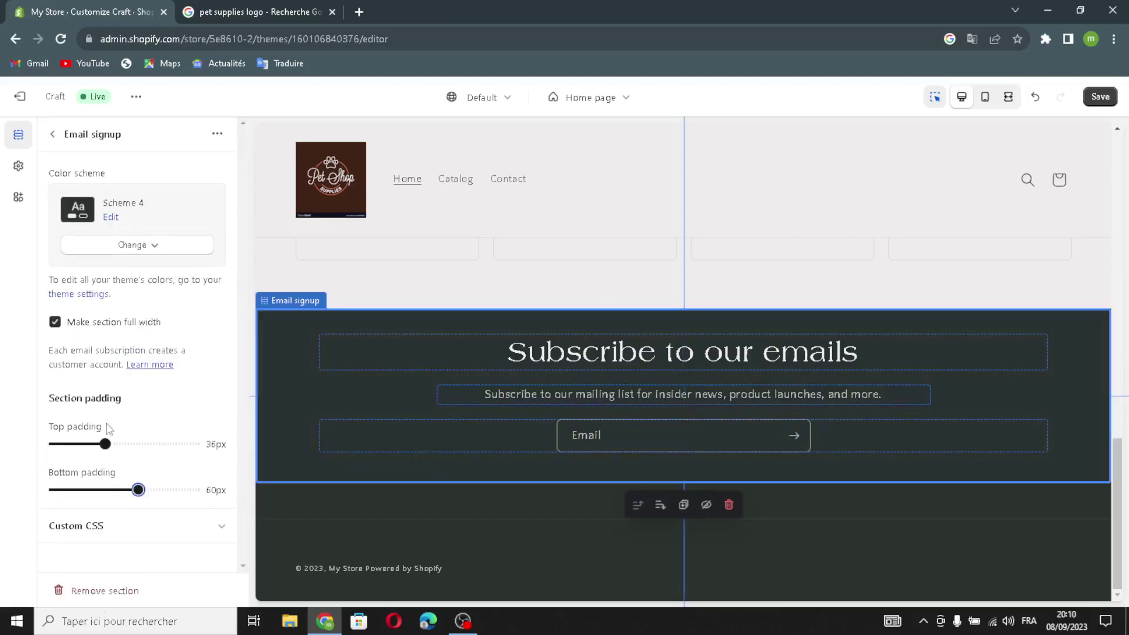
pyautogui.click(55, 137)
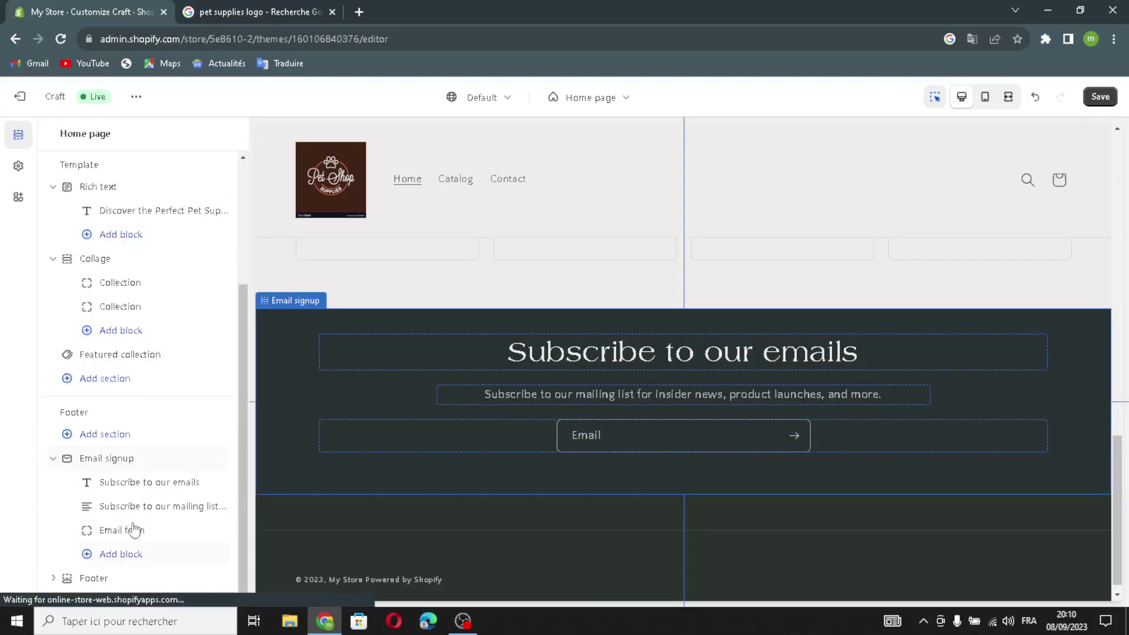
# - Check the 'Subscribe to our emails' heading block and save the theme changes
pyautogui.click(141, 485)
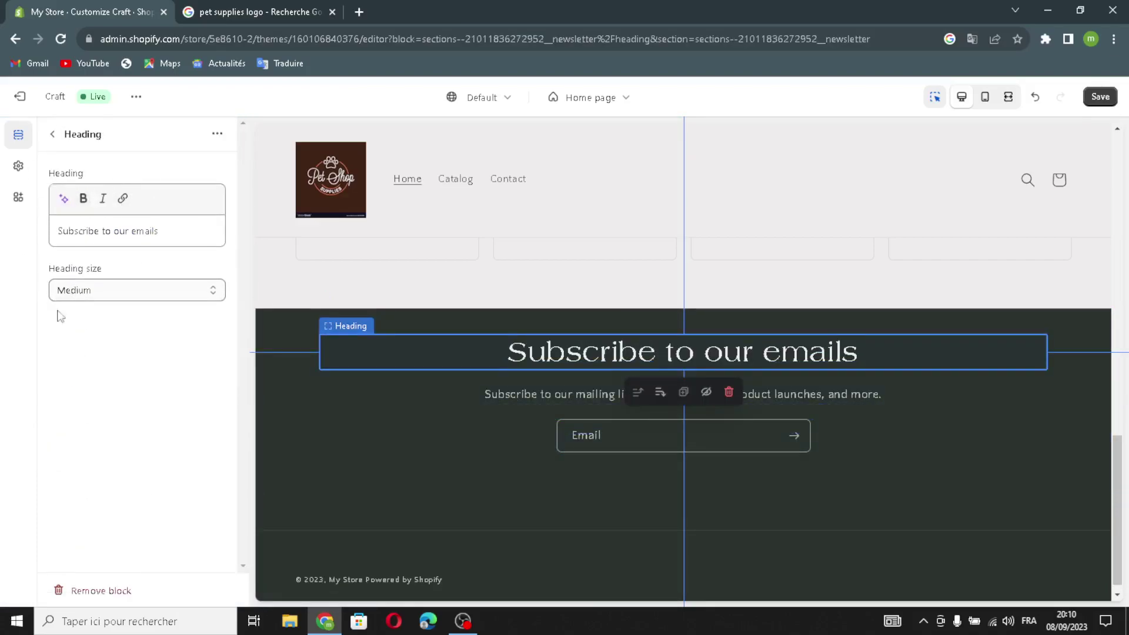
pyautogui.click(52, 134)
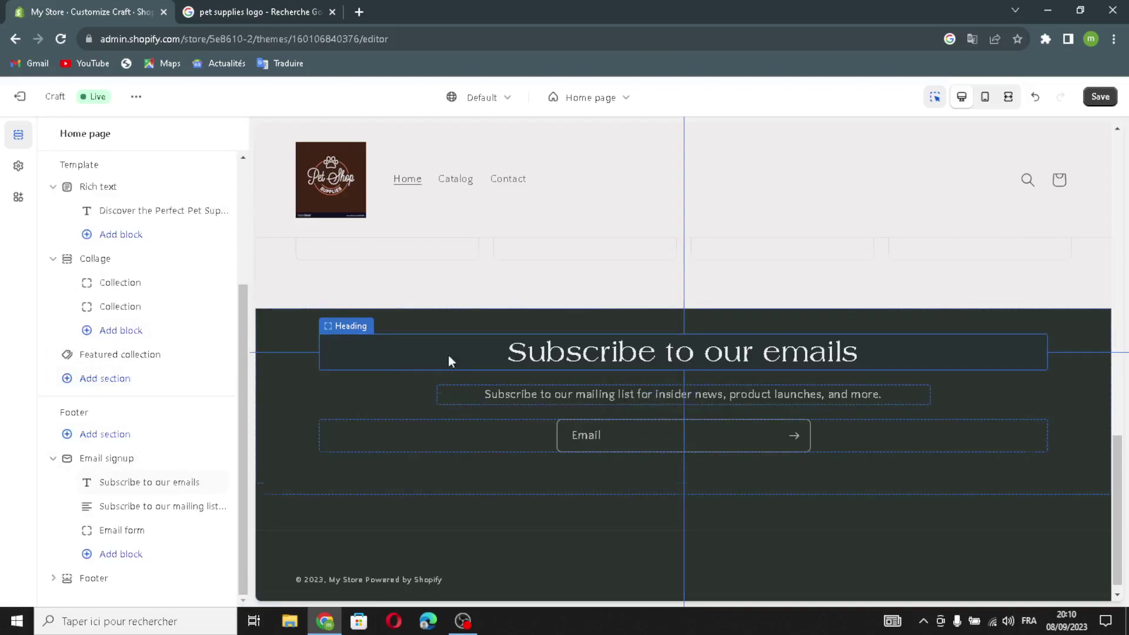
pyautogui.click(1099, 96)
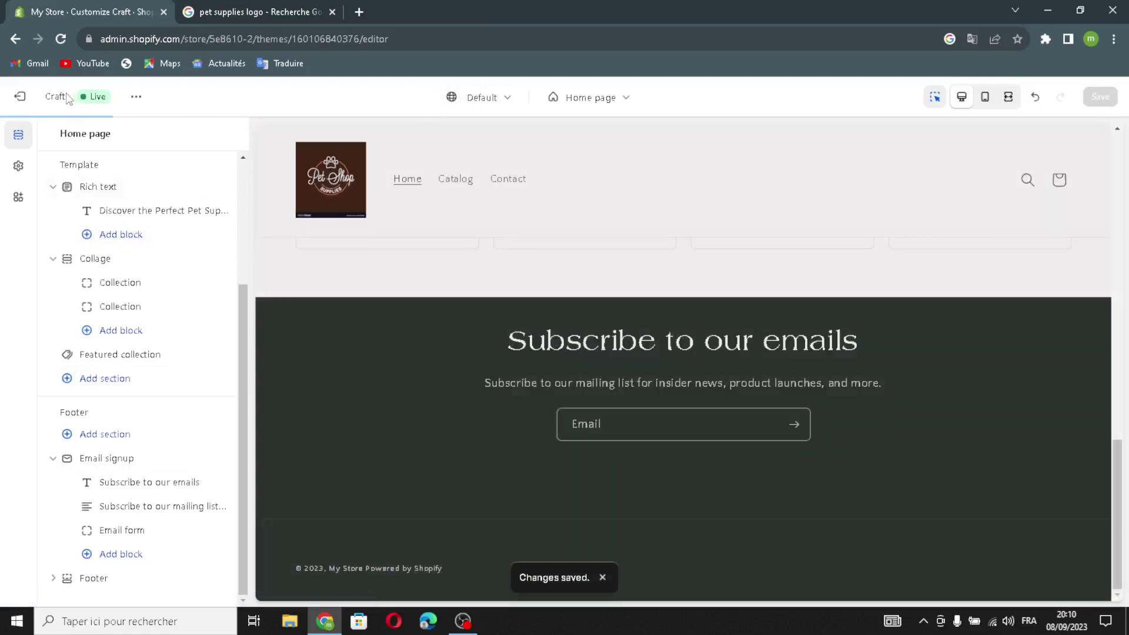
# - Mark the product, custom domain and sharing details setup tasks done, then open Store details
pyautogui.click(19, 97)
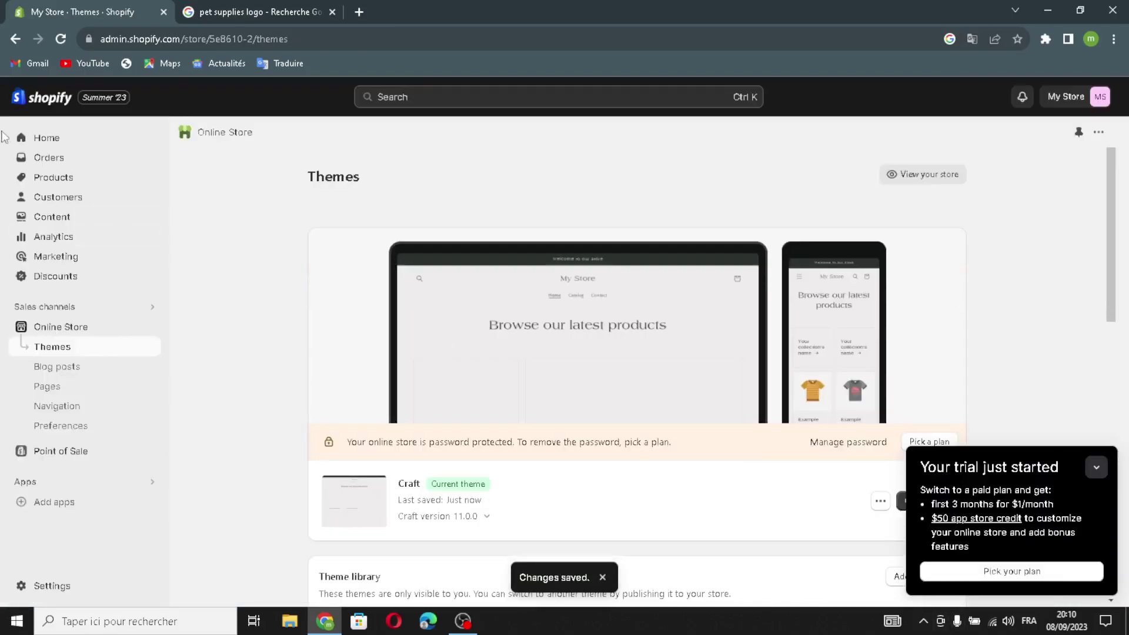
pyautogui.click(47, 137)
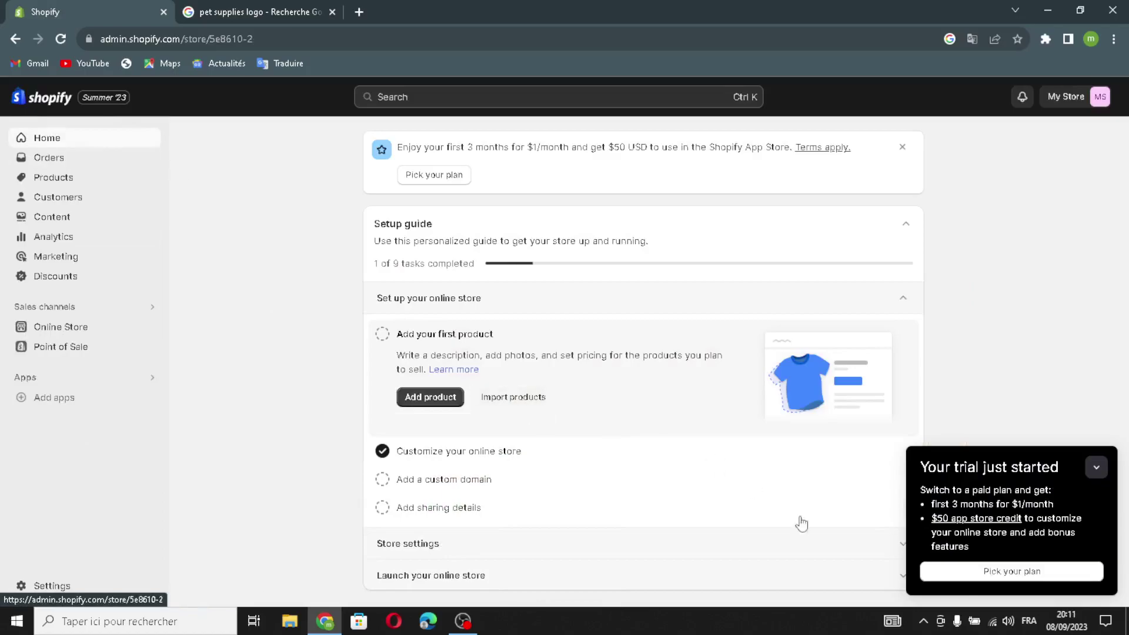
pyautogui.click(382, 334)
pyautogui.click(384, 481)
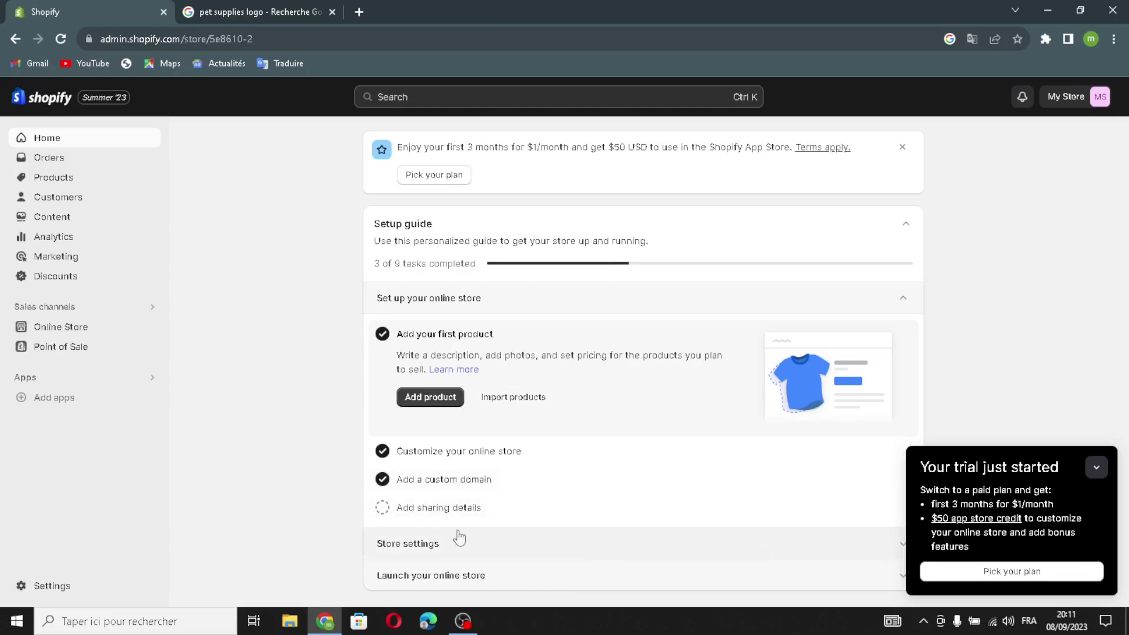
pyautogui.click(399, 516)
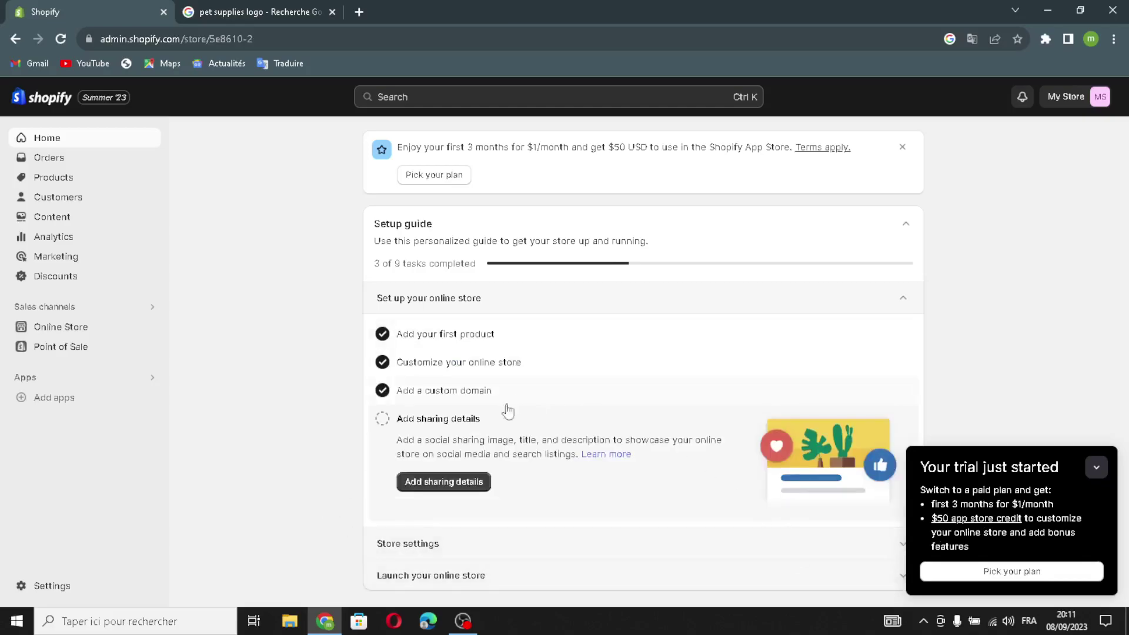
pyautogui.click(382, 418)
pyautogui.click(432, 544)
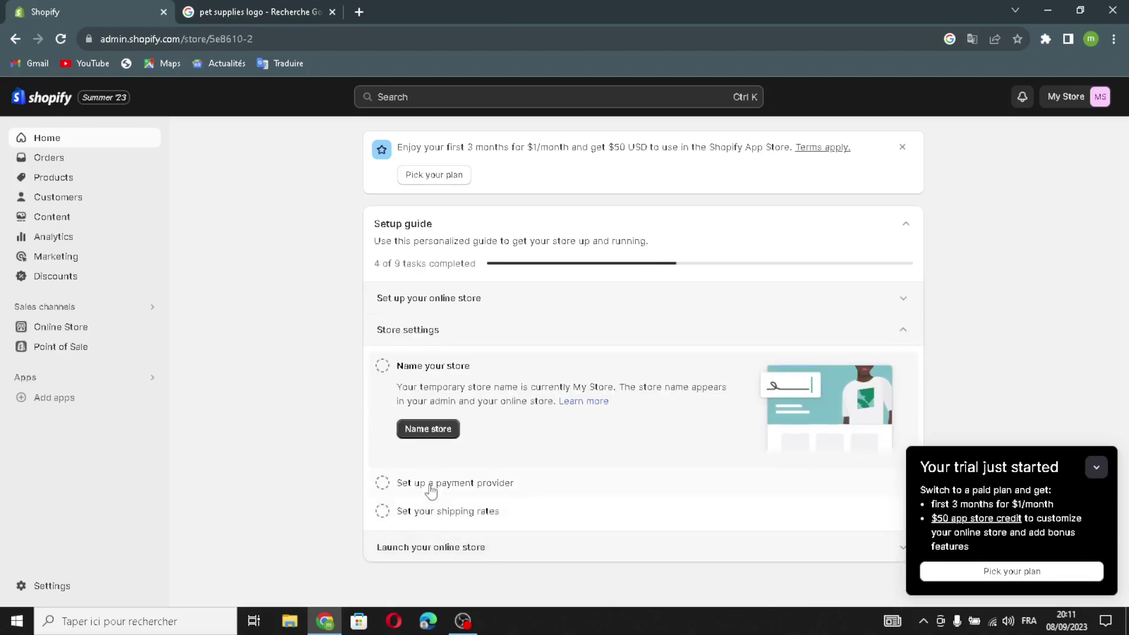
pyautogui.click(421, 432)
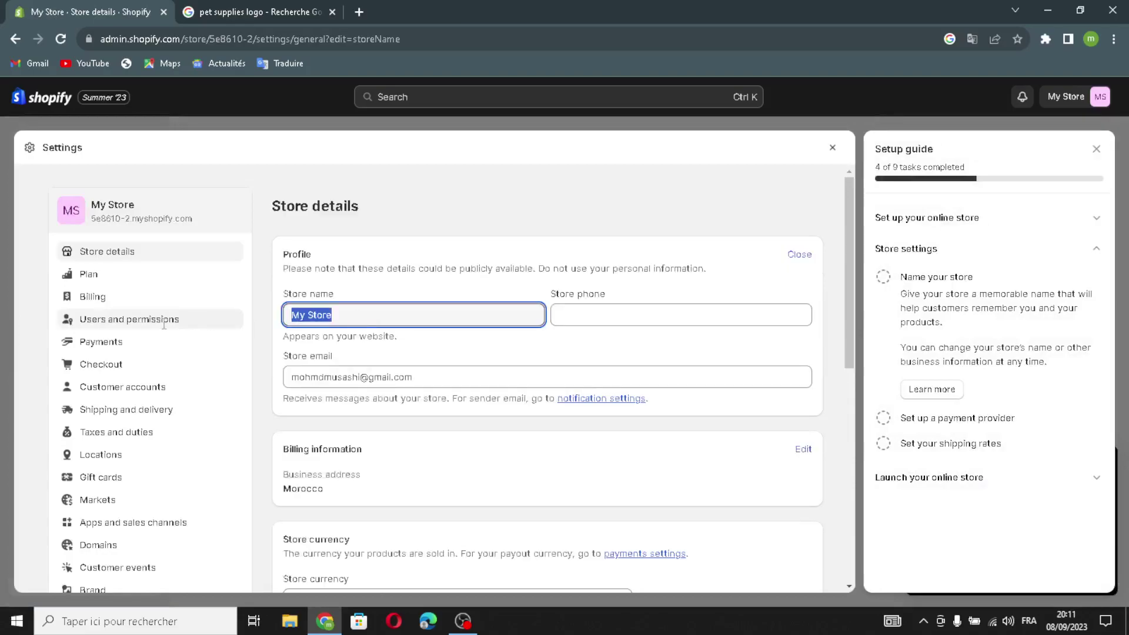
# - Rename the store to PetMart, save the store details, and close Settings
pyautogui.write('PetMart')
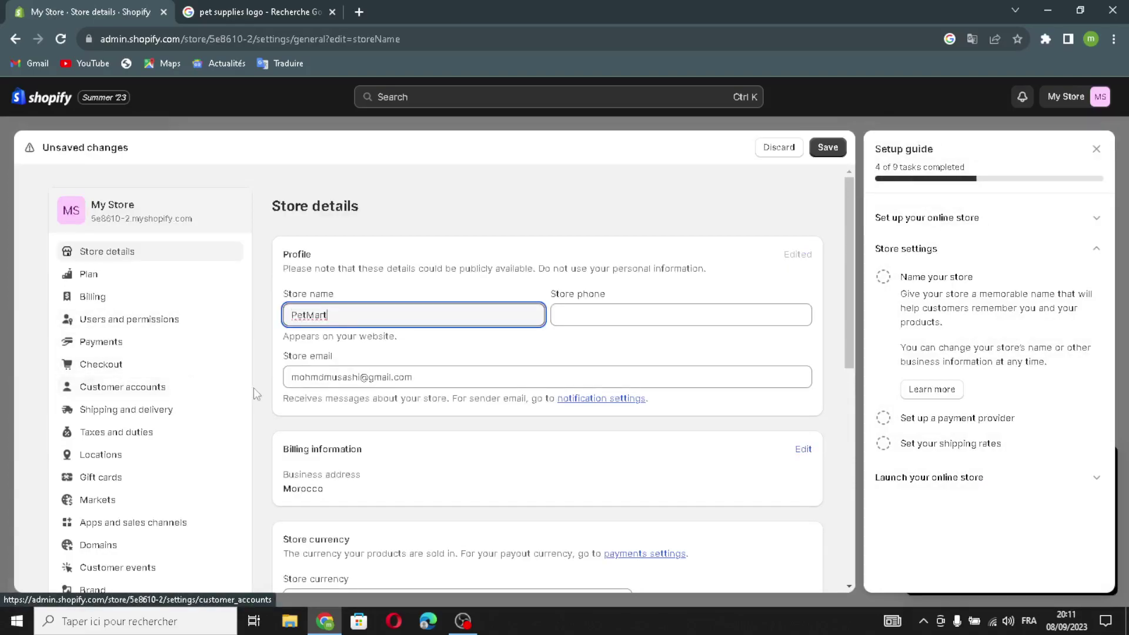
pyautogui.click(567, 320)
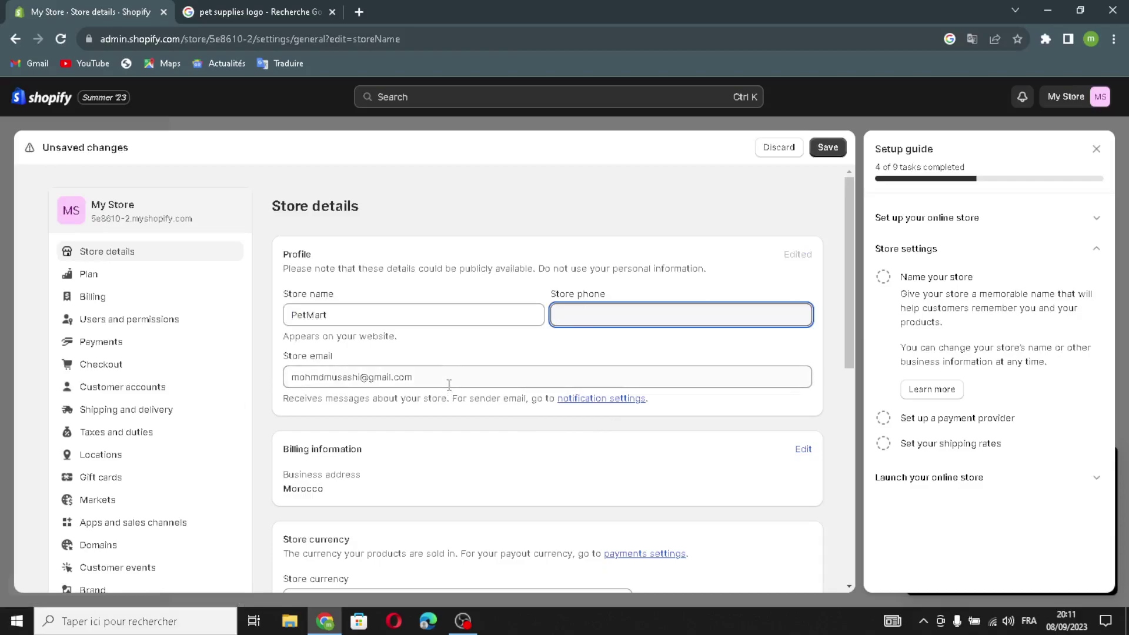
pyautogui.tripleClick(378, 377)
pyautogui.click(376, 377)
pyautogui.tripleClick(376, 377)
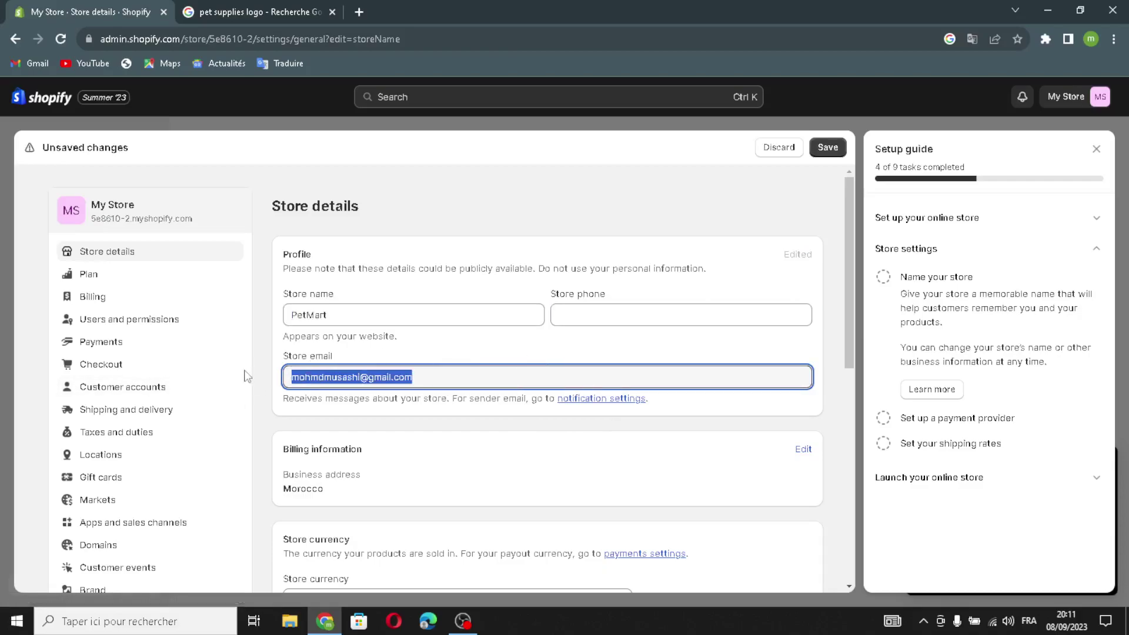
pyautogui.moveTo(567, 377); pyautogui.dragTo(350, 377)
pyautogui.click(567, 372)
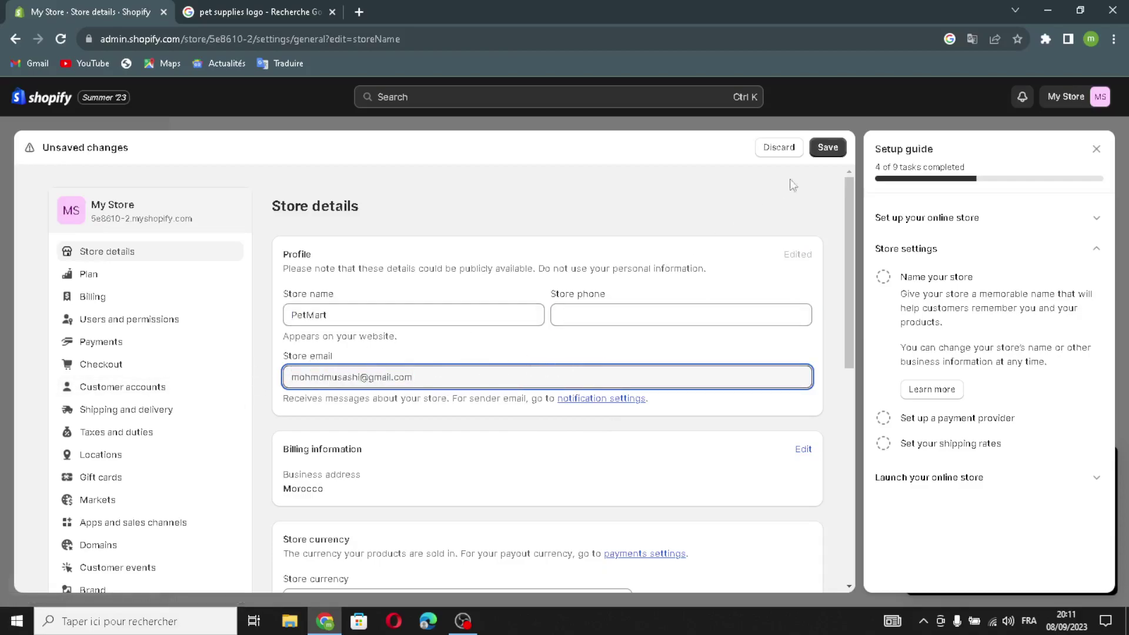
pyautogui.click(832, 147)
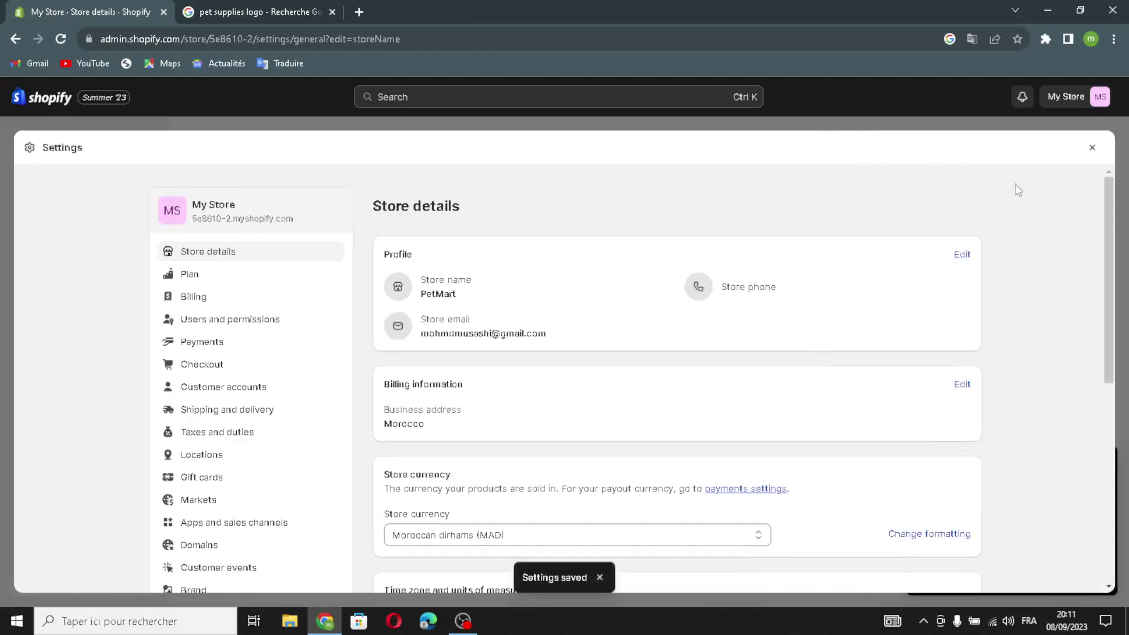
pyautogui.click(1094, 152)
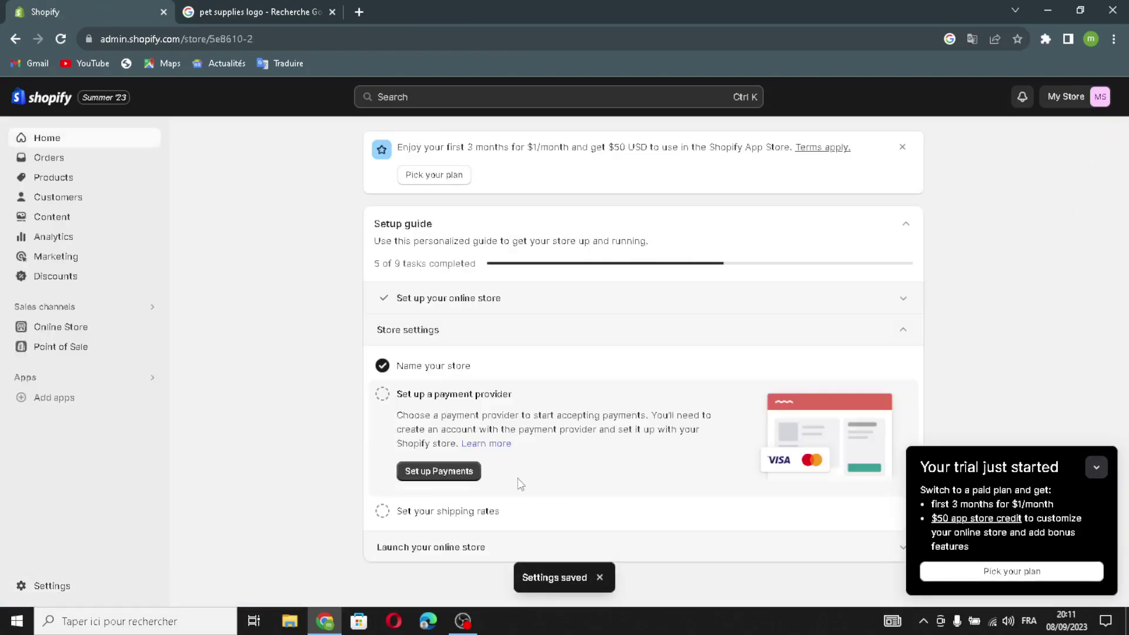